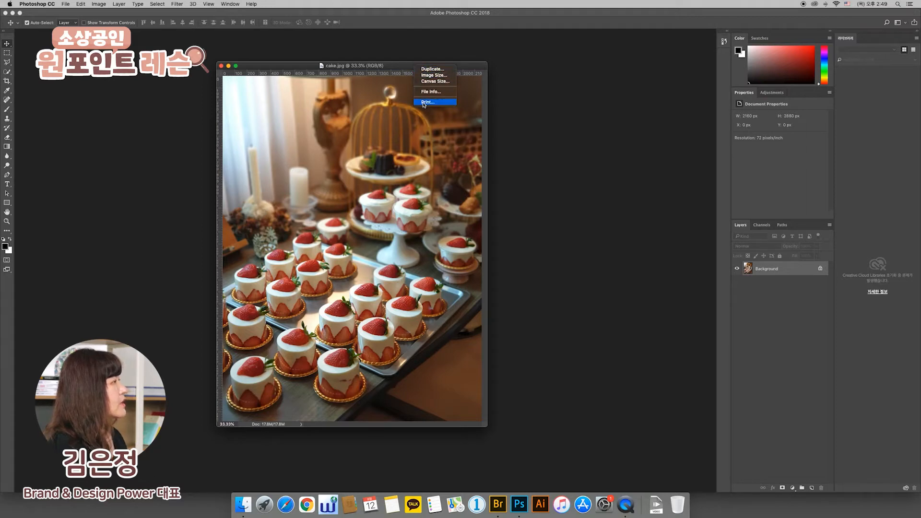
# Resize the cake image to a width of 20 cm at 72 pixels/inch with resampling on, and reposition its window
pyautogui.click(429, 76)
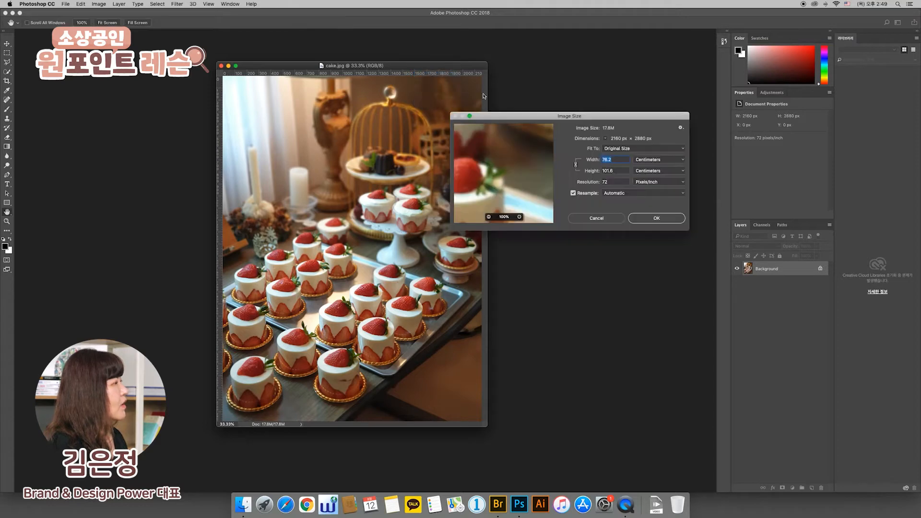
pyautogui.moveTo(517, 115); pyautogui.dragTo(518, 56)
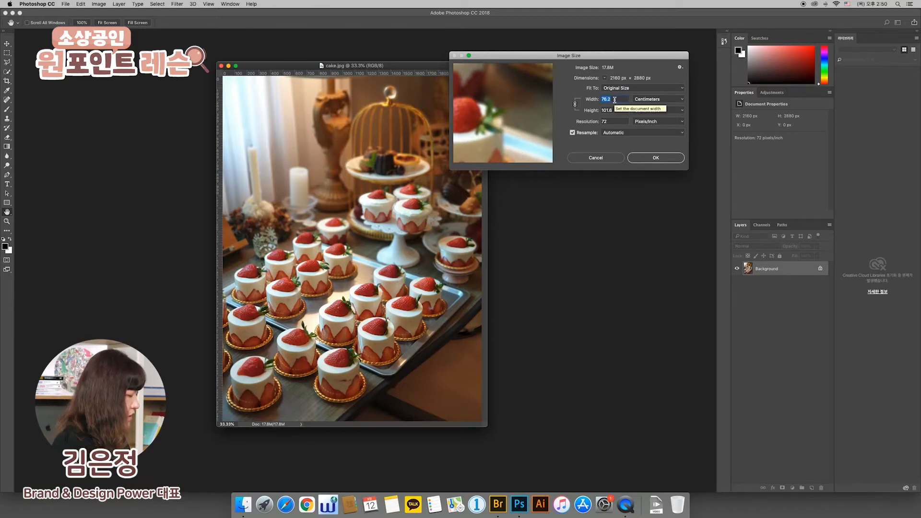
pyautogui.write('20')
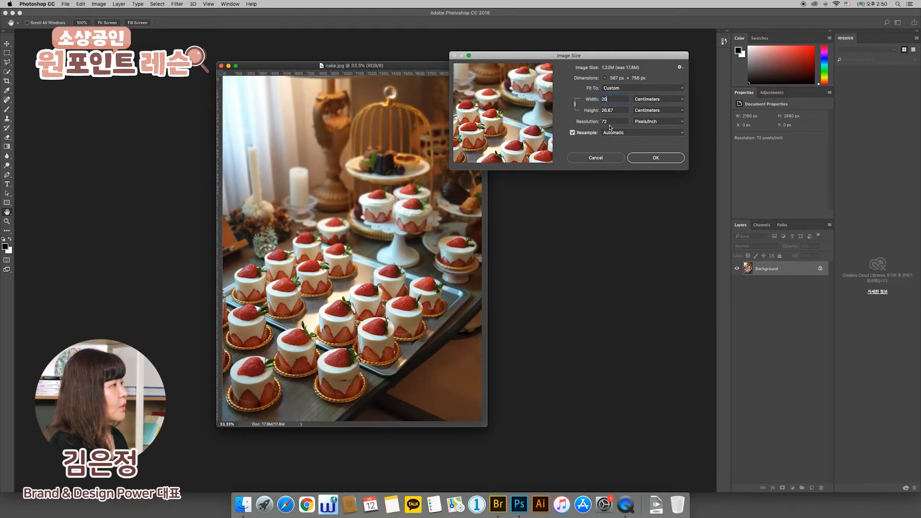
pyautogui.click(656, 158)
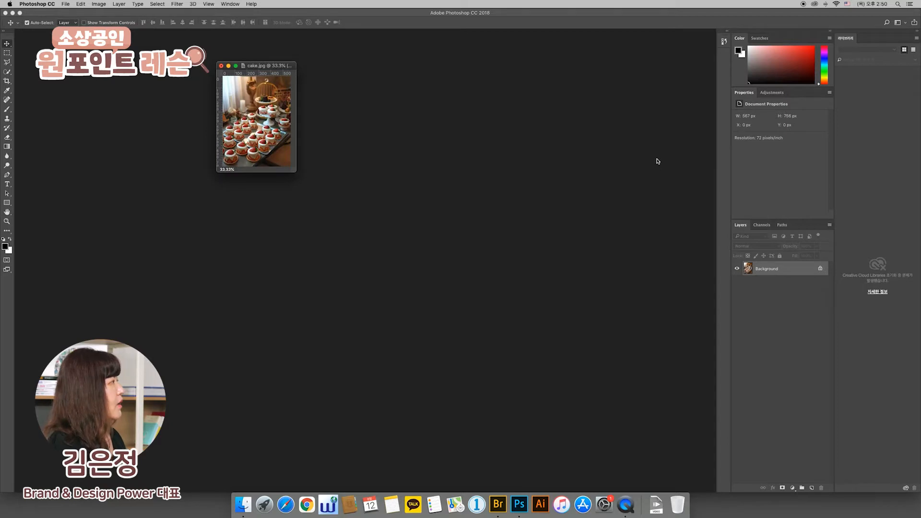
pyautogui.moveTo(263, 64); pyautogui.dragTo(299, 79)
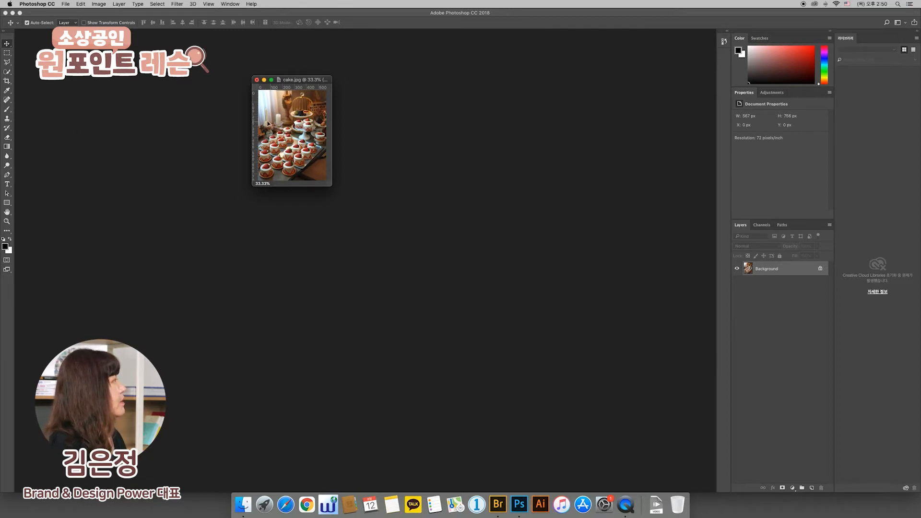
# Look through the menus and the variants of the Move, Marquee and Lasso tools
pyautogui.click(66, 5)
pyautogui.moveTo(97, 5)
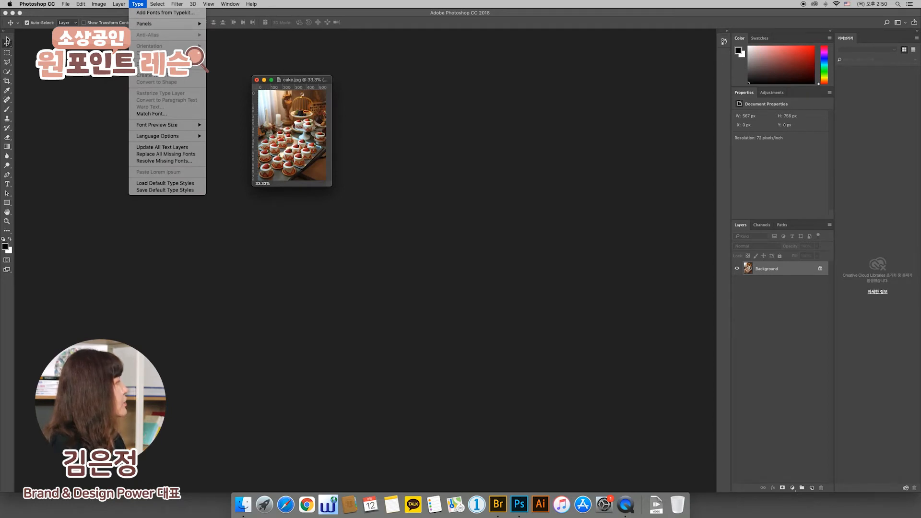
pyautogui.click(11, 48)
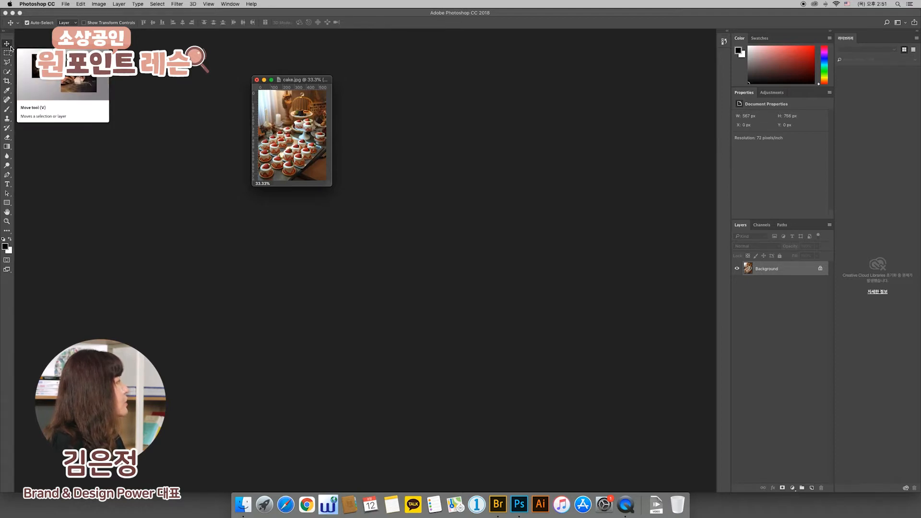
pyautogui.click(11, 47)
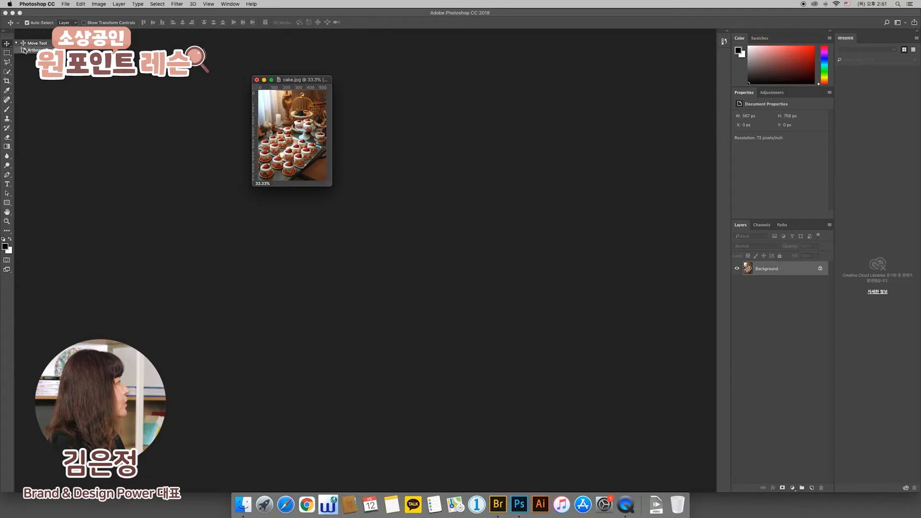
pyautogui.click(9, 55)
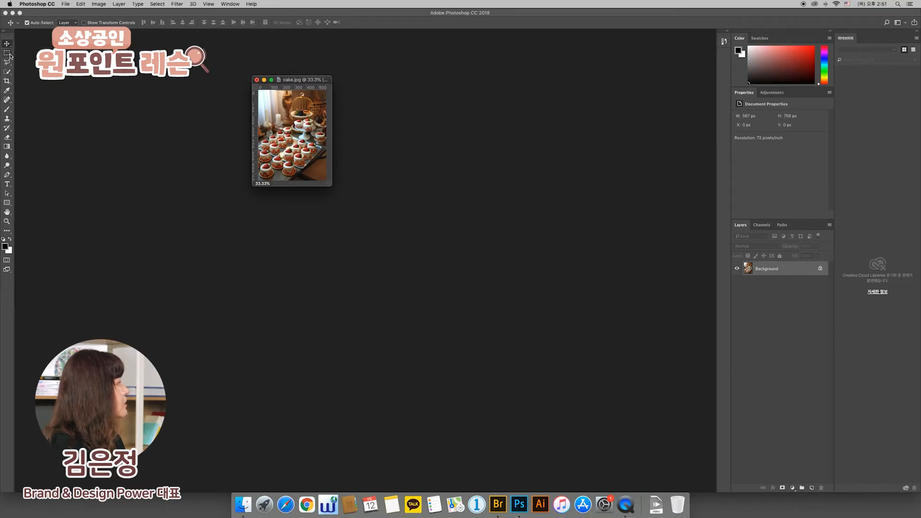
pyautogui.click(10, 55)
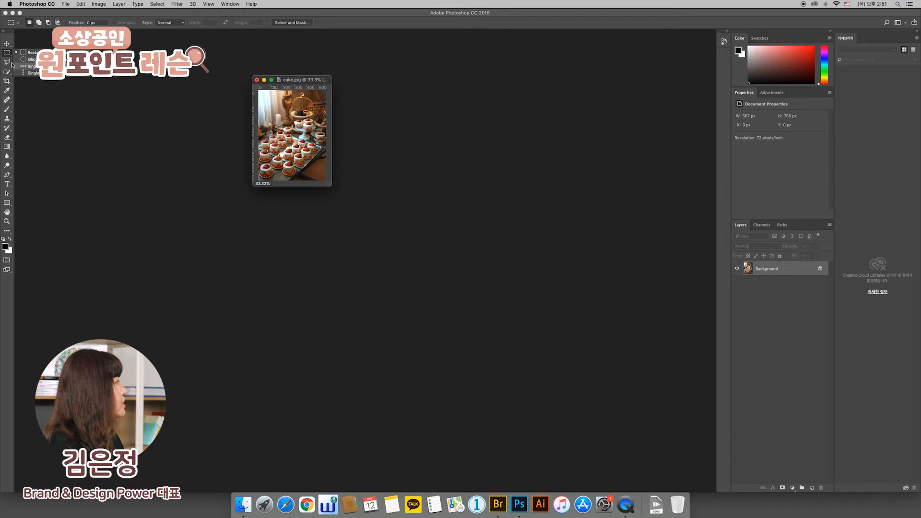
pyautogui.click(8, 63)
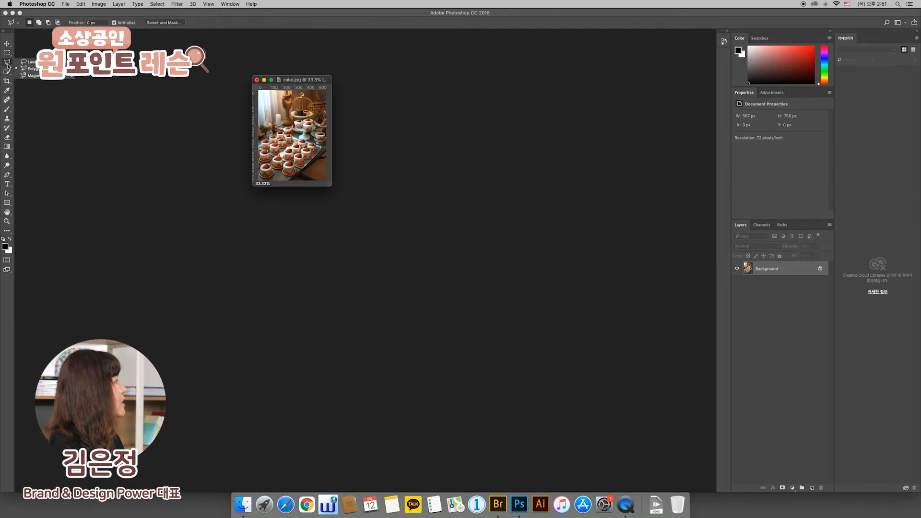
pyautogui.click(7, 46)
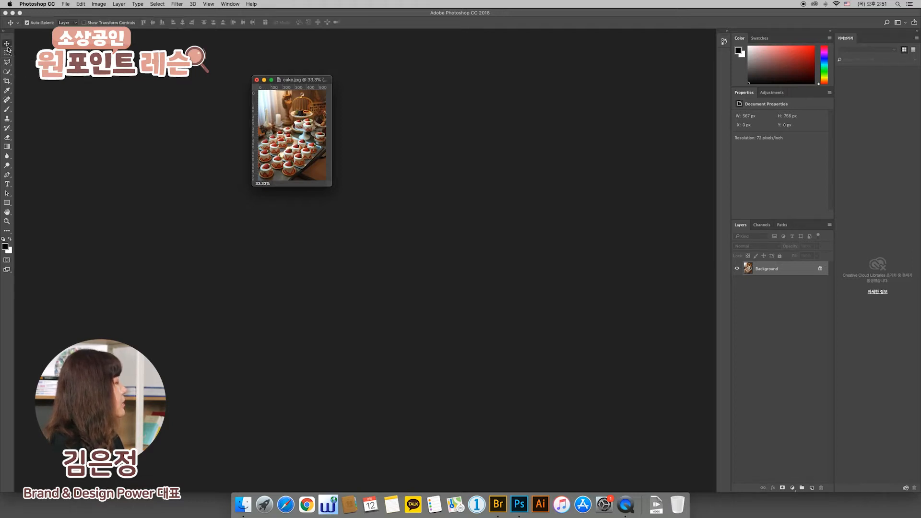
# Enlarge the view of the cake image to 400% with the Zoom tool
pyautogui.click(8, 223)
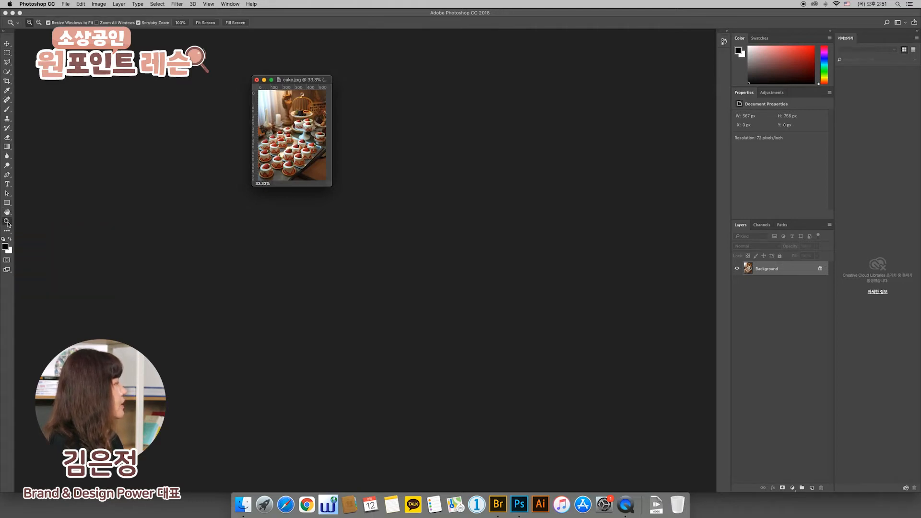
pyautogui.click(284, 141)
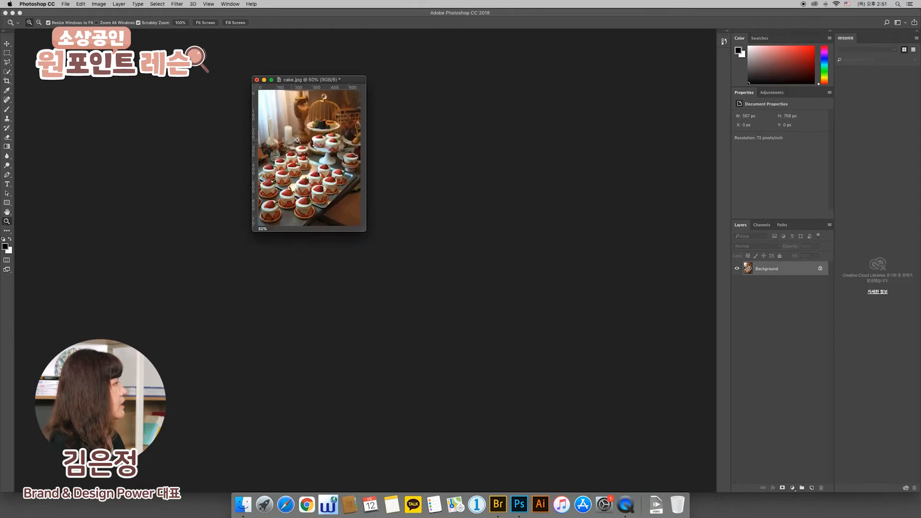
pyautogui.click(309, 146)
pyautogui.click(314, 150)
pyautogui.click(337, 155)
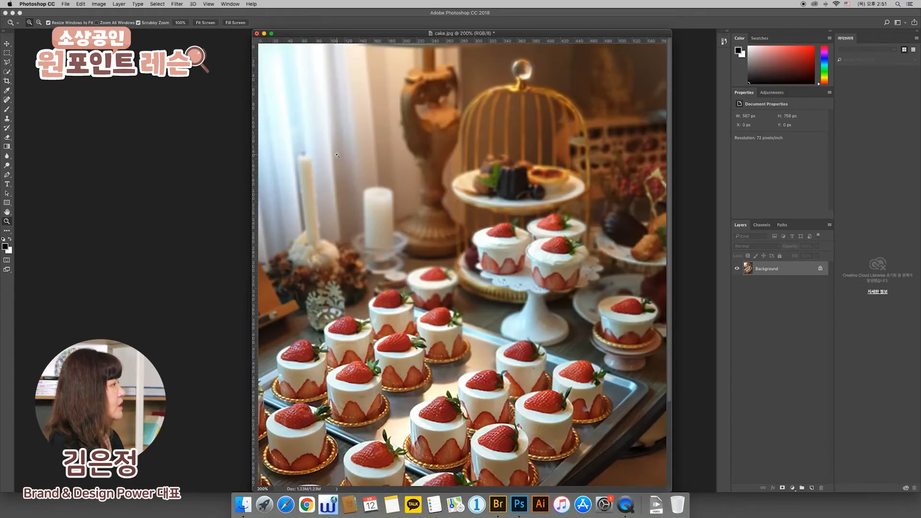
pyautogui.click(346, 162)
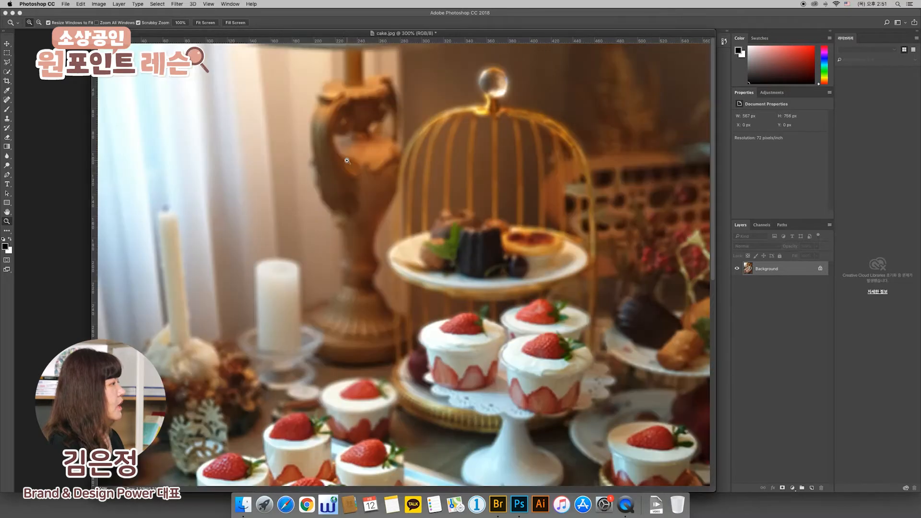
pyautogui.click(336, 167)
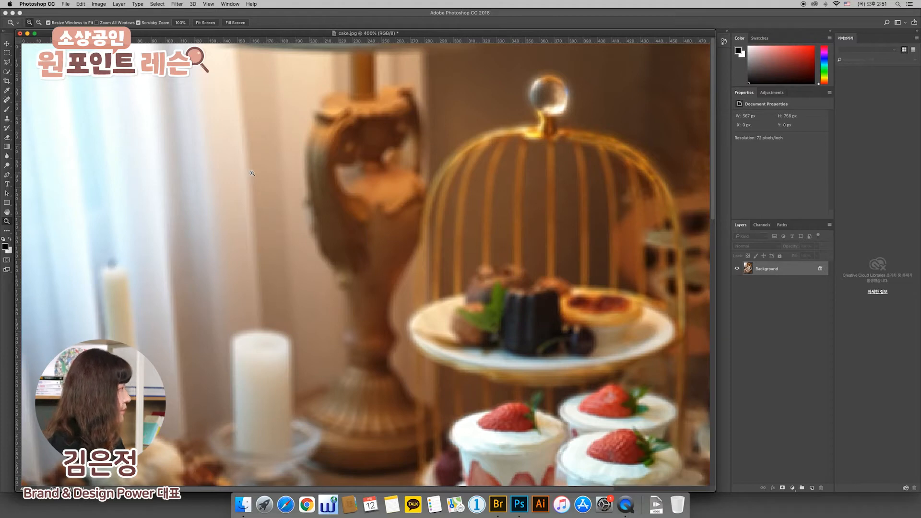
# Zoom the cake image out to 66.67% and back in to 200%
pyautogui.press('alt')
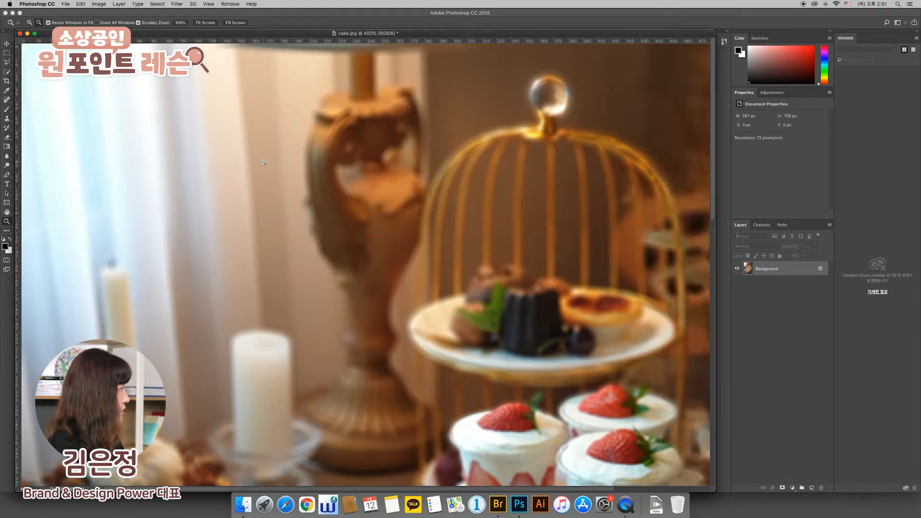
pyautogui.keyDown('alt'); pyautogui.click(263, 163); pyautogui.keyUp('alt')
pyautogui.keyDown('alt'); pyautogui.click(263, 162); pyautogui.keyUp('alt')
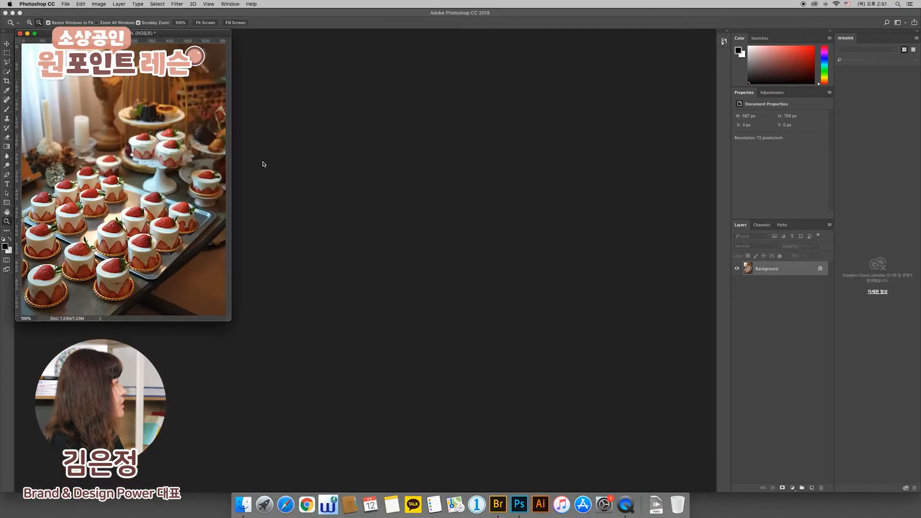
pyautogui.keyDown('alt'); pyautogui.click(181, 162); pyautogui.keyUp('alt')
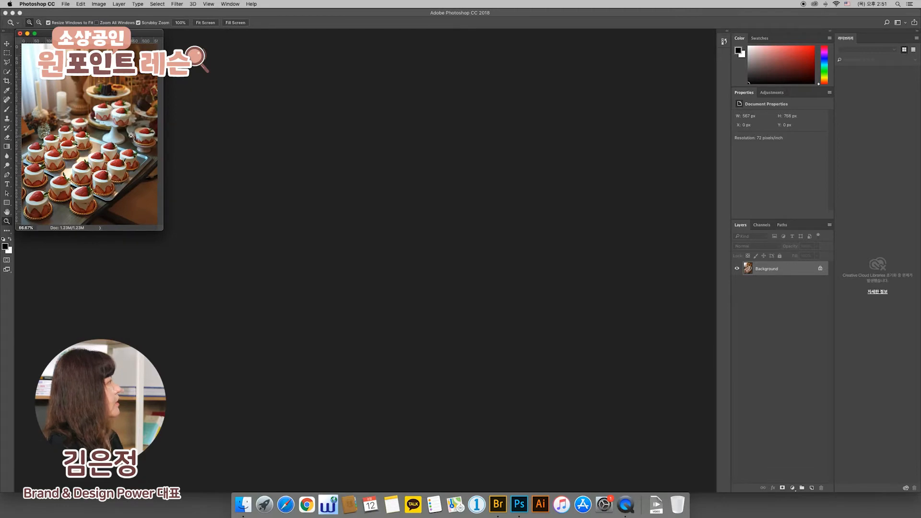
pyautogui.click(107, 112)
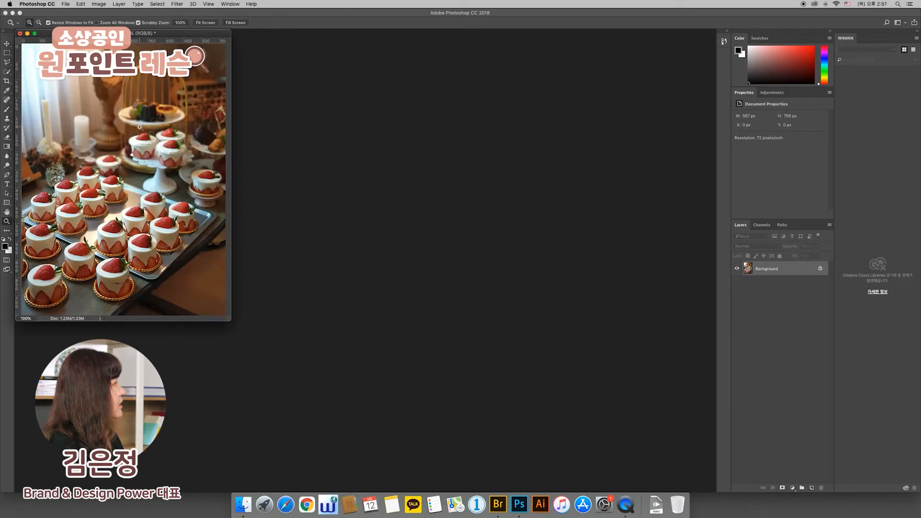
pyautogui.click(140, 126)
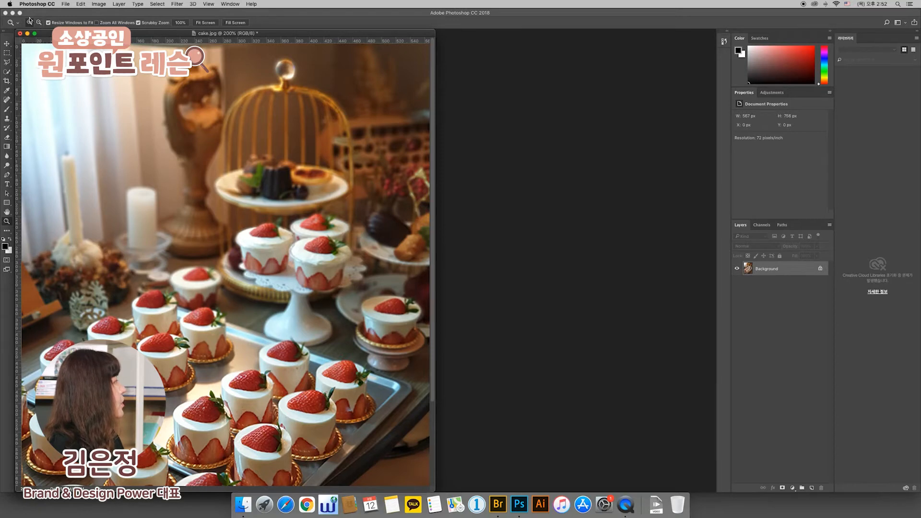
# Compare the option settings of the Move, Rectangular Marquee and Polygonal Lasso tools
pyautogui.click(8, 45)
pyautogui.click(7, 62)
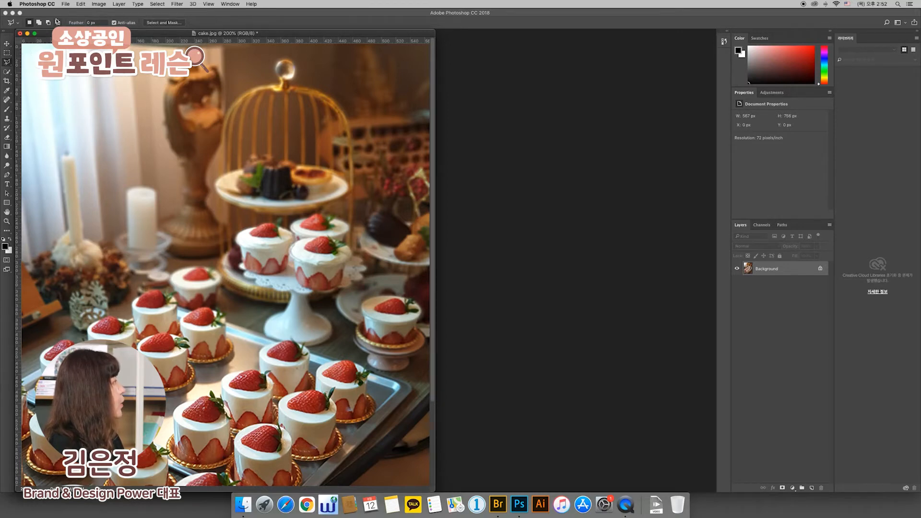
pyautogui.click(7, 44)
pyautogui.click(7, 52)
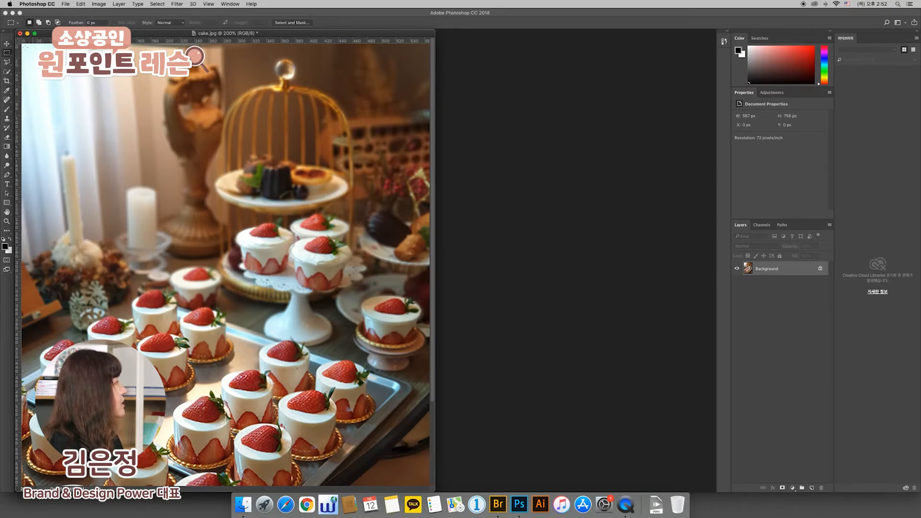
pyautogui.click(7, 62)
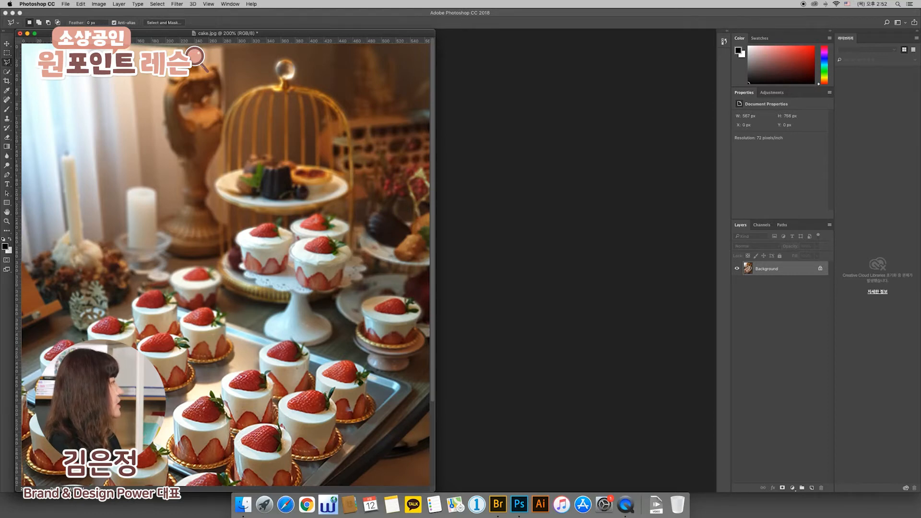
# Magnify the cake image to 400% and reset its view to 100%
pyautogui.moveTo(262, 34); pyautogui.dragTo(305, 37)
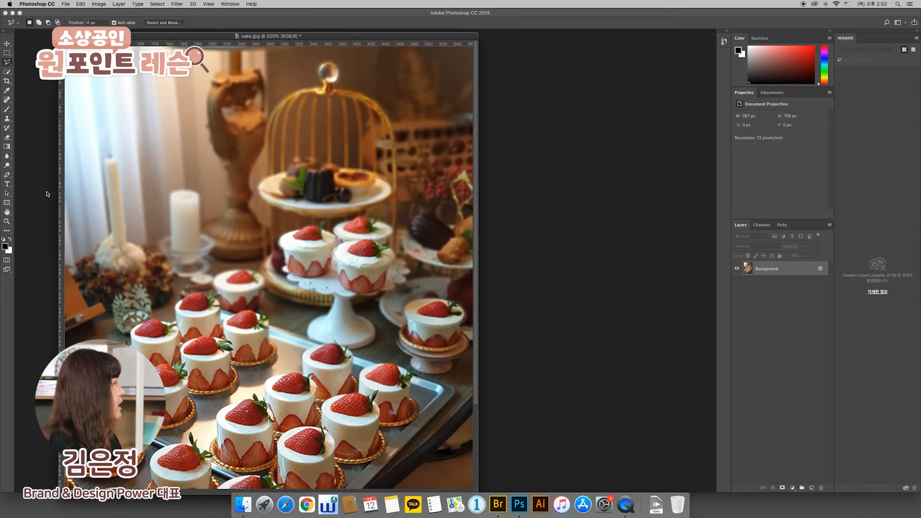
pyautogui.click(7, 221)
pyautogui.click(276, 166)
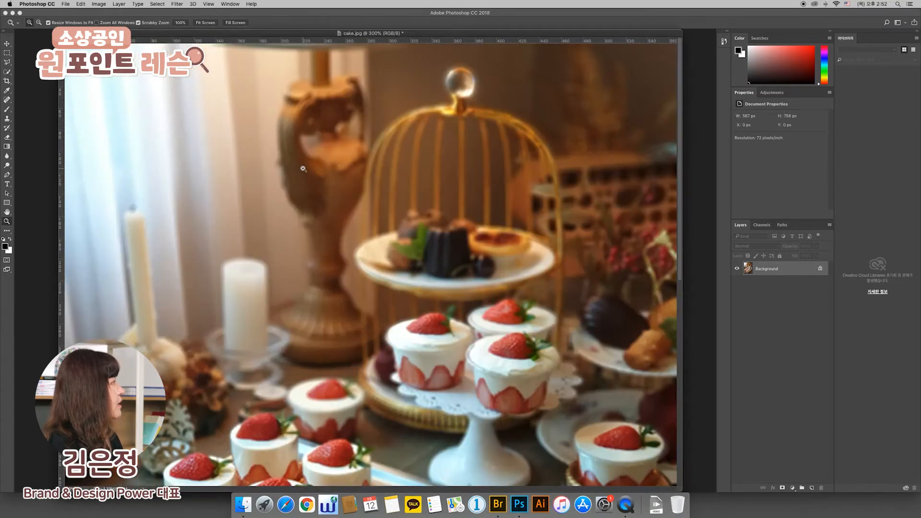
pyautogui.click(276, 166)
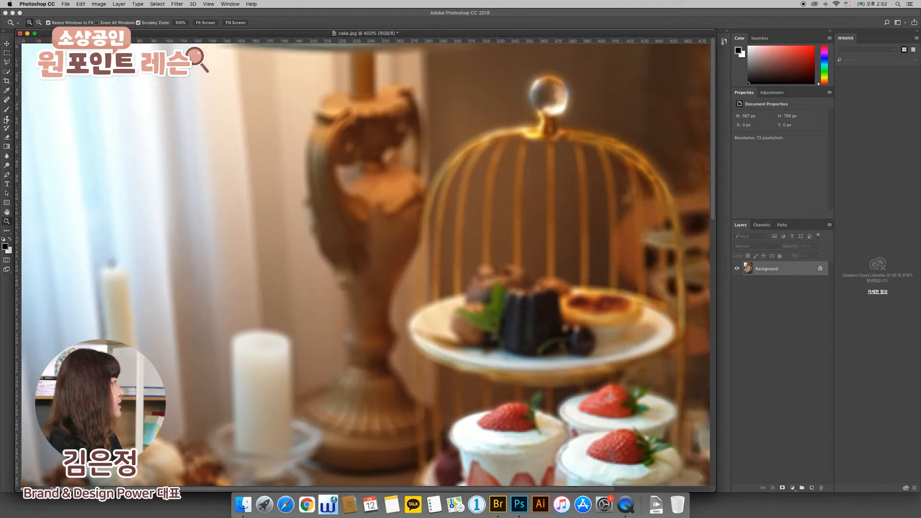
pyautogui.doubleClick(7, 222)
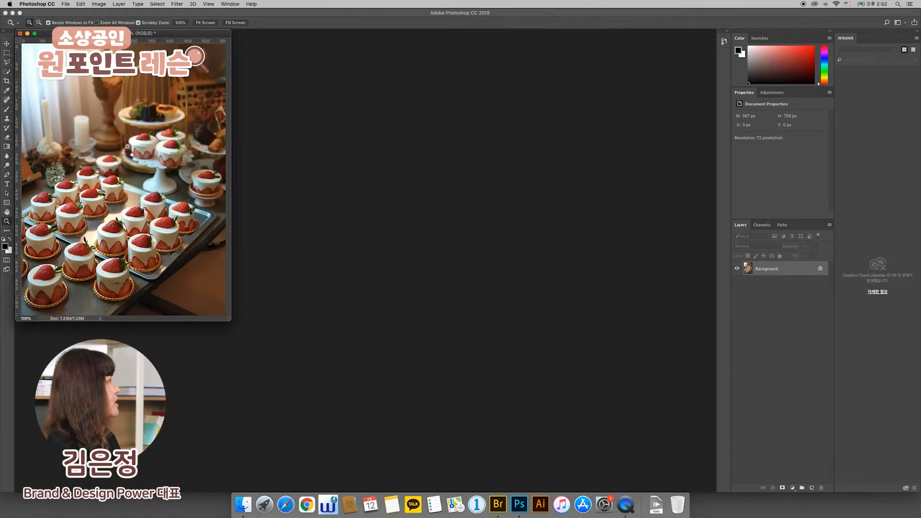
# Resize the cake image to a width of 72 cm, keeping its proportions and the 72 pixels/inch resolution
pyautogui.moveTo(175, 31); pyautogui.dragTo(265, 54)
pyautogui.rightClick(266, 54)
pyautogui.click(287, 63)
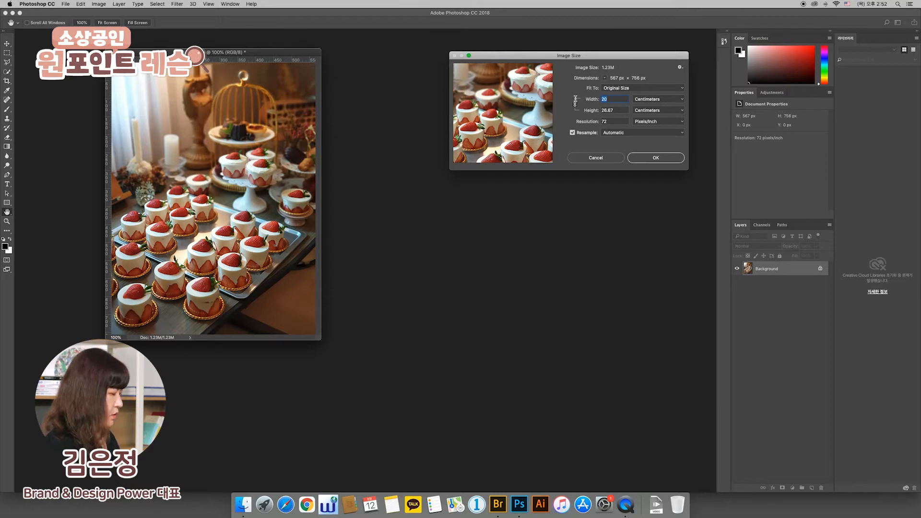
pyautogui.write('72')
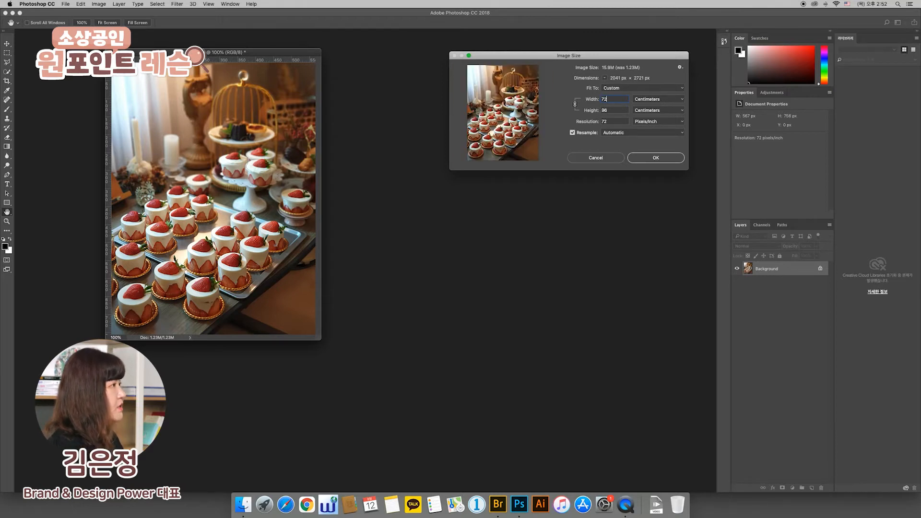
pyautogui.click(656, 158)
# Pan up and down the enlarged image at 100% with the Hand tool and shift its window slightly
pyautogui.press('z')
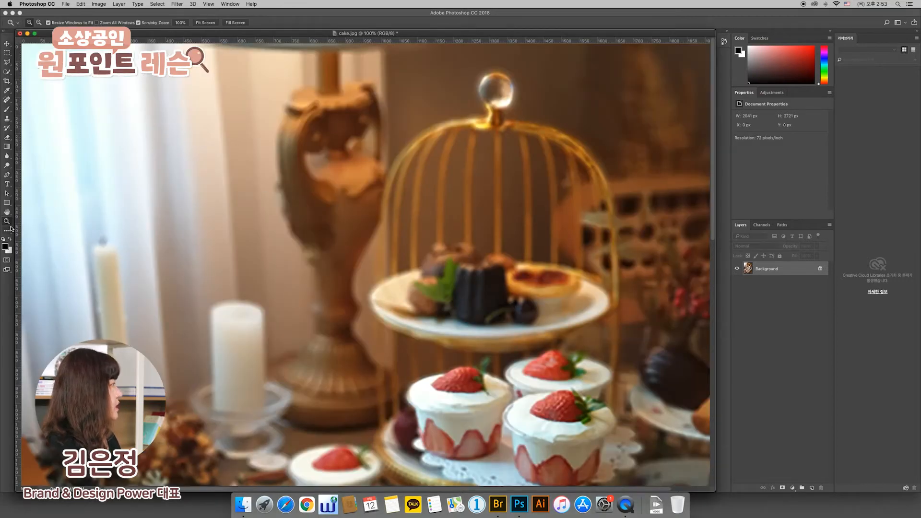
pyautogui.click(6, 211)
pyautogui.moveTo(416, 323); pyautogui.dragTo(421, 276)
pyautogui.scroll(-5, 421, 276)
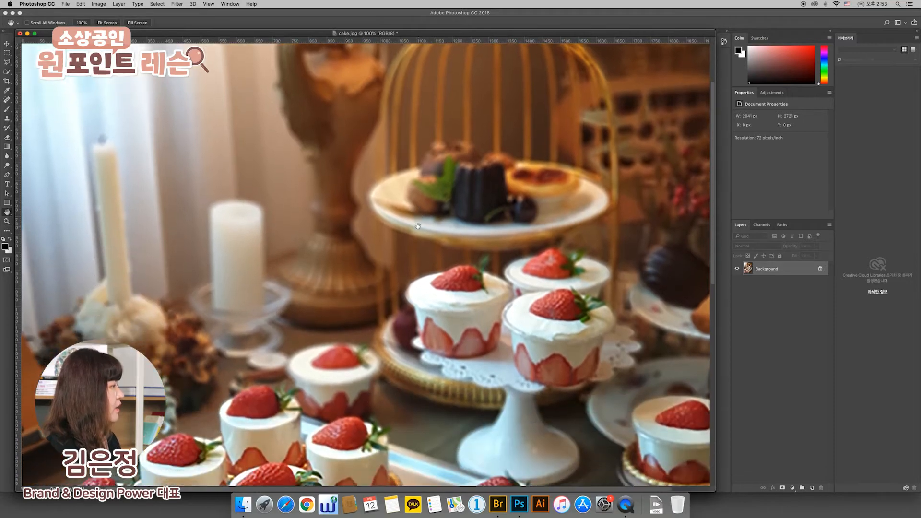
pyautogui.scroll(5, 390, 268)
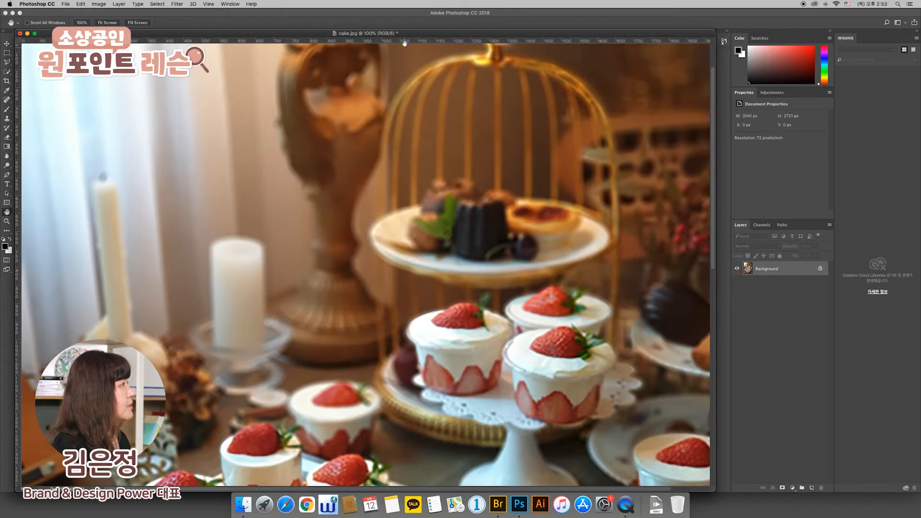
pyautogui.moveTo(405, 37); pyautogui.dragTo(406, 48)
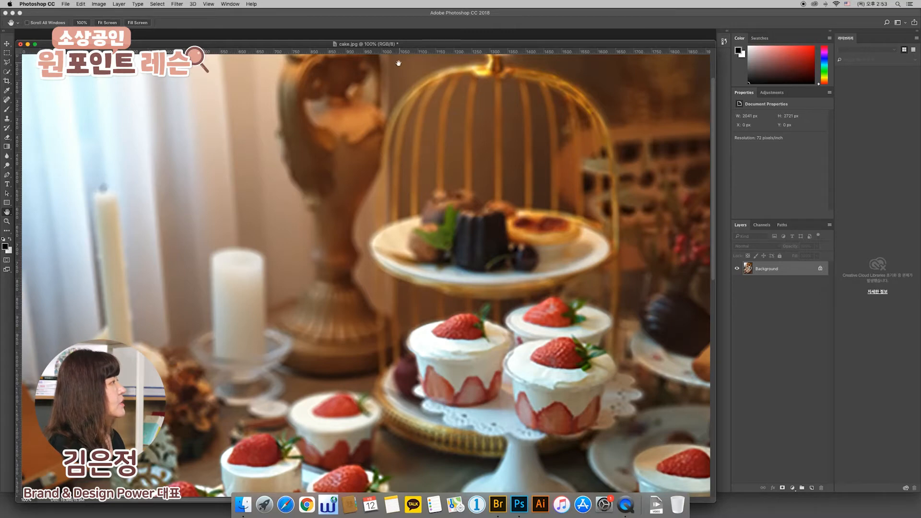
pyautogui.moveTo(412, 47); pyautogui.dragTo(416, 46)
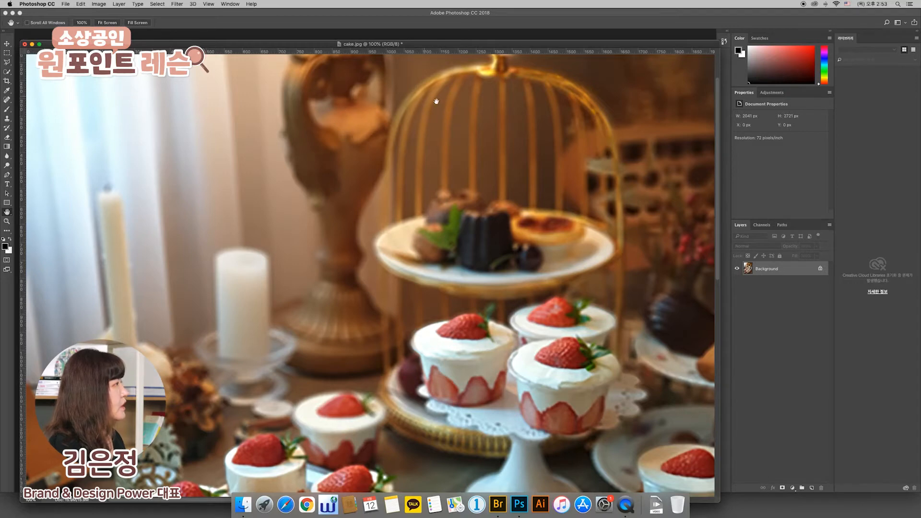
pyautogui.moveTo(423, 45); pyautogui.dragTo(424, 48)
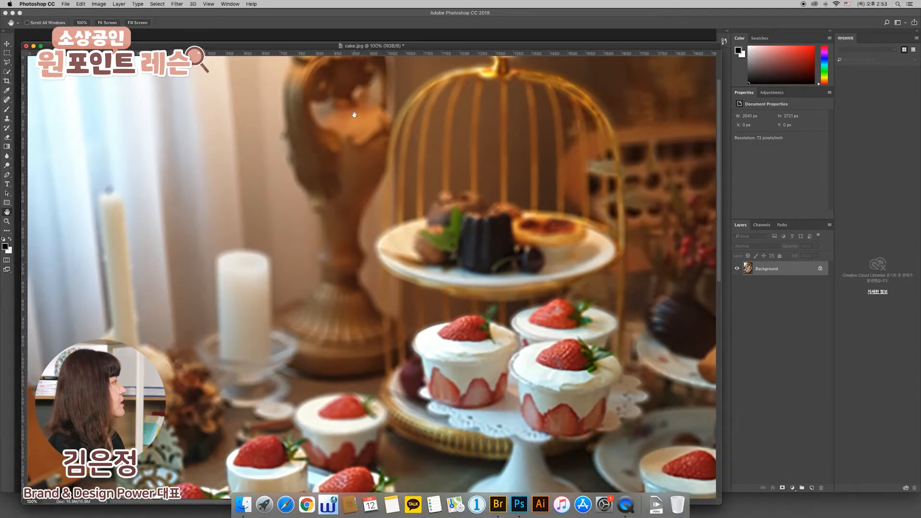
pyautogui.scroll(-5, 430, 185)
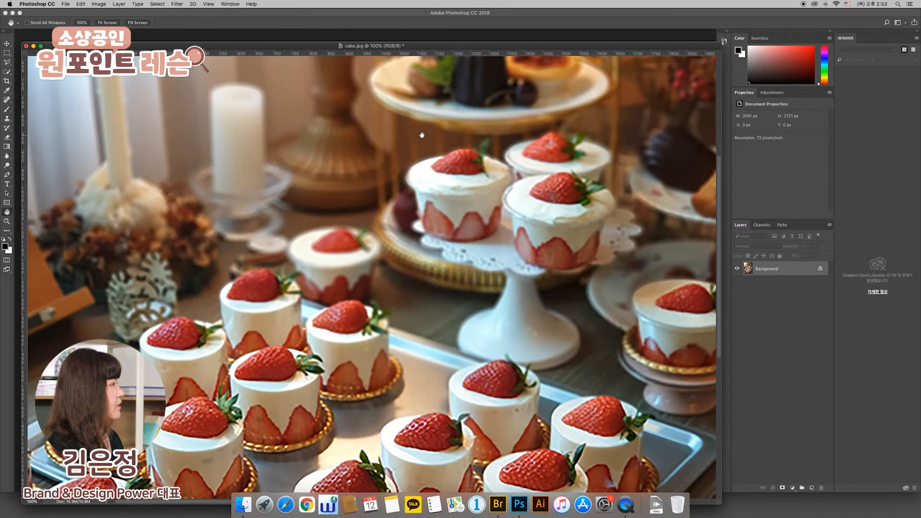
pyautogui.scroll(-1, 409, 191)
pyautogui.moveTo(415, 48); pyautogui.dragTo(413, 51)
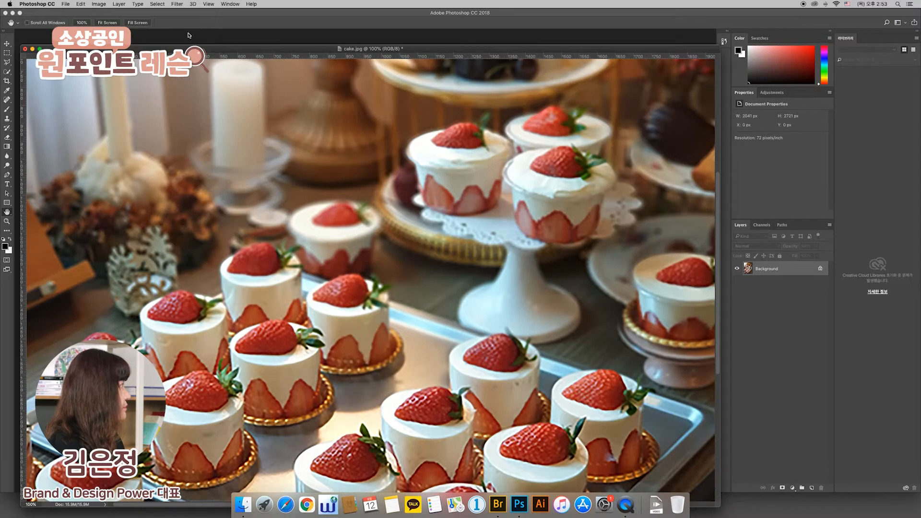
# Compare the cake image's Open and Image Size history states and return it to the first Image Size state
pyautogui.click(81, 4)
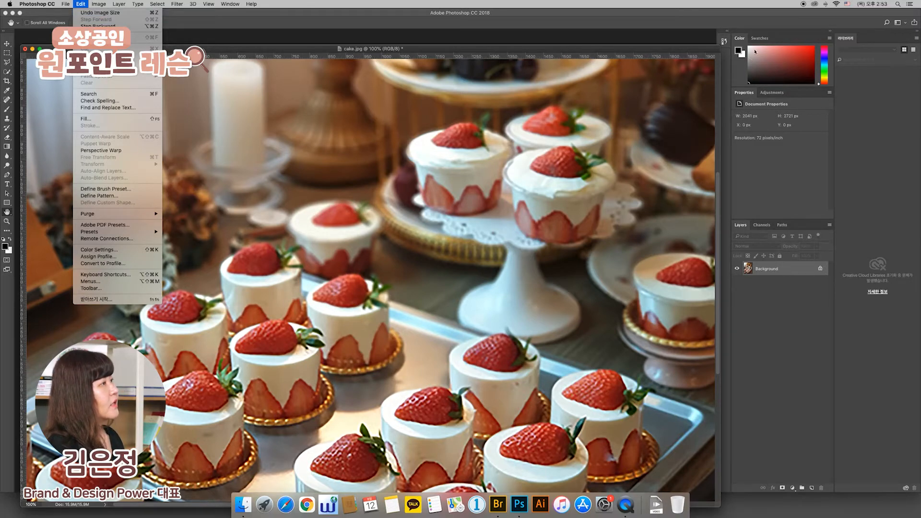
pyautogui.click(678, 50)
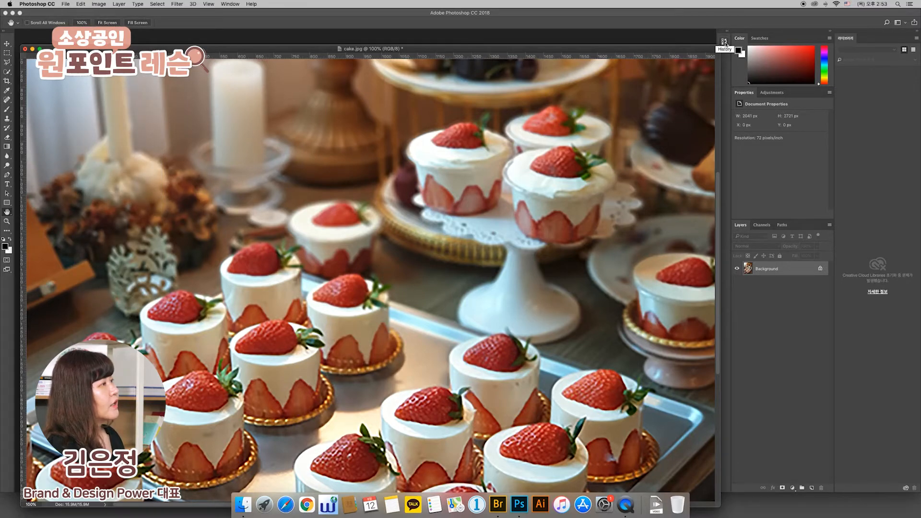
pyautogui.click(724, 42)
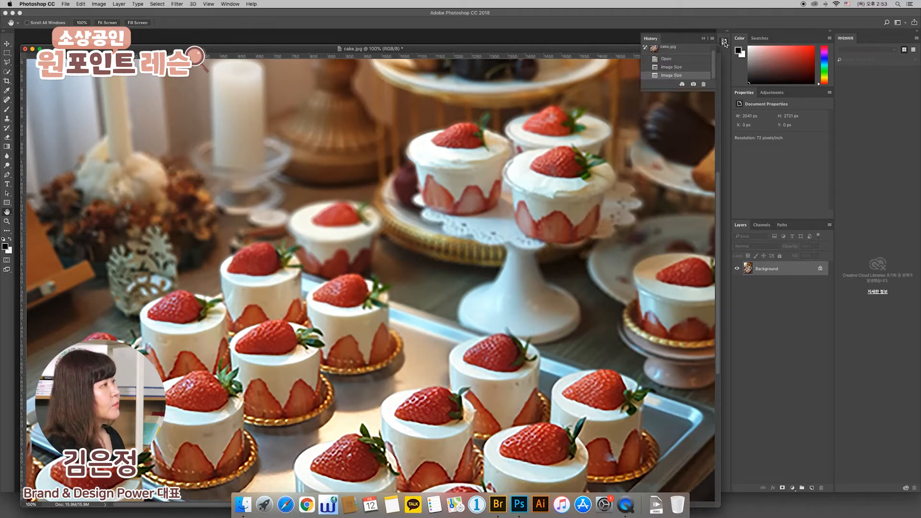
pyautogui.click(676, 69)
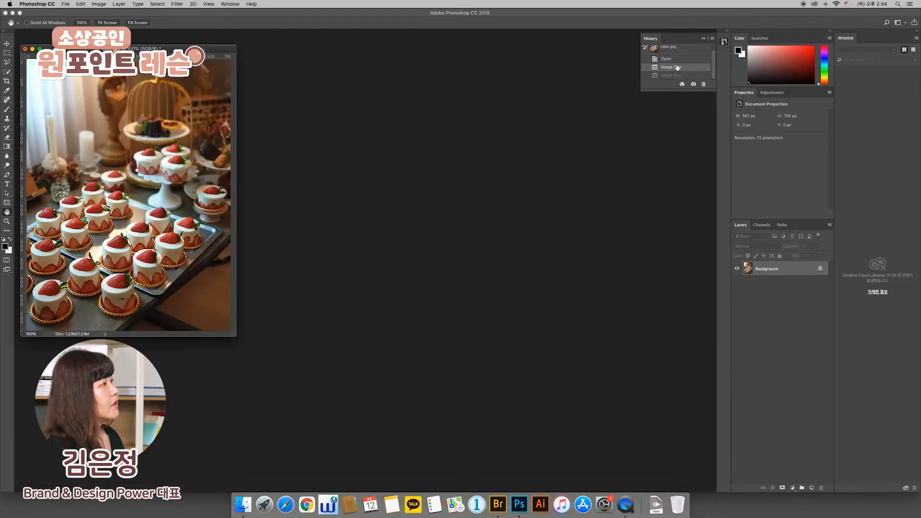
pyautogui.click(676, 62)
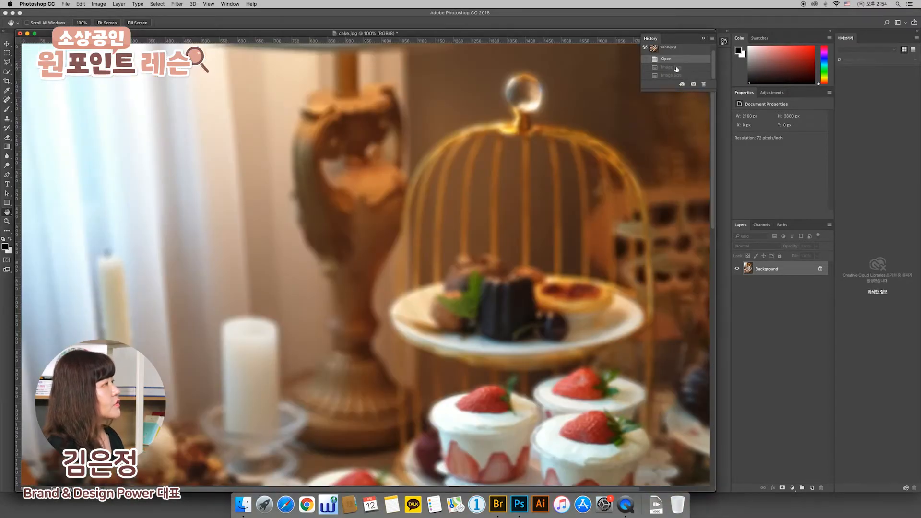
pyautogui.click(676, 69)
pyautogui.click(675, 76)
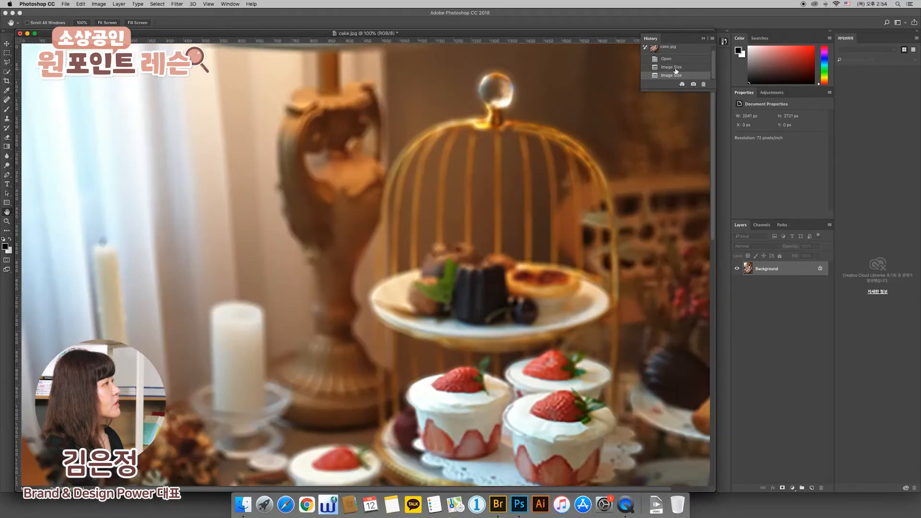
pyautogui.click(676, 68)
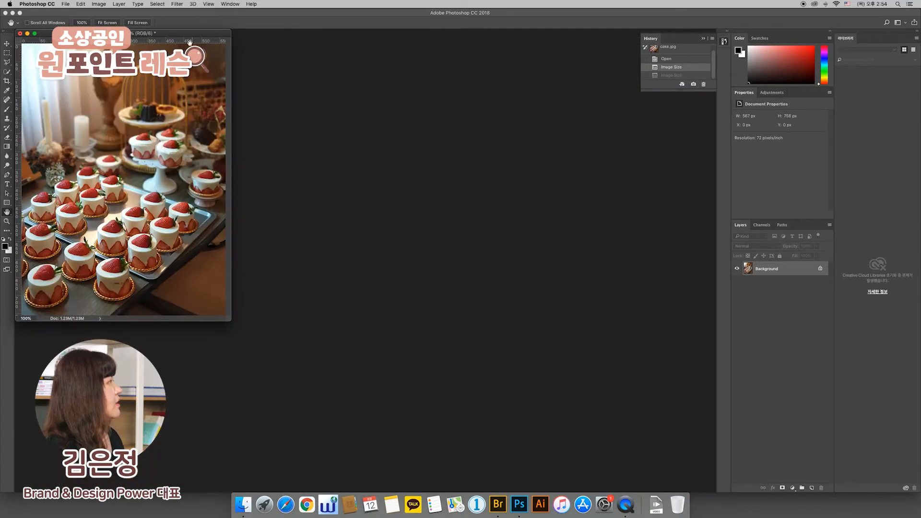
# Reposition the reduced cake image's window in the workspace, away from the toolbar
pyautogui.moveTo(188, 35); pyautogui.dragTo(340, 62)
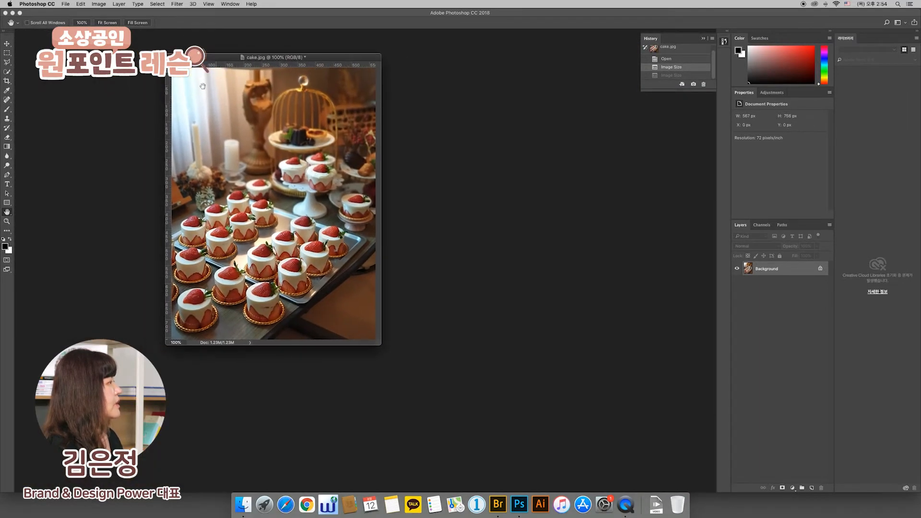
pyautogui.moveTo(337, 60); pyautogui.dragTo(275, 64)
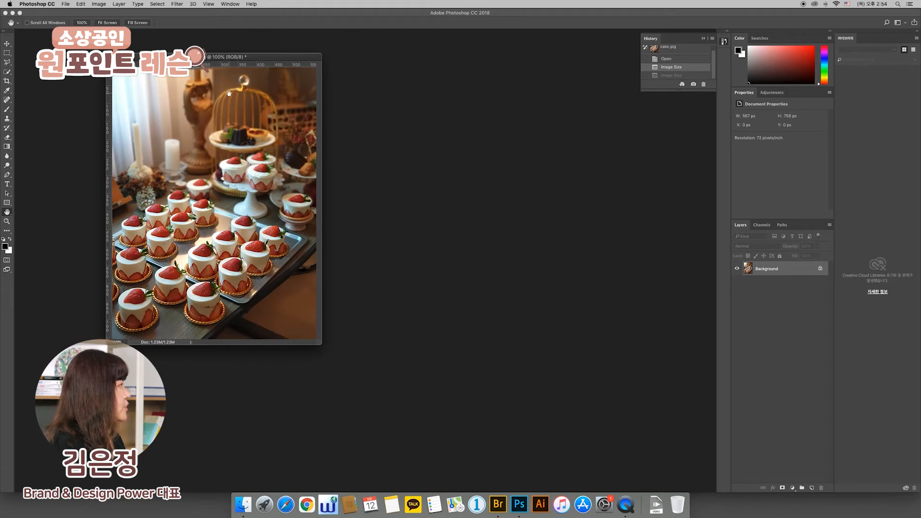
pyautogui.moveTo(260, 62)
pyautogui.mouseDown()
pyautogui.moveTo(238, 63)
pyautogui.moveTo(257, 61)
pyautogui.mouseUp()
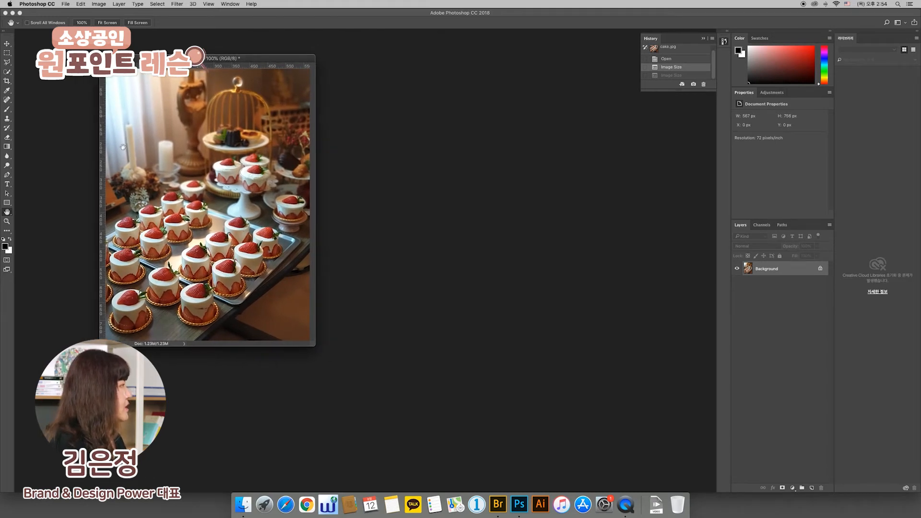
pyautogui.moveTo(260, 62); pyautogui.dragTo(232, 59)
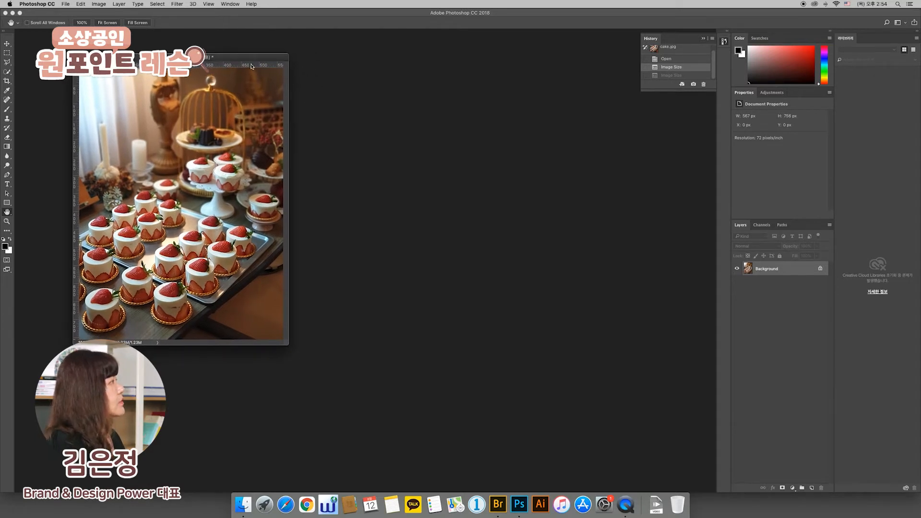
pyautogui.moveTo(243, 60); pyautogui.dragTo(247, 61)
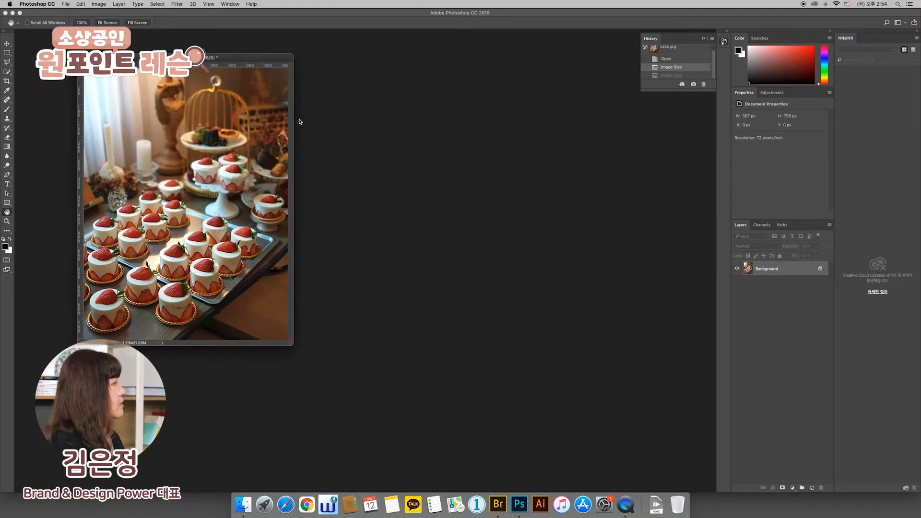
pyautogui.moveTo(249, 60); pyautogui.dragTo(250, 60)
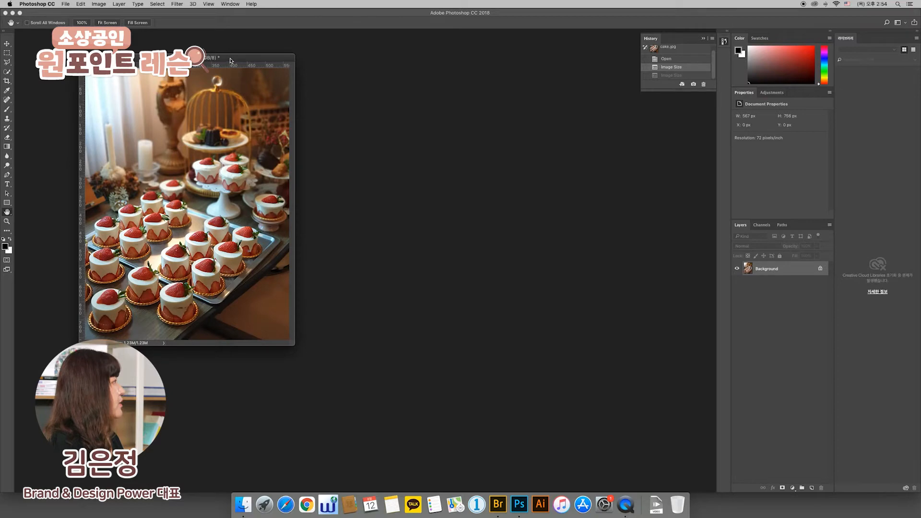
pyautogui.moveTo(231, 61); pyautogui.dragTo(217, 61)
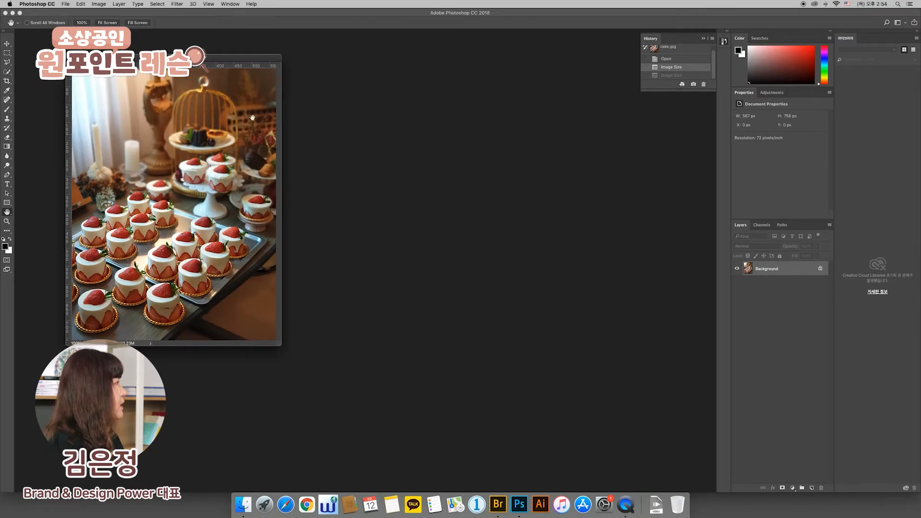
pyautogui.moveTo(225, 59); pyautogui.dragTo(228, 57)
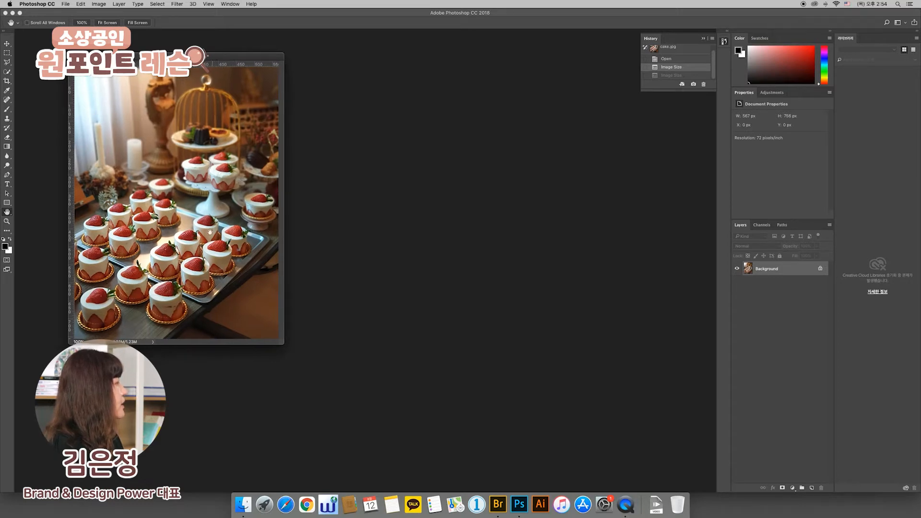
# Save the reduced image under the new name cake02.jpg in the sample folder, in JPEG format
pyautogui.click(66, 5)
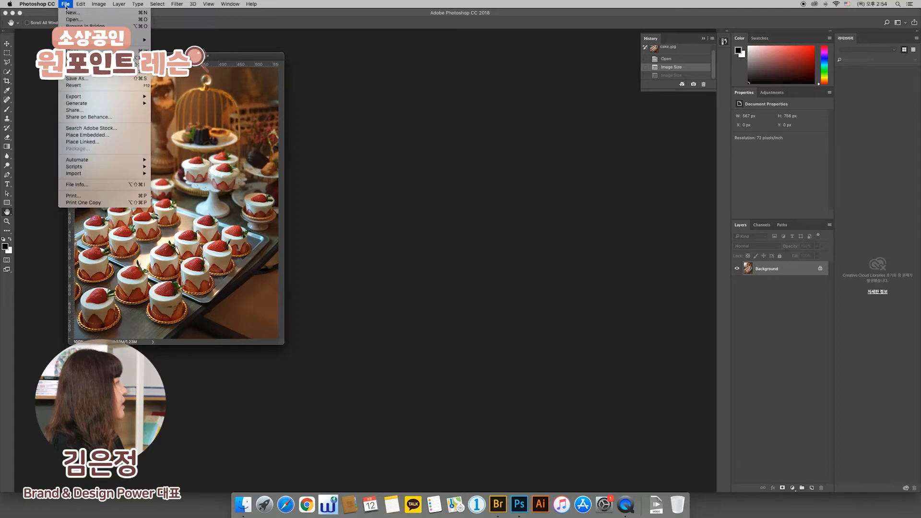
pyautogui.click(79, 81)
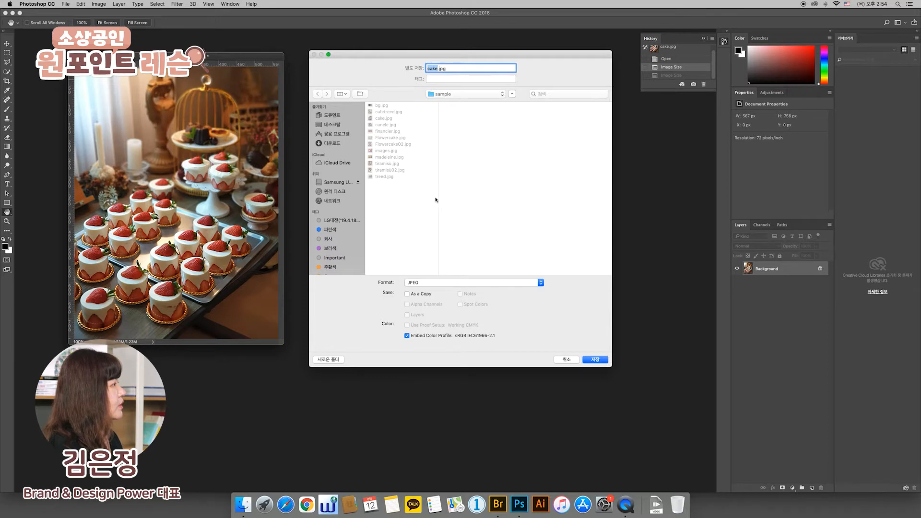
pyautogui.click(415, 283)
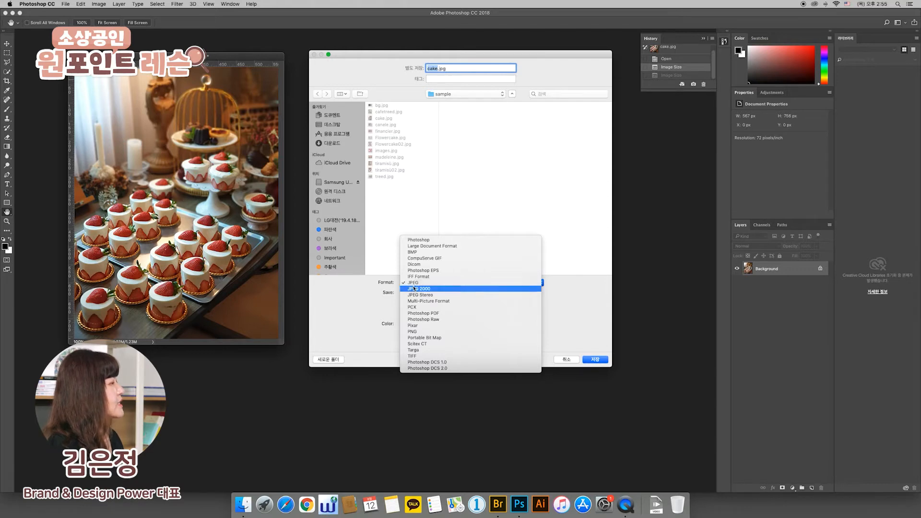
pyautogui.click(414, 284)
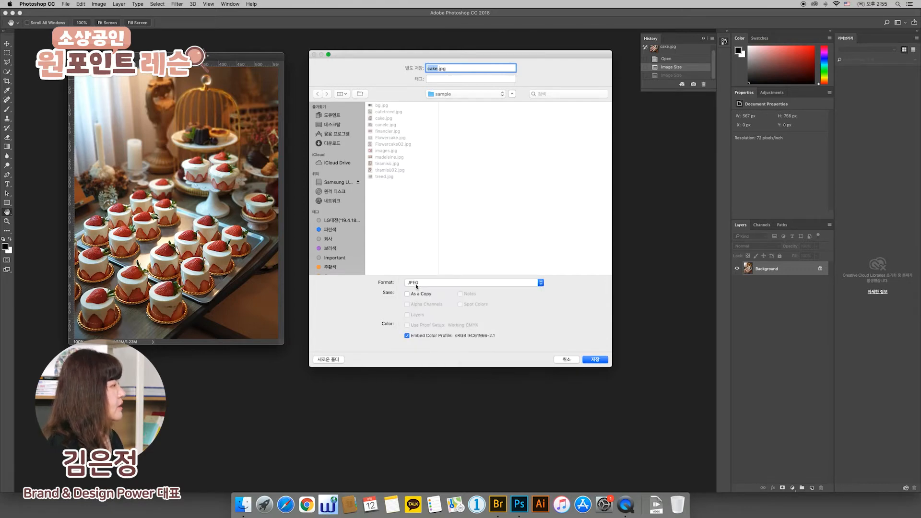
pyautogui.click(409, 284)
pyautogui.click(410, 282)
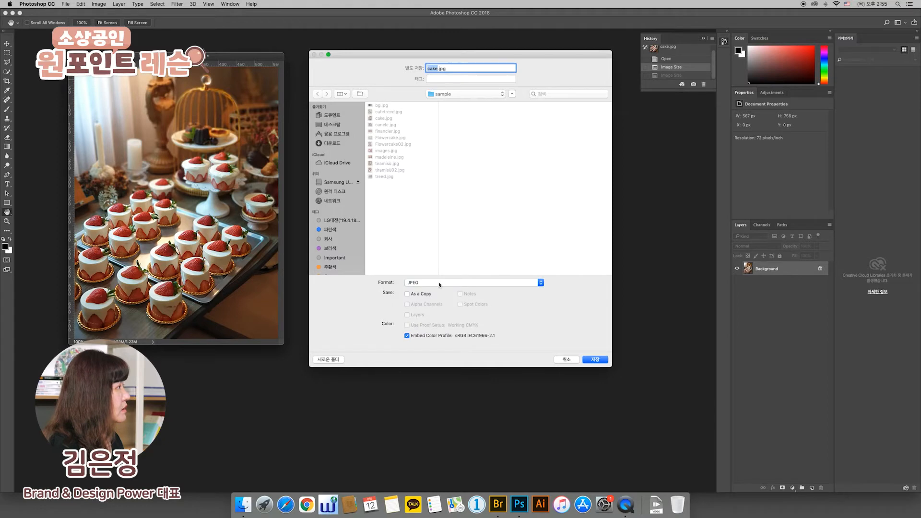
pyautogui.click(438, 70)
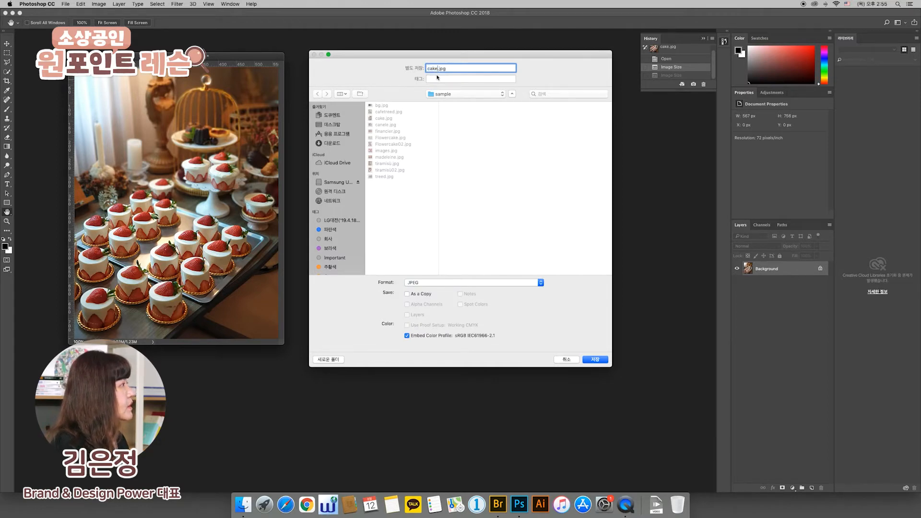
pyautogui.write('02')
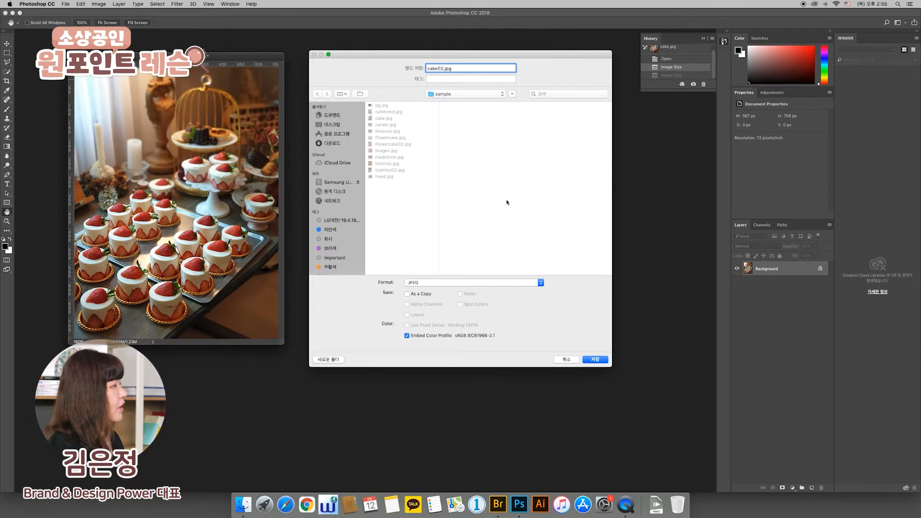
pyautogui.click(594, 360)
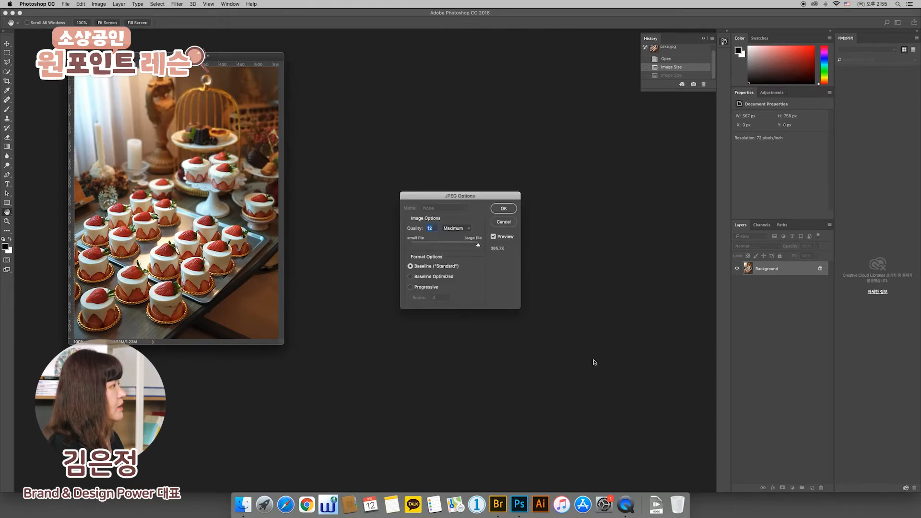
# Try JPEG quality 4 (Low) for the file and save it at Maximum quality, 12
pyautogui.moveTo(483, 200); pyautogui.dragTo(405, 116)
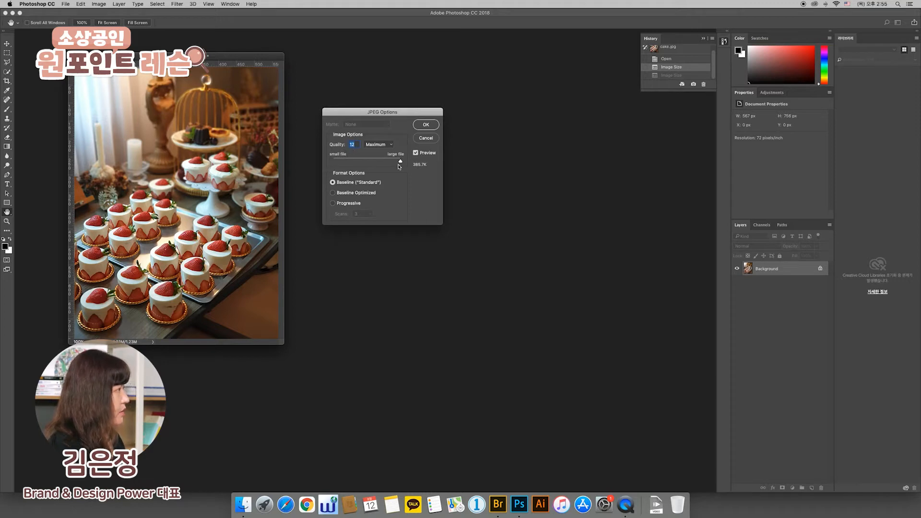
pyautogui.moveTo(400, 162); pyautogui.dragTo(354, 163)
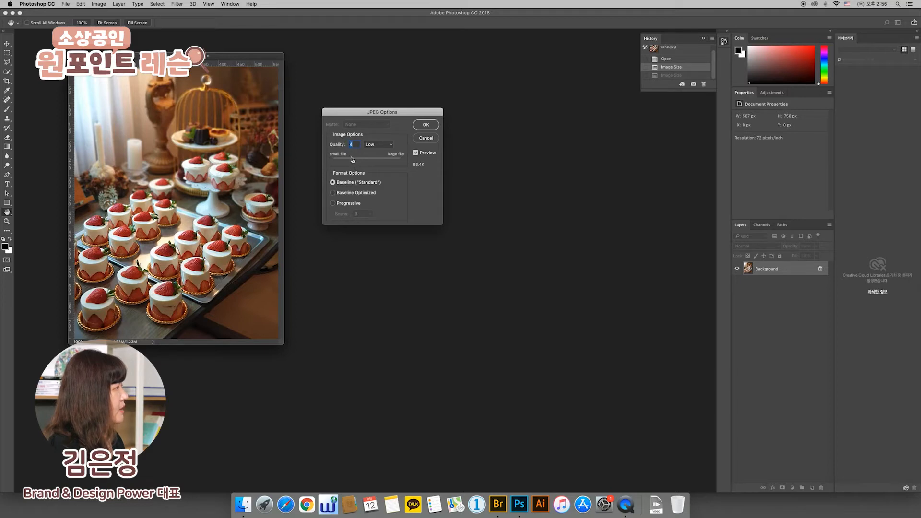
pyautogui.moveTo(353, 162); pyautogui.dragTo(409, 163)
pyautogui.click(427, 128)
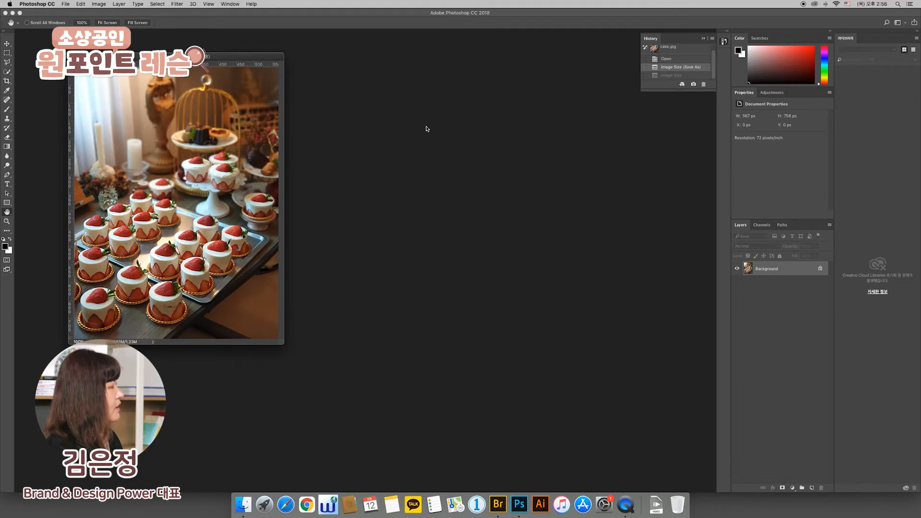
# Open the original cake.jpg from the sample folder and place its window beside the resized copy
pyautogui.moveTo(248, 58); pyautogui.dragTo(275, 65)
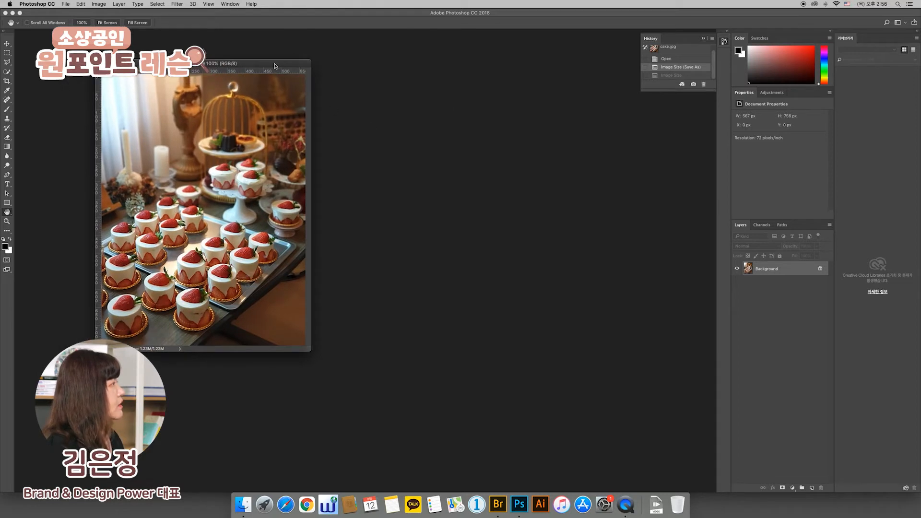
pyautogui.press('super+o')
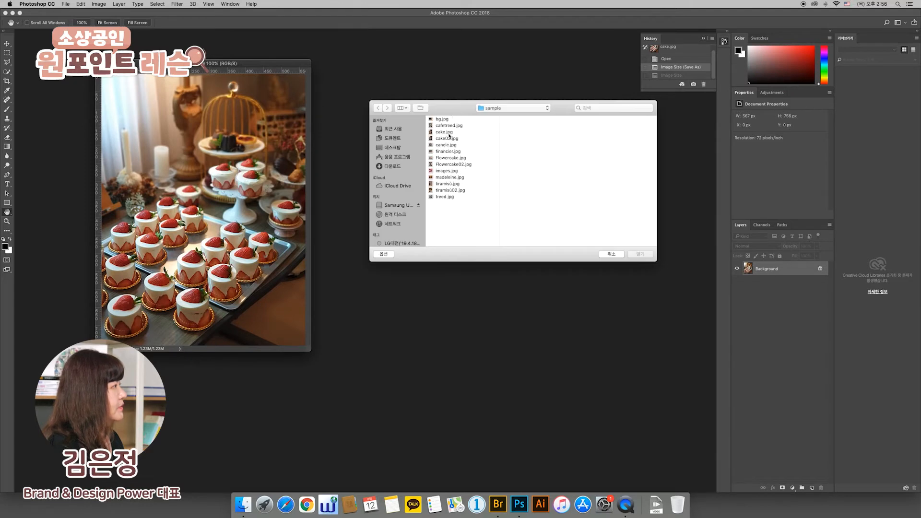
pyautogui.click(449, 132)
pyautogui.click(641, 258)
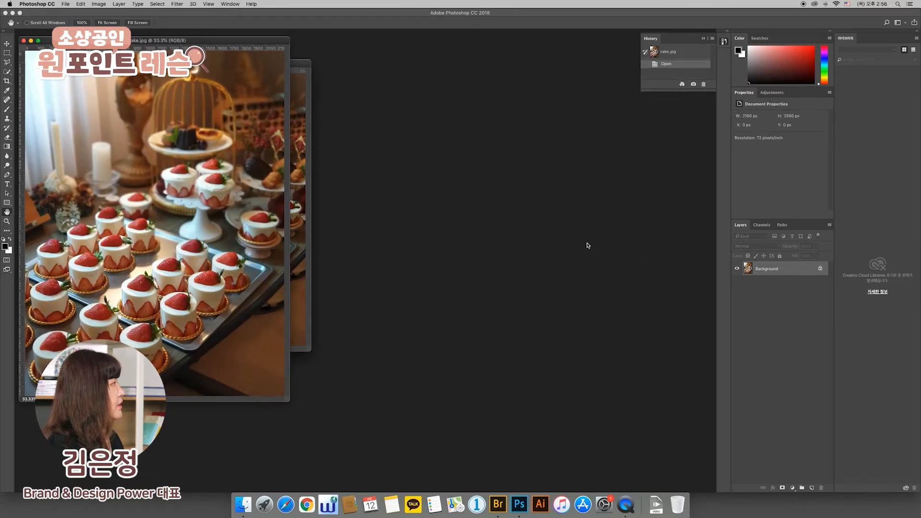
pyautogui.moveTo(210, 47); pyautogui.dragTo(539, 69)
# Check the original cake.jpg's width, height and resolution in Image Size without changing them
pyautogui.rightClick(544, 66)
pyautogui.click(558, 73)
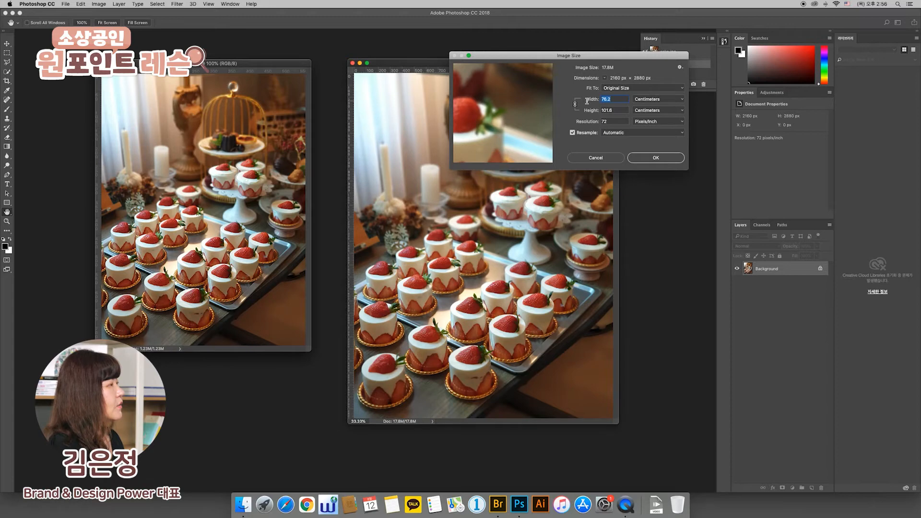
pyautogui.click(619, 162)
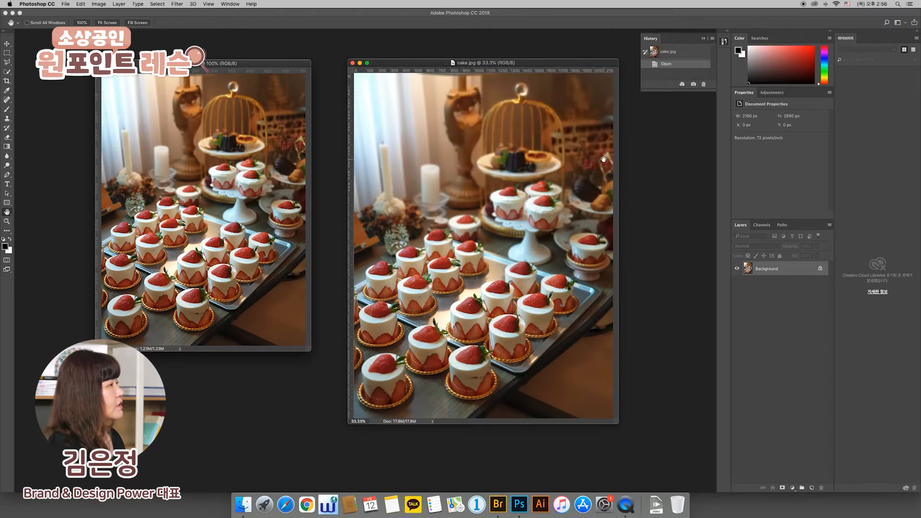
# Check the resized cake copy's dimensions in Image Size, and close the original cake.jpg
pyautogui.moveTo(246, 68); pyautogui.dragTo(247, 84)
pyautogui.rightClick(247, 83)
pyautogui.click(258, 91)
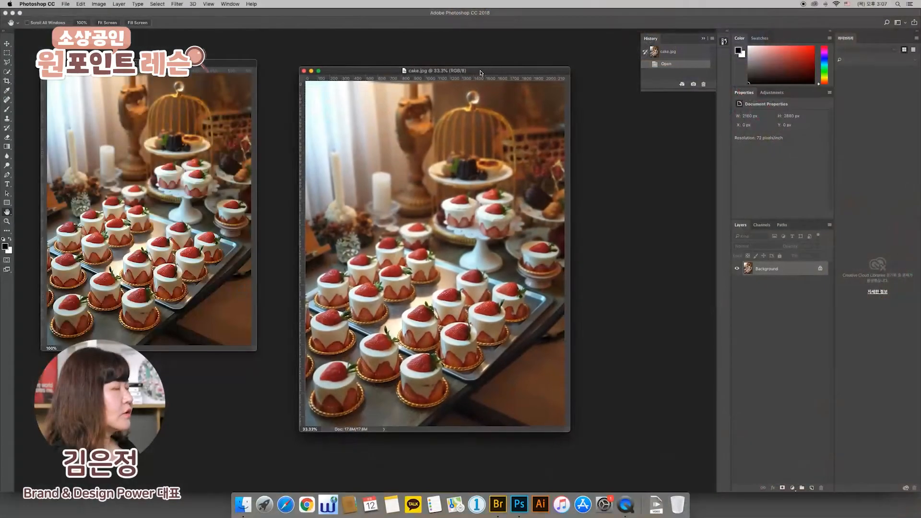
pyautogui.moveTo(481, 67); pyautogui.dragTo(459, 66)
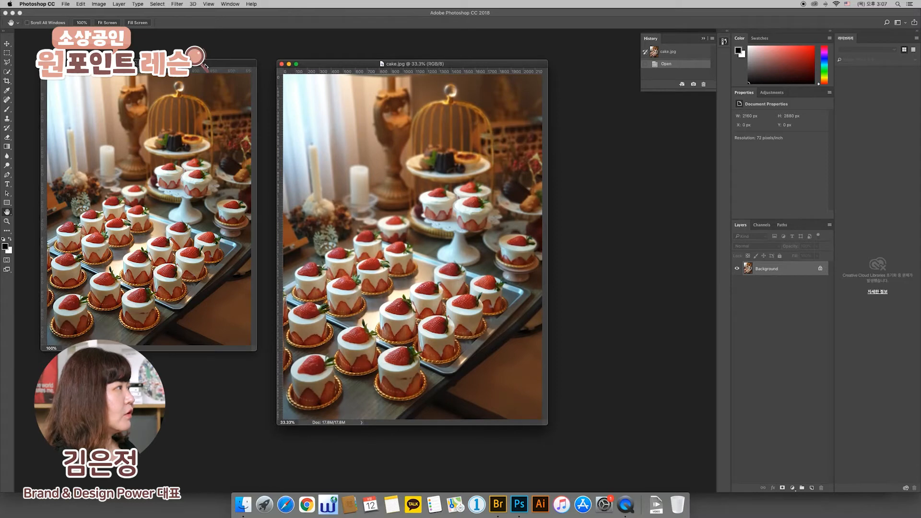
pyautogui.click(282, 64)
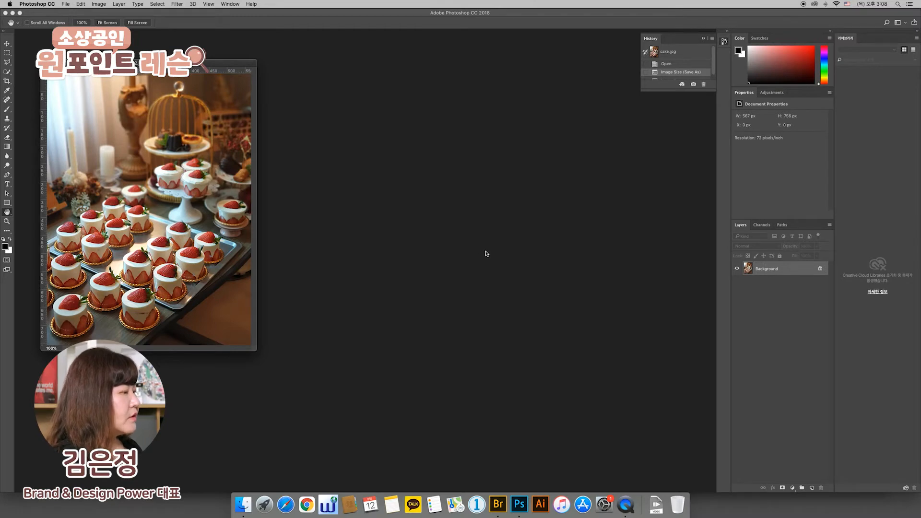
# Switch to Adobe Bridge and preview 유튜브섬네일2.jpg and 블로그 상단 이미지.jpg in the 포토샵기본기배우기 folder
pyautogui.click(497, 503)
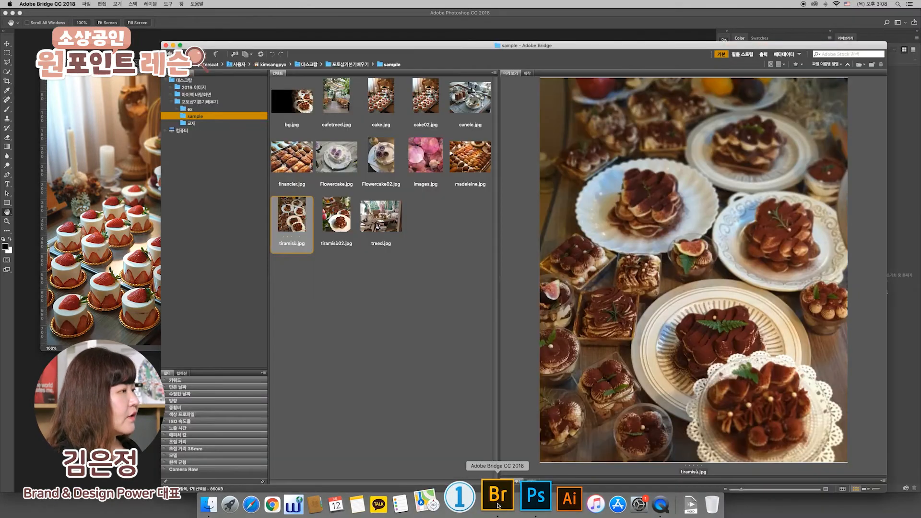
pyautogui.click(351, 65)
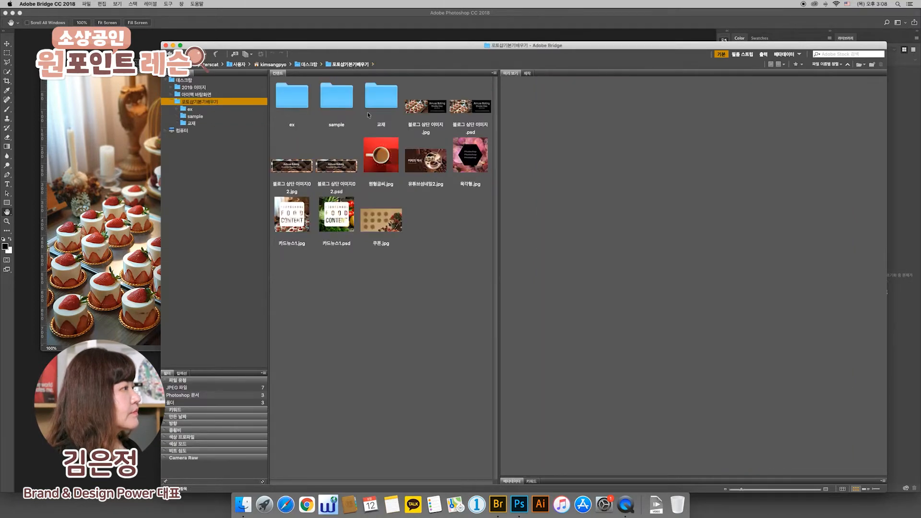
pyautogui.click(420, 154)
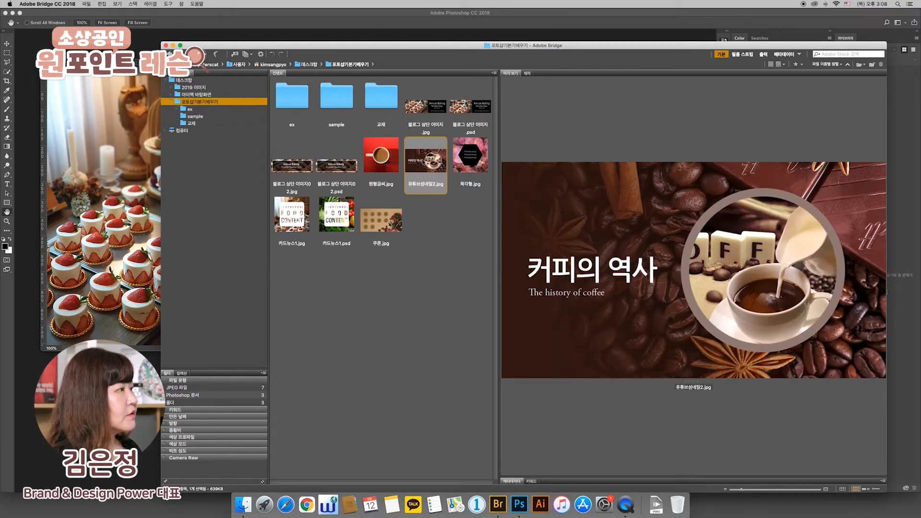
pyautogui.click(433, 110)
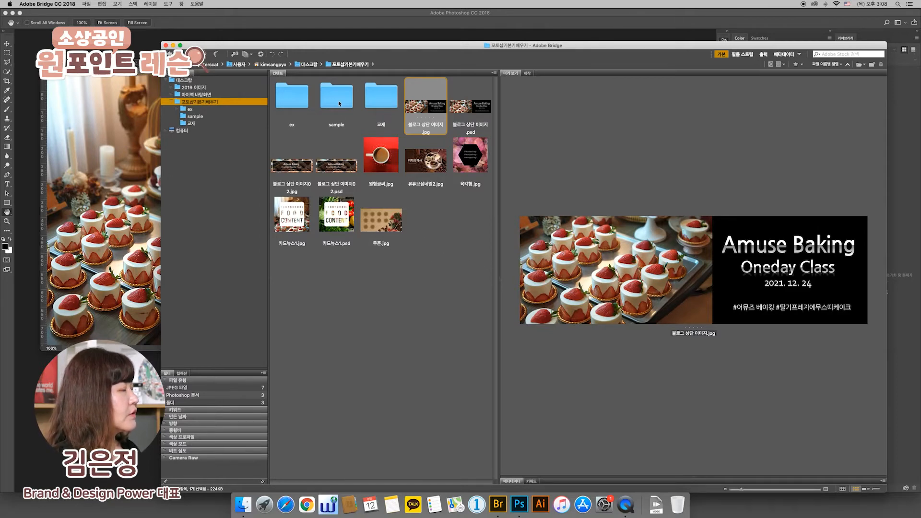
# Open bg.jpg from the sample folder in Photoshop
pyautogui.doubleClick(338, 100)
pyautogui.click(295, 108)
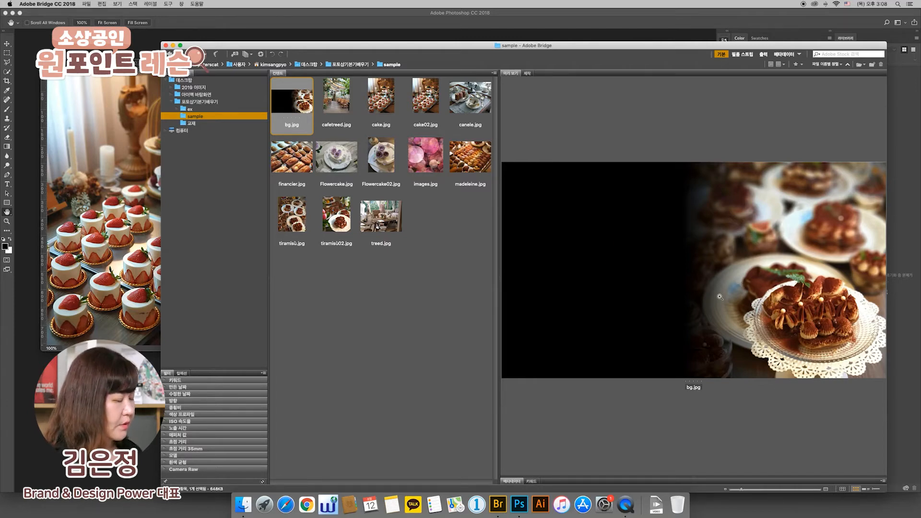
pyautogui.press('Return')
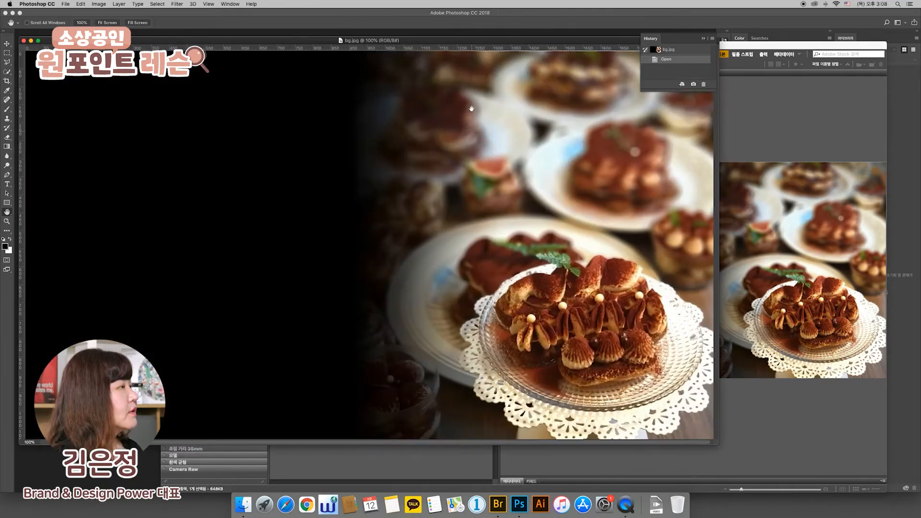
# Resize bg.jpg proportionally to 800 pixels wide, and place its window beside the small cake photo
pyautogui.moveTo(439, 37); pyautogui.dragTo(442, 42)
pyautogui.rightClick(441, 47)
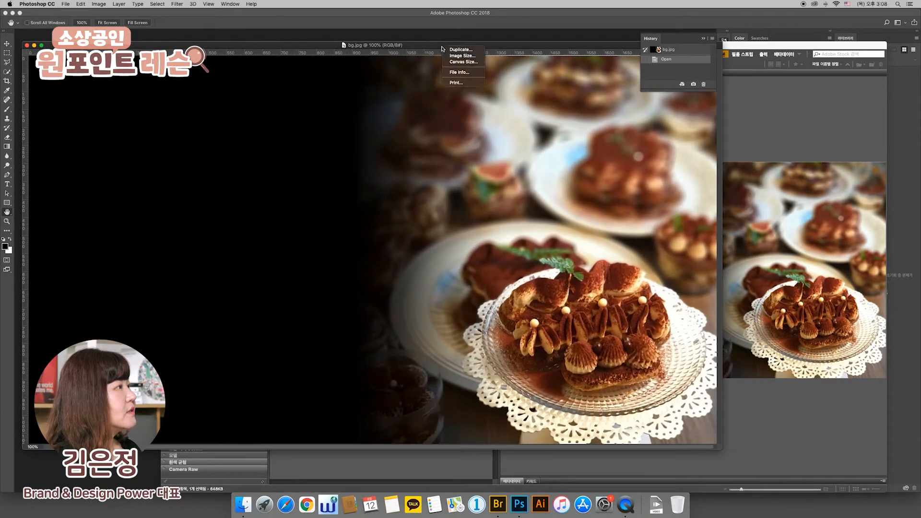
pyautogui.click(457, 56)
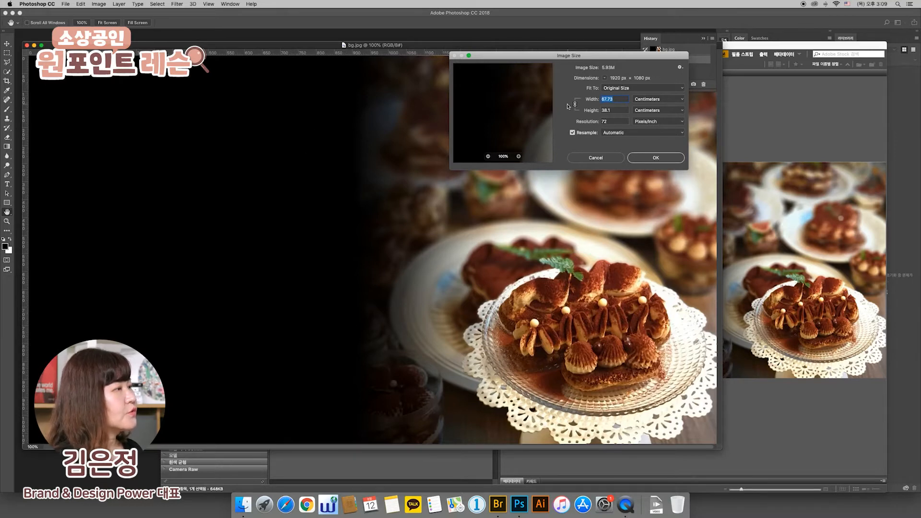
pyautogui.click(643, 100)
pyautogui.click(644, 87)
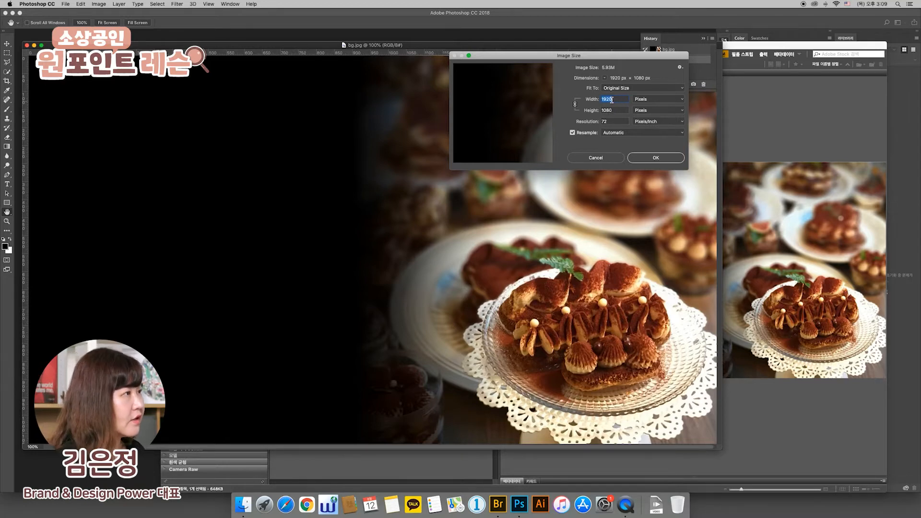
pyautogui.moveTo(581, 59); pyautogui.dragTo(579, 62)
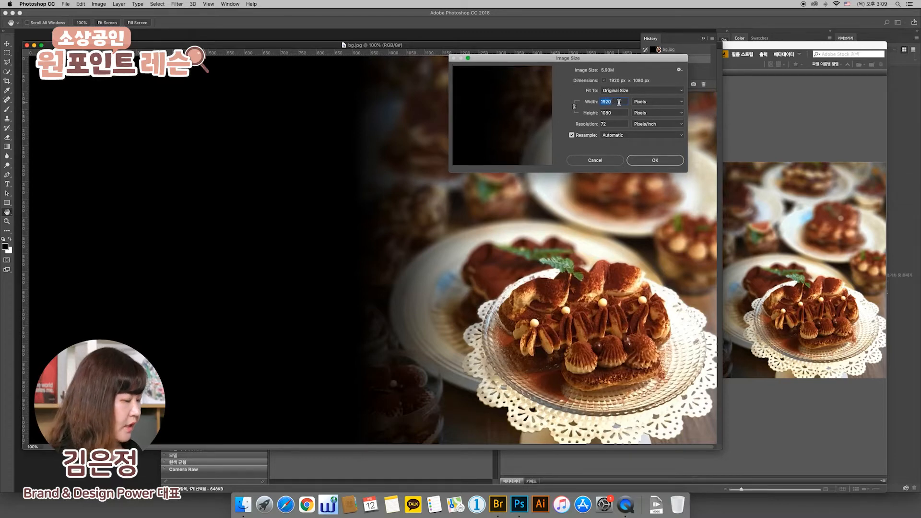
pyautogui.write('800')
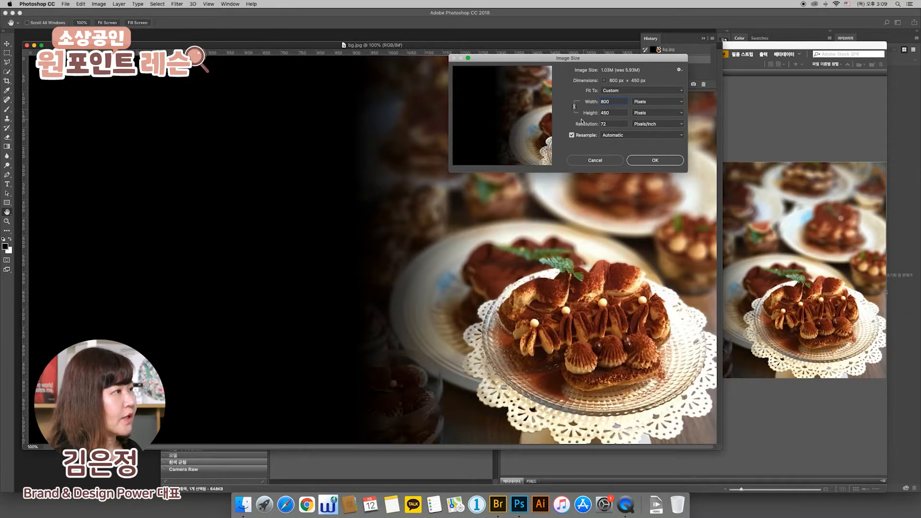
pyautogui.click(651, 164)
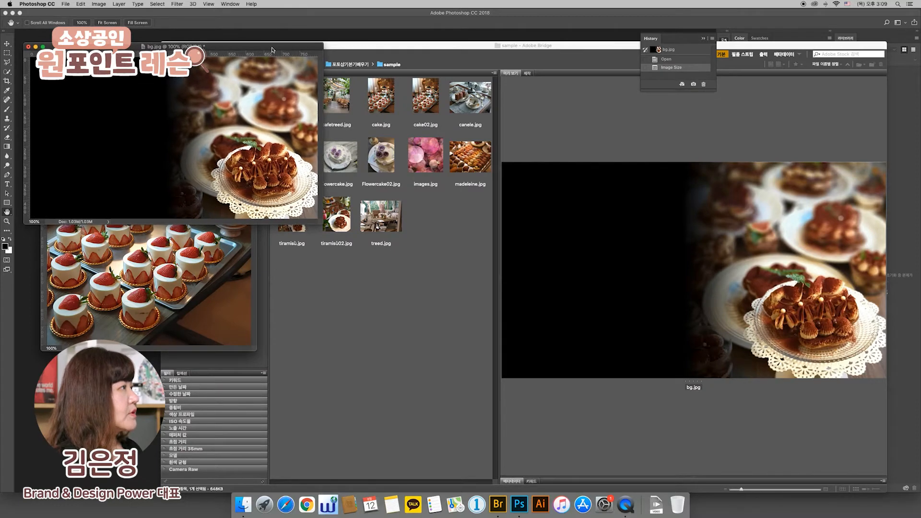
pyautogui.click(360, 38)
pyautogui.moveTo(246, 52); pyautogui.dragTo(503, 62)
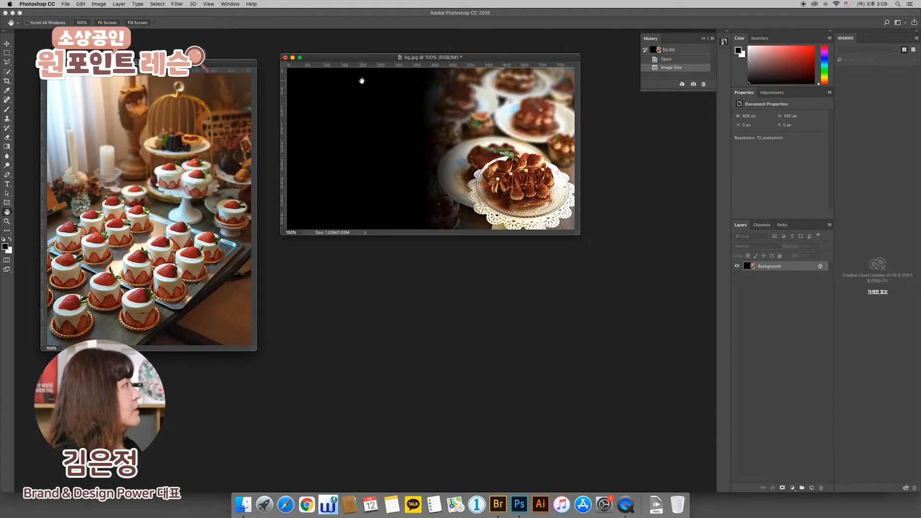
# Start a new document and place its setup dialog below the bg.jpg image
pyautogui.click(66, 5)
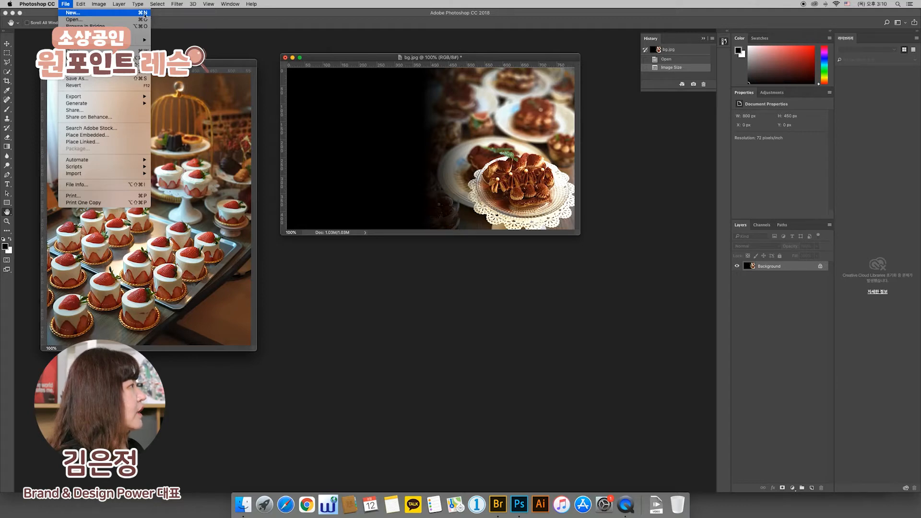
pyautogui.click(68, 15)
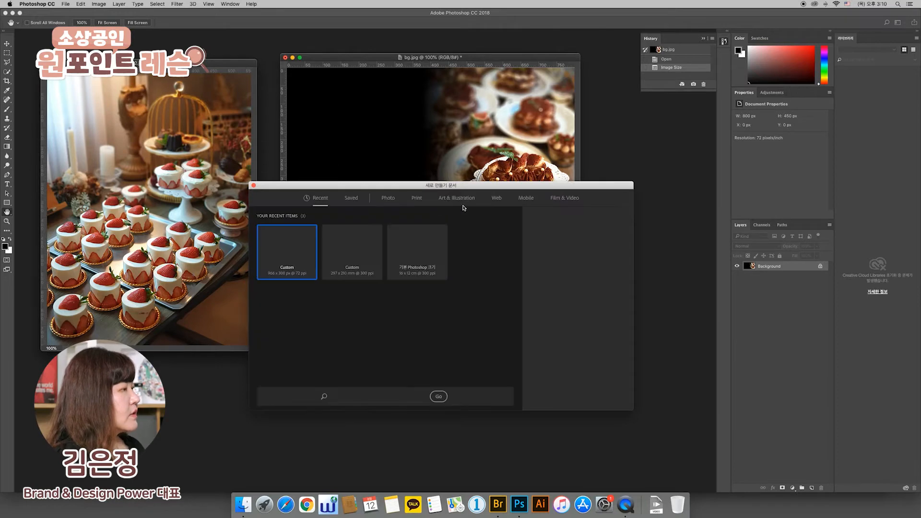
pyautogui.moveTo(465, 188); pyautogui.dragTo(483, 249)
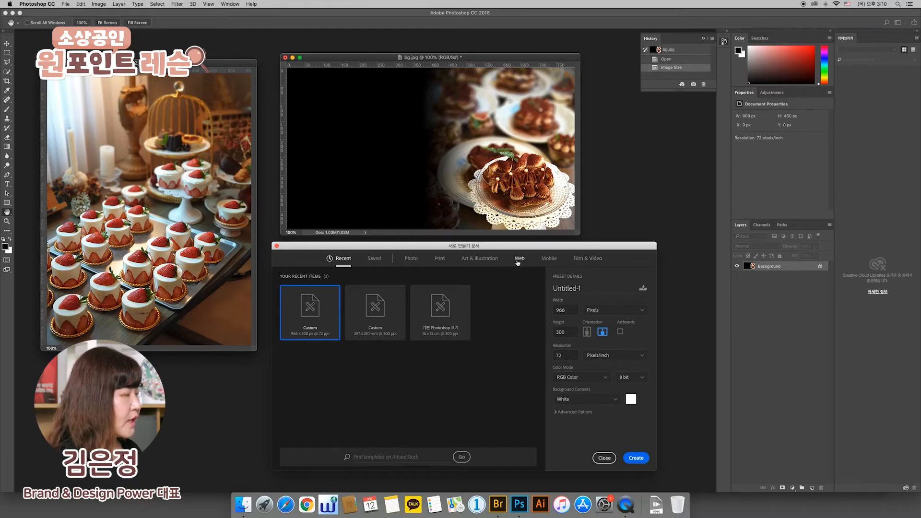
# Look at the Photo document presets and try the A4 print preset with a resolution of 300 pixels/inch
pyautogui.click(410, 261)
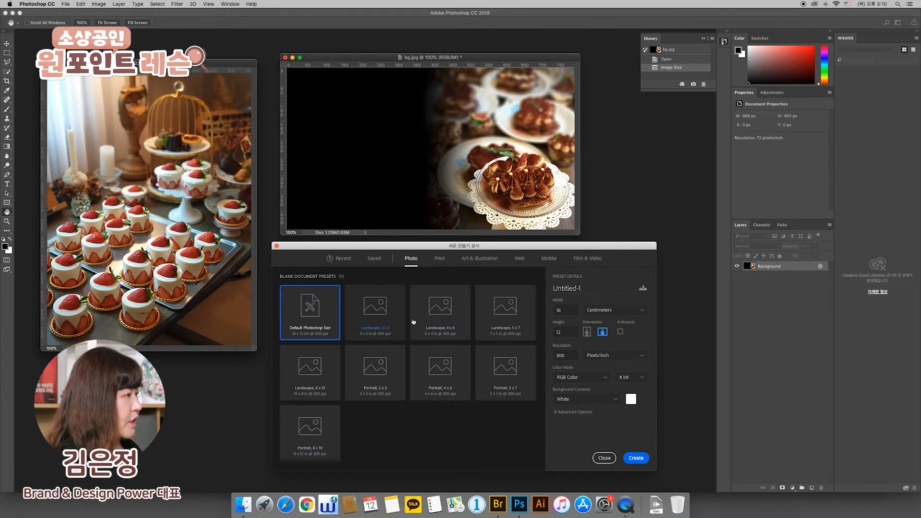
pyautogui.click(440, 260)
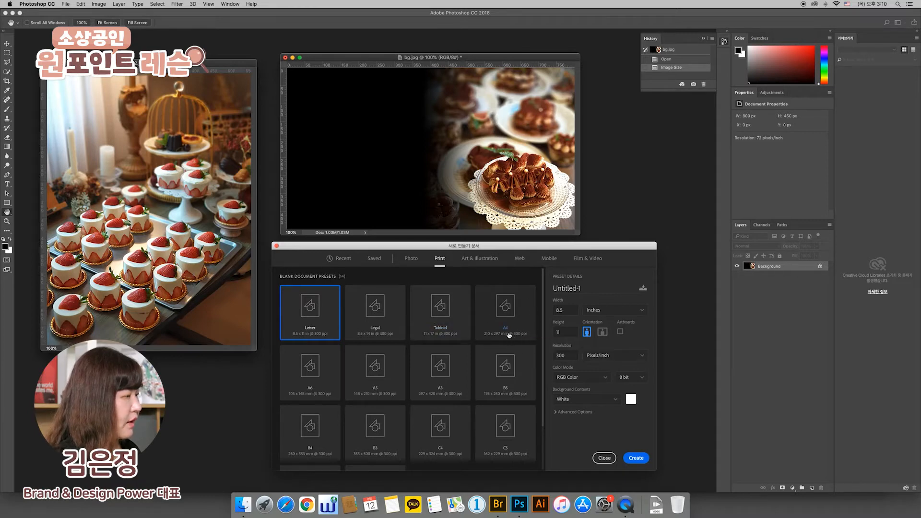
pyautogui.click(506, 315)
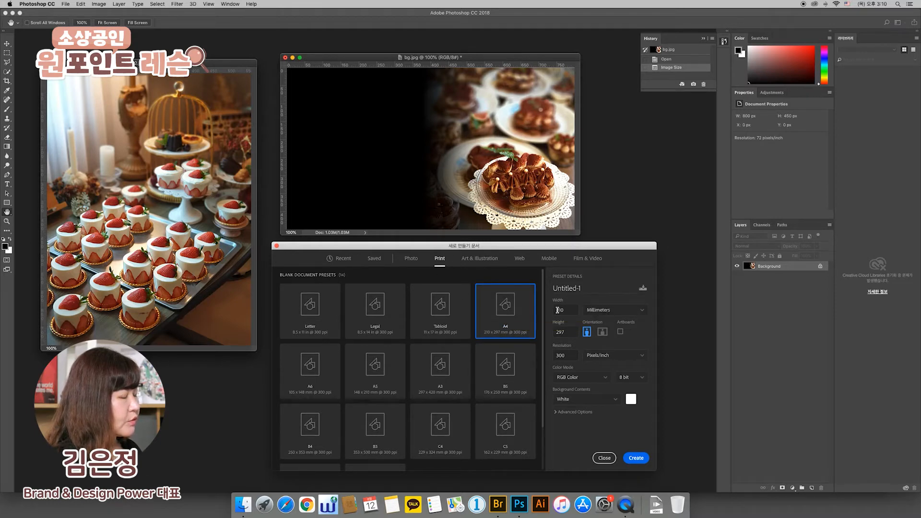
pyautogui.click(553, 355)
pyautogui.scroll(-3, 553, 354)
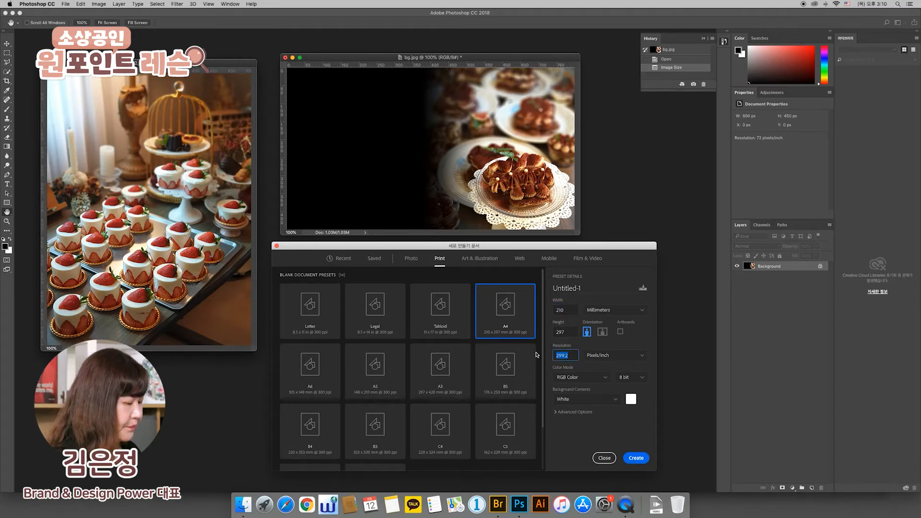
pyautogui.write('300')
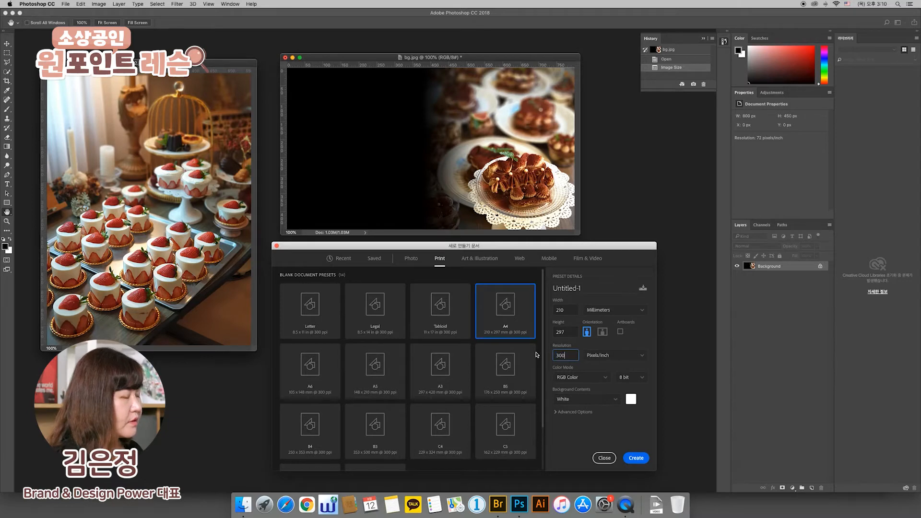
pyautogui.click(567, 310)
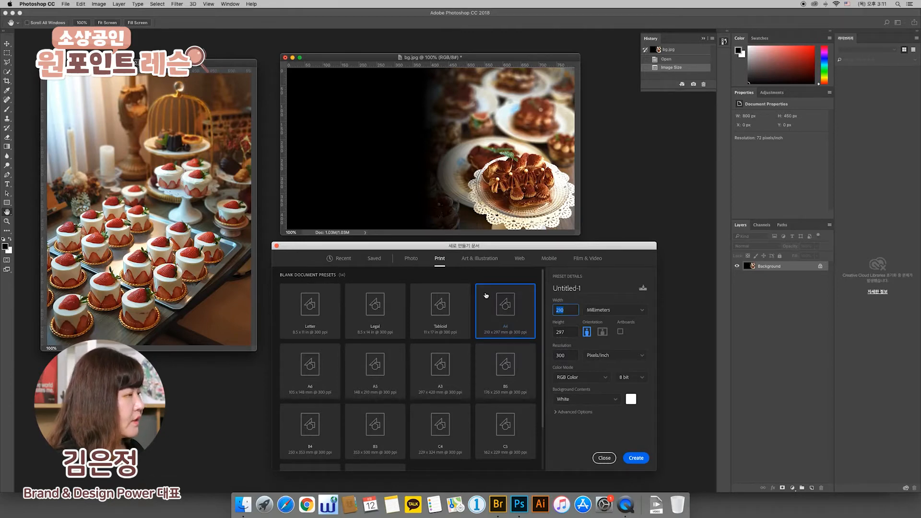
# Look through the Art & Illustration, Web and Mobile presets and try the Android 1080p preset
pyautogui.click(483, 259)
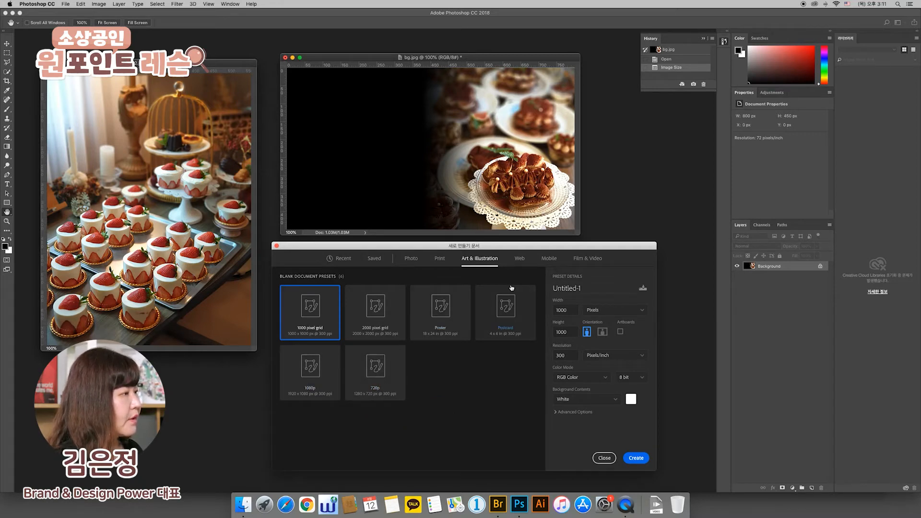
pyautogui.click(522, 263)
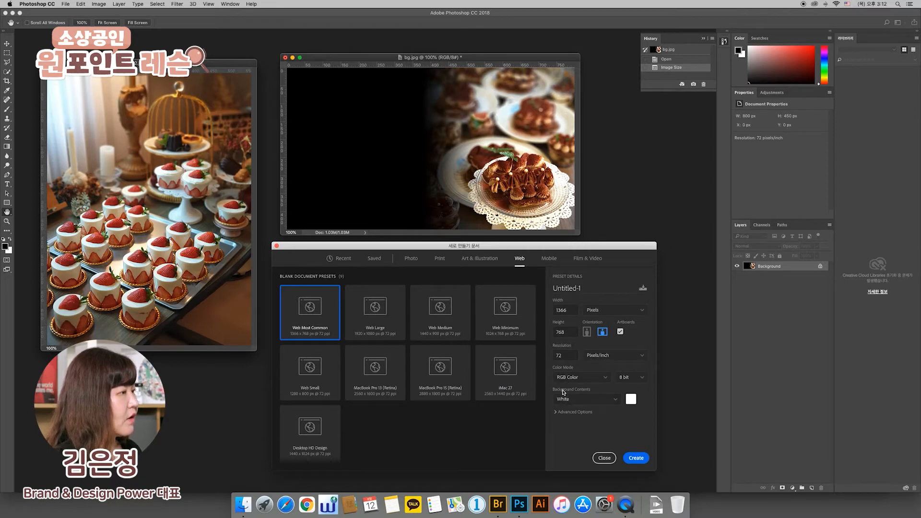
pyautogui.click(550, 259)
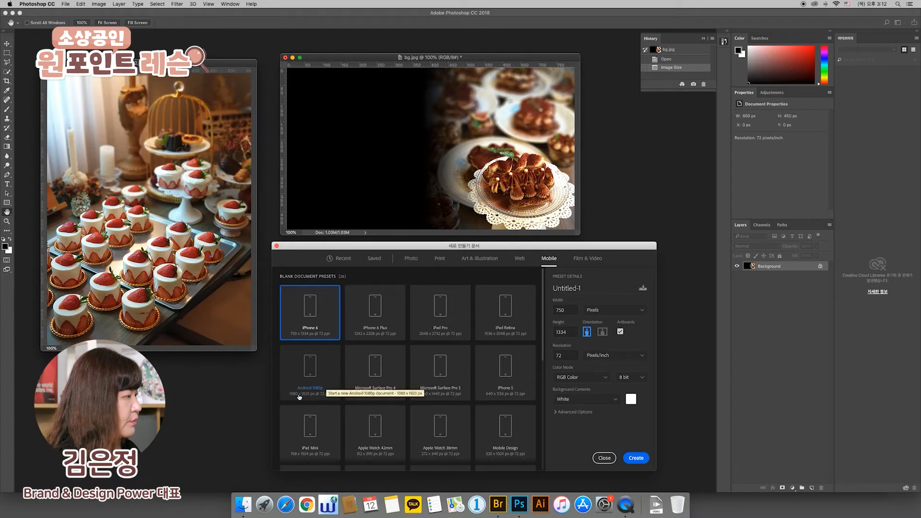
pyautogui.click(308, 374)
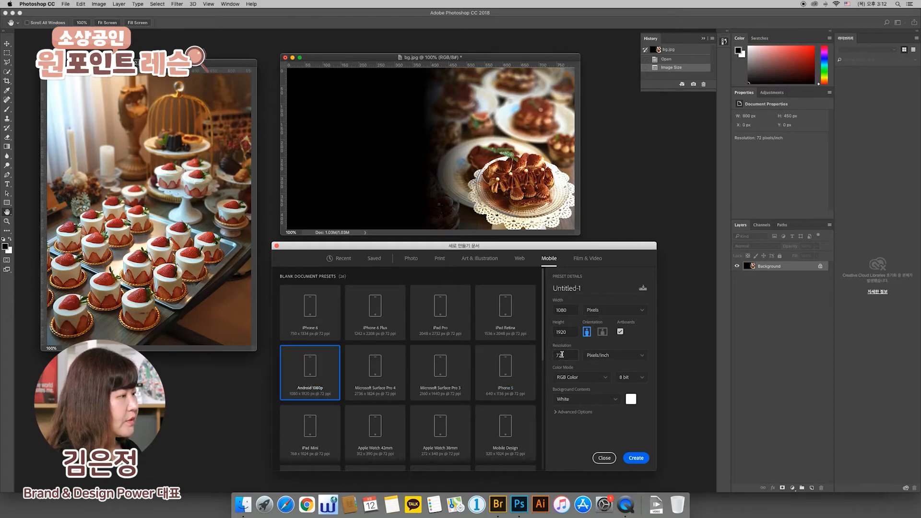
# Create a new document from the Web Most Common preset, 800 pixels wide and 450 pixels high
pyautogui.click(520, 260)
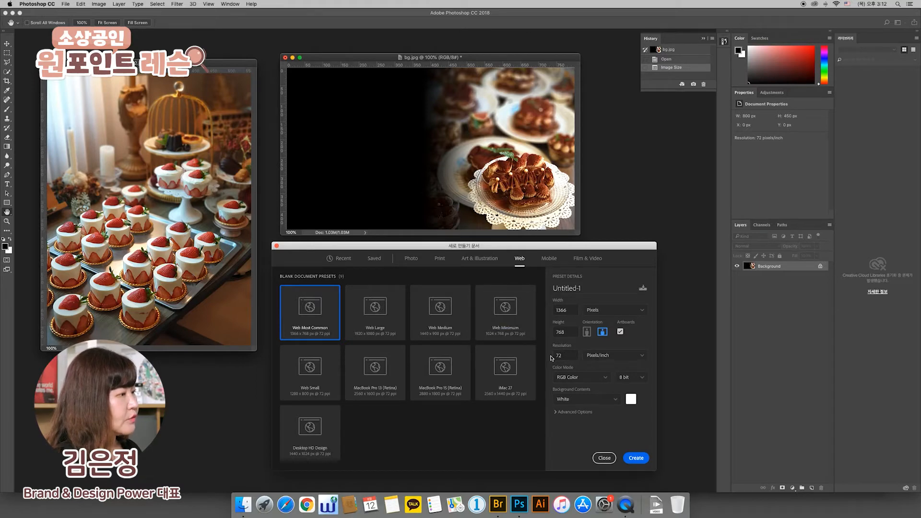
pyautogui.doubleClick(569, 311)
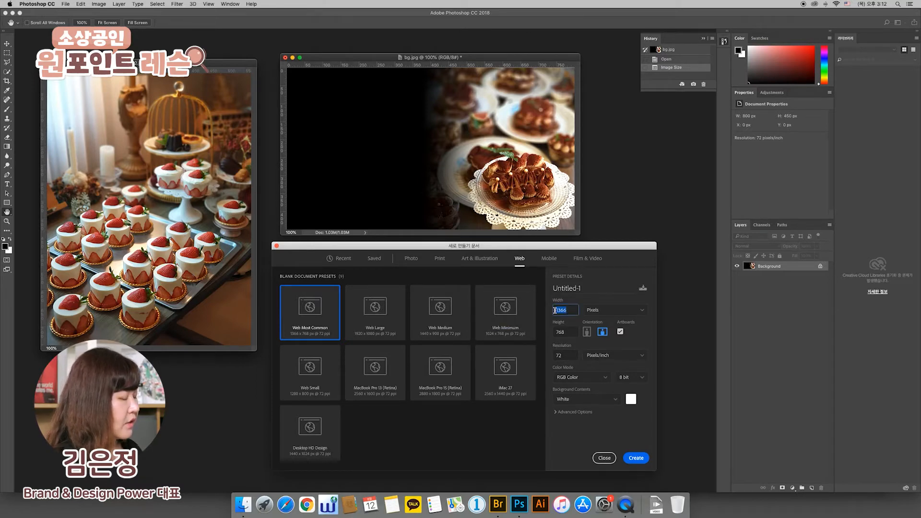
pyautogui.write('800')
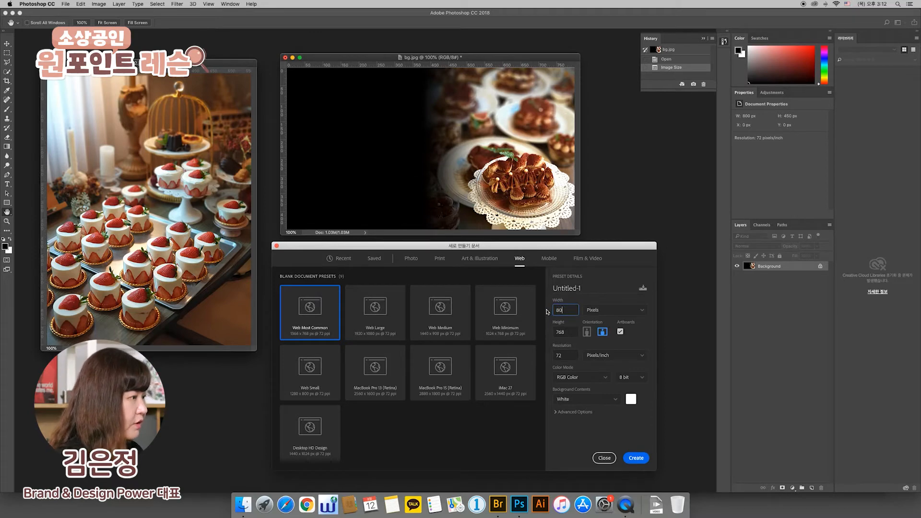
pyautogui.doubleClick(567, 333)
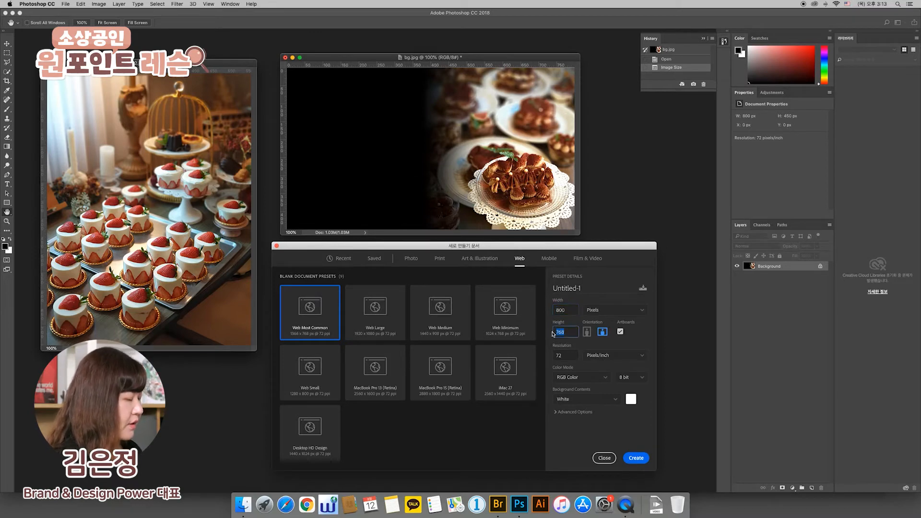
pyautogui.write('450')
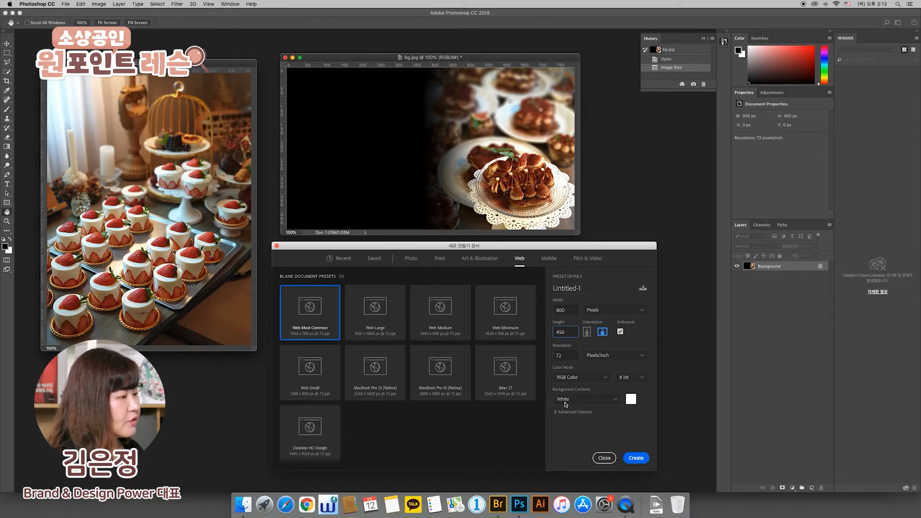
pyautogui.click(637, 459)
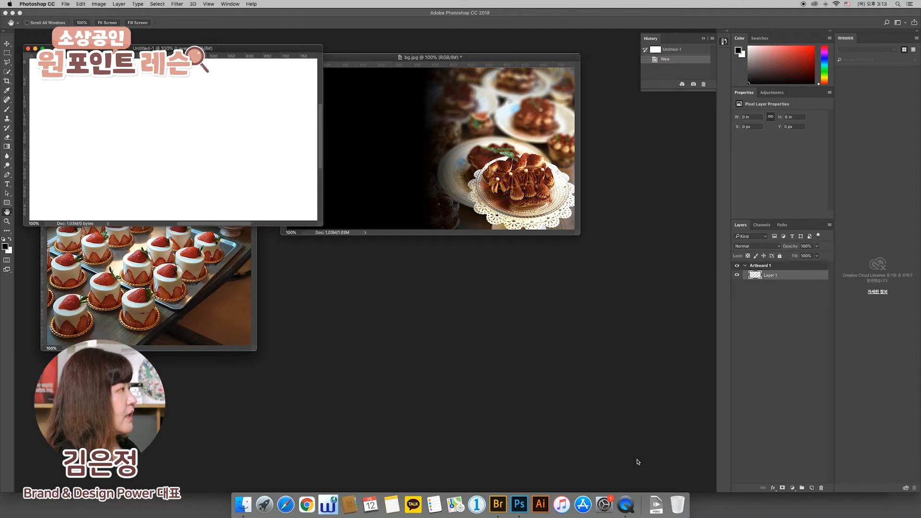
# Place the new blank document's window directly below the bg.jpg image
pyautogui.moveTo(255, 48); pyautogui.dragTo(511, 247)
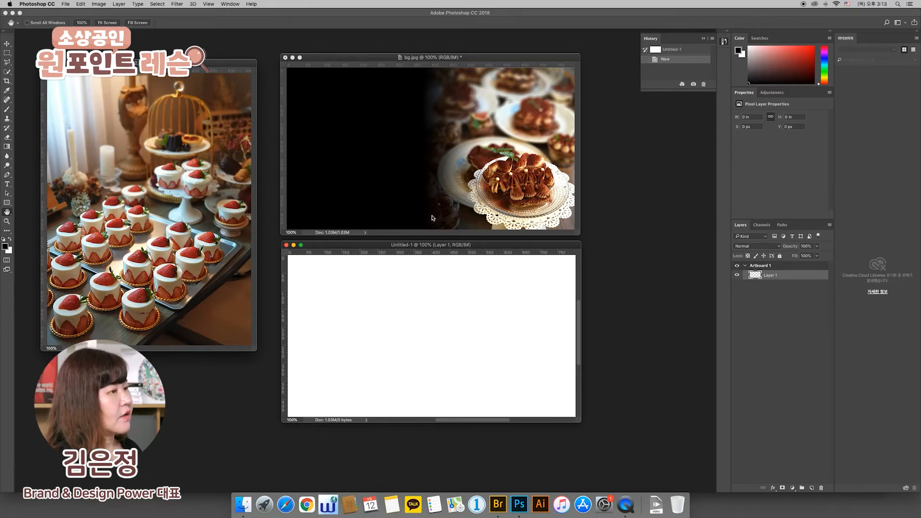
pyautogui.moveTo(481, 248); pyautogui.dragTo(482, 250)
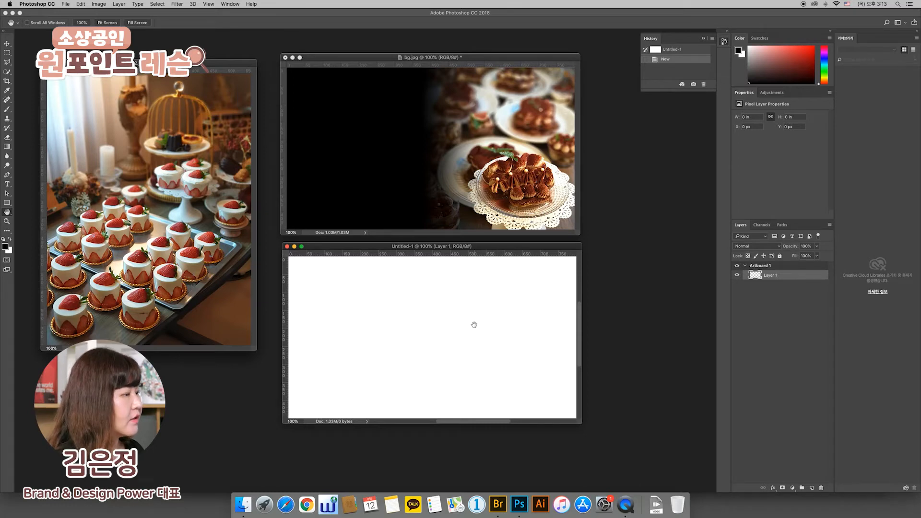
# Switch to Bridge, preview 블로그 상단 이미지.psd in the 포토샵기본기배우기 folder, and return to Photoshop
pyautogui.click(500, 503)
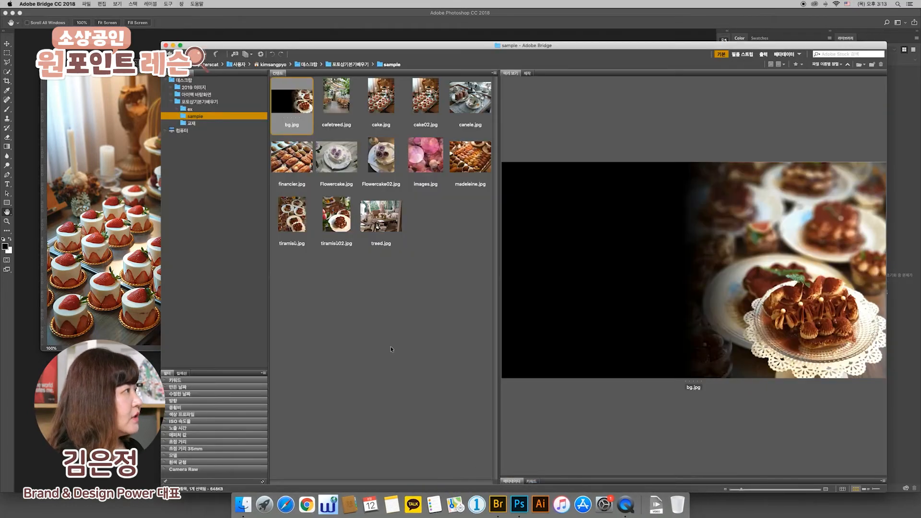
pyautogui.click(357, 64)
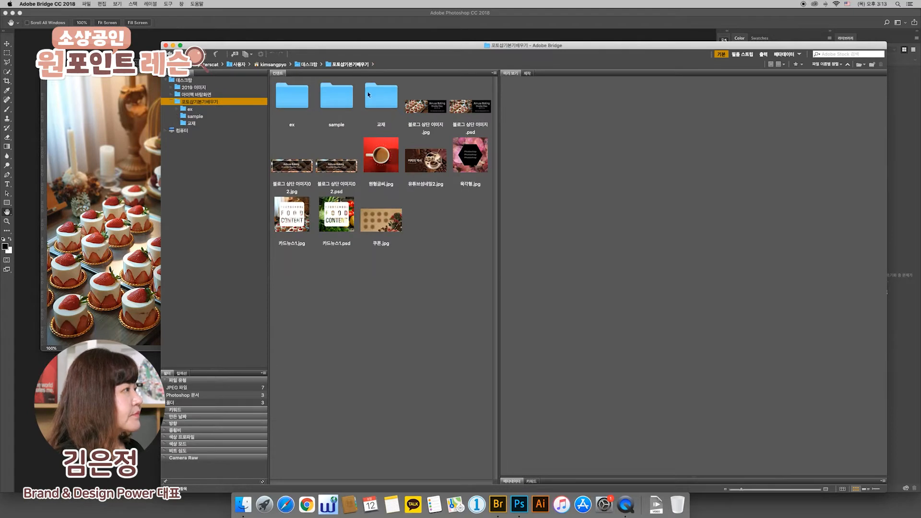
pyautogui.click(460, 108)
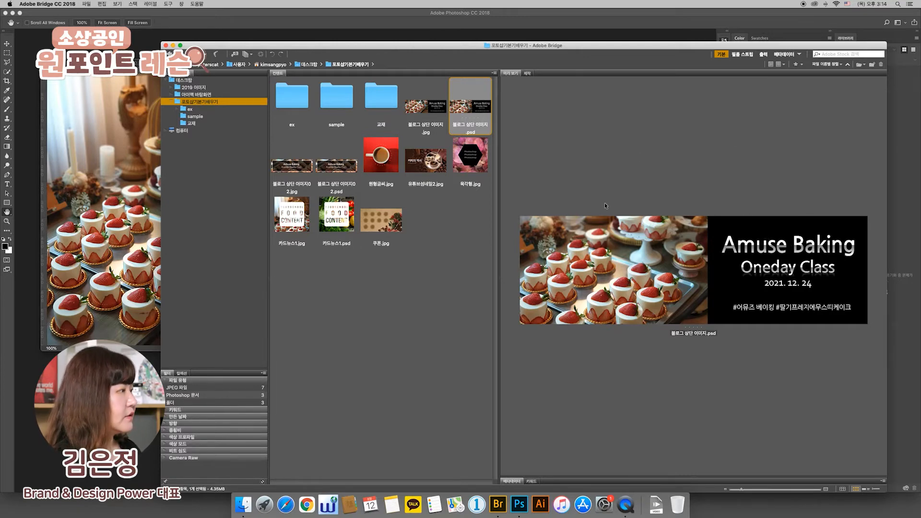
pyautogui.click(519, 504)
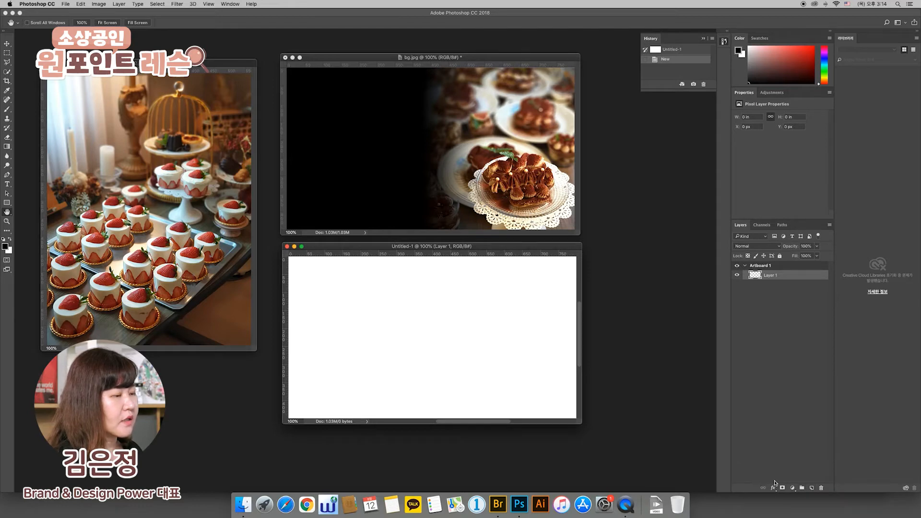
# Add a new layer above Layer 1 in the blank document and activate the Paint Bucket tool
pyautogui.click(811, 487)
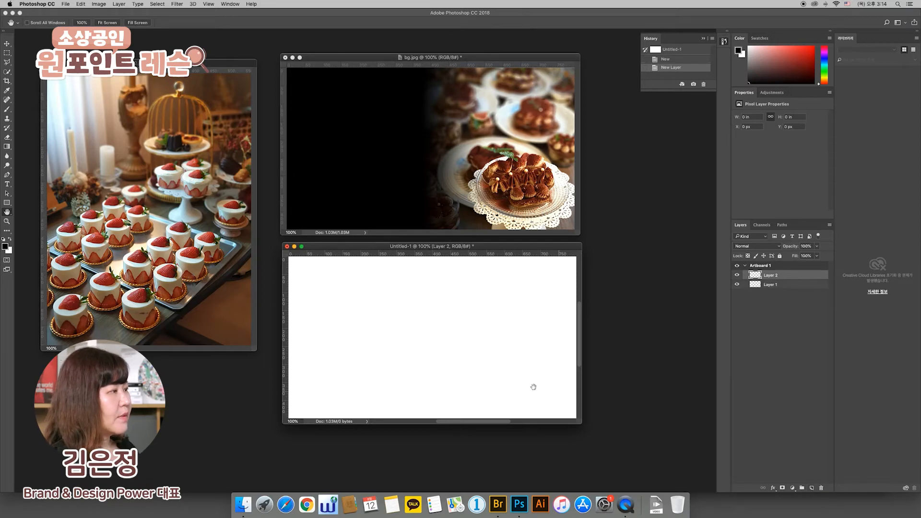
pyautogui.moveTo(512, 249); pyautogui.dragTo(531, 253)
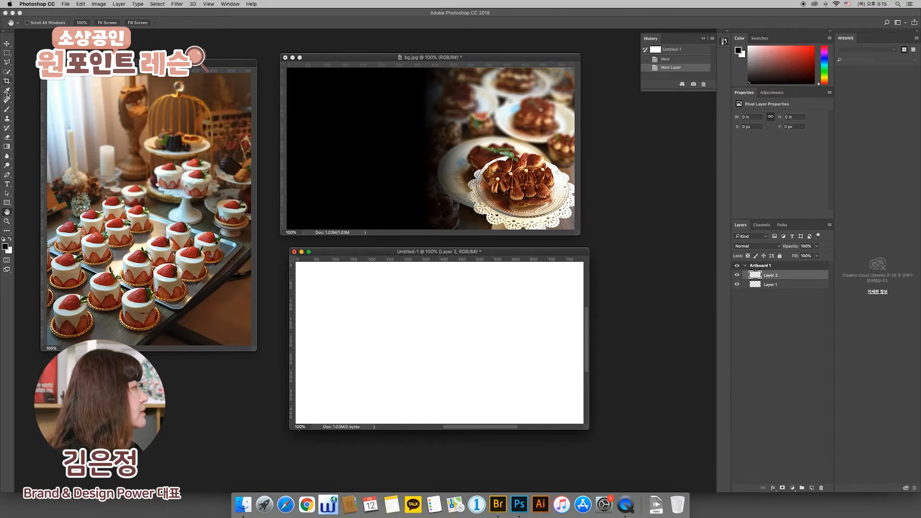
pyautogui.click(9, 150)
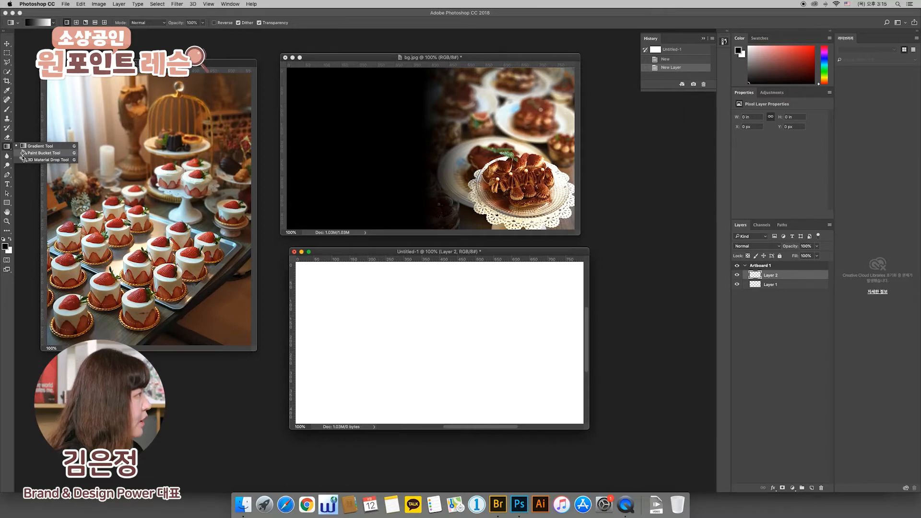
pyautogui.click(43, 152)
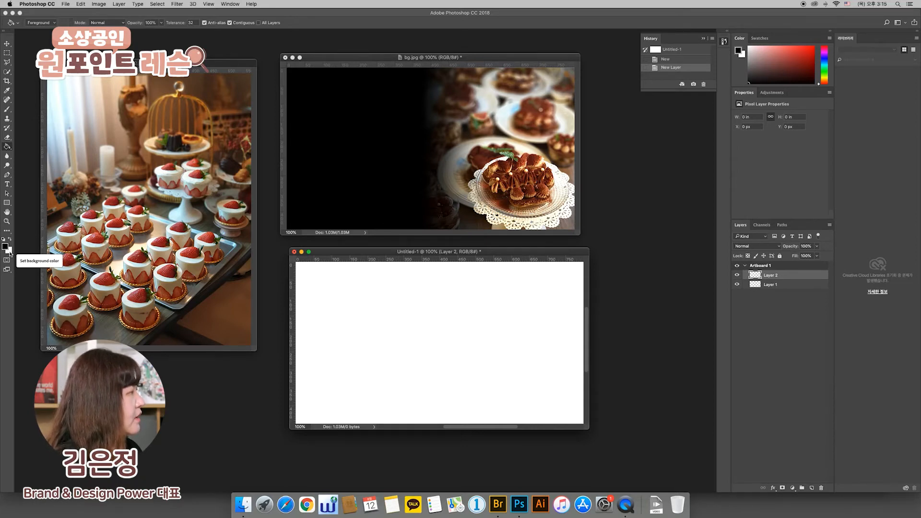
# Try several swatches as the foreground color, going through orange tones and ending with light yellow
pyautogui.click(760, 38)
pyautogui.click(781, 64)
pyautogui.click(774, 64)
pyautogui.click(782, 71)
pyautogui.click(783, 70)
pyautogui.click(779, 76)
pyautogui.click(773, 77)
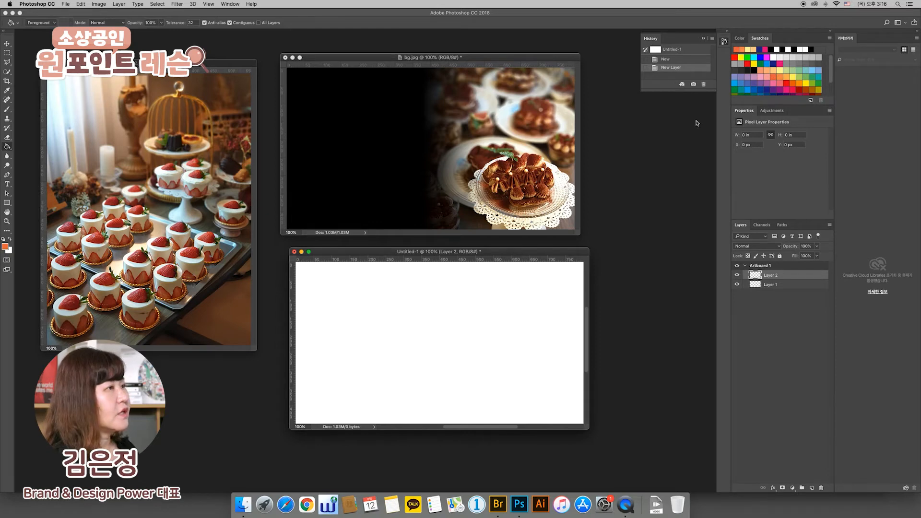
pyautogui.click(762, 73)
pyautogui.click(789, 74)
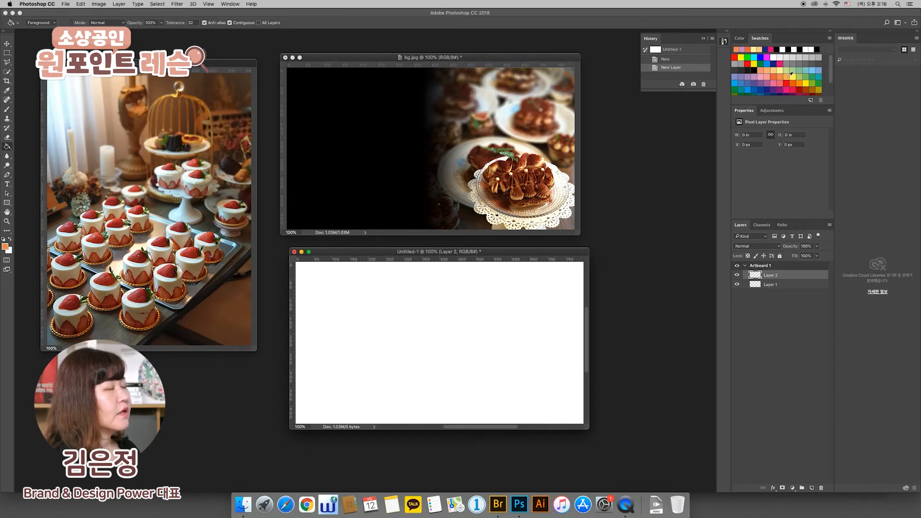
pyautogui.click(794, 75)
pyautogui.click(787, 77)
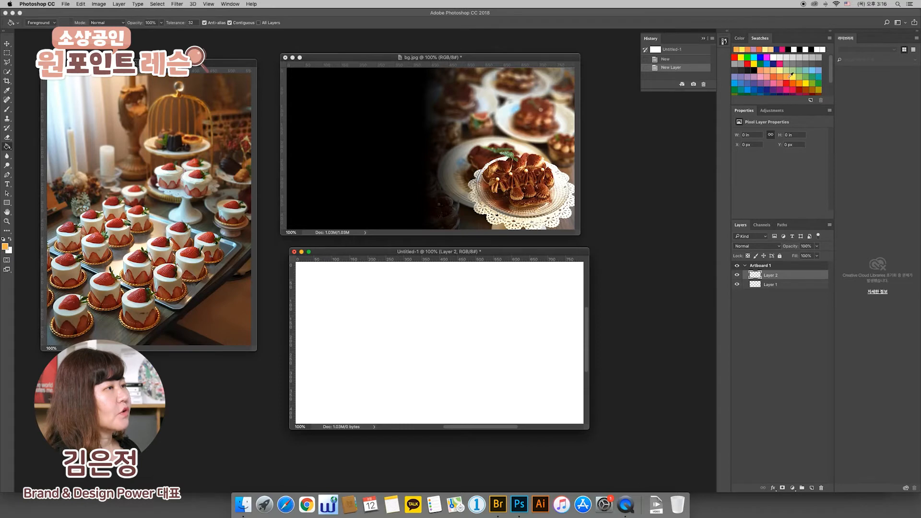
pyautogui.click(797, 72)
pyautogui.click(792, 76)
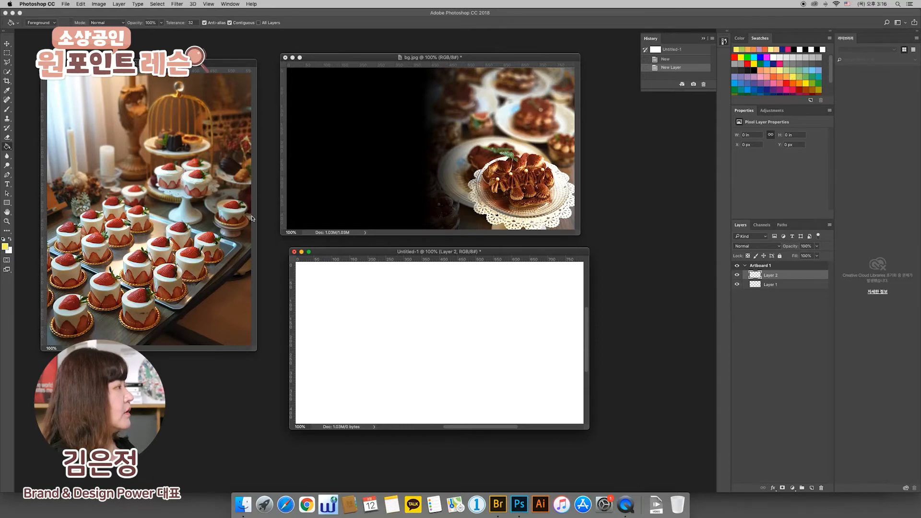
# Try darker and duller shades of the yellow hue in the foreground Color Picker, ending with 787549
pyautogui.click(6, 247)
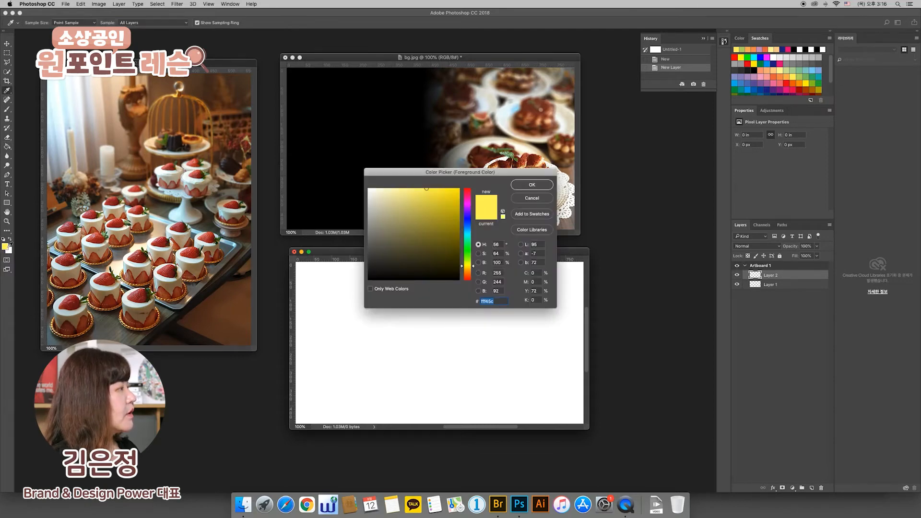
pyautogui.moveTo(427, 173); pyautogui.dragTo(417, 174)
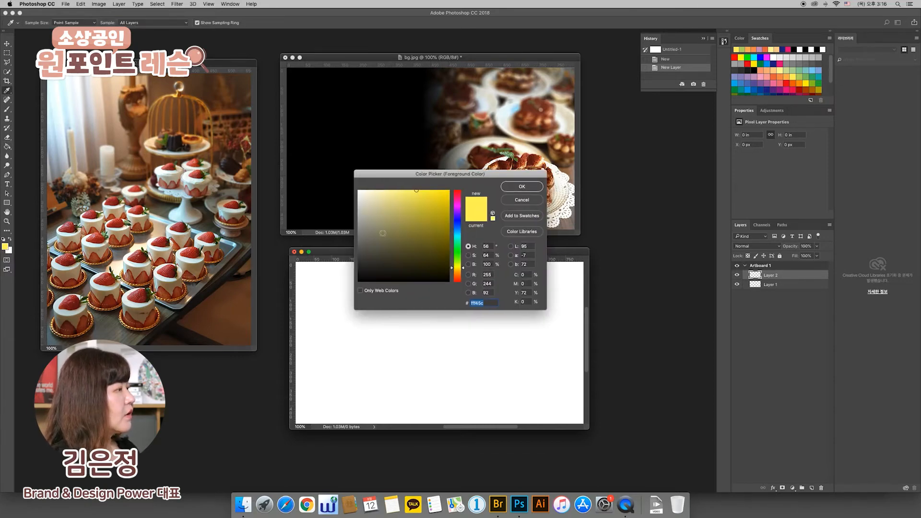
pyautogui.click(437, 227)
pyautogui.click(437, 247)
pyautogui.click(408, 248)
pyautogui.click(410, 228)
pyautogui.click(393, 220)
pyautogui.click(415, 208)
pyautogui.click(424, 230)
pyautogui.click(404, 228)
pyautogui.click(393, 239)
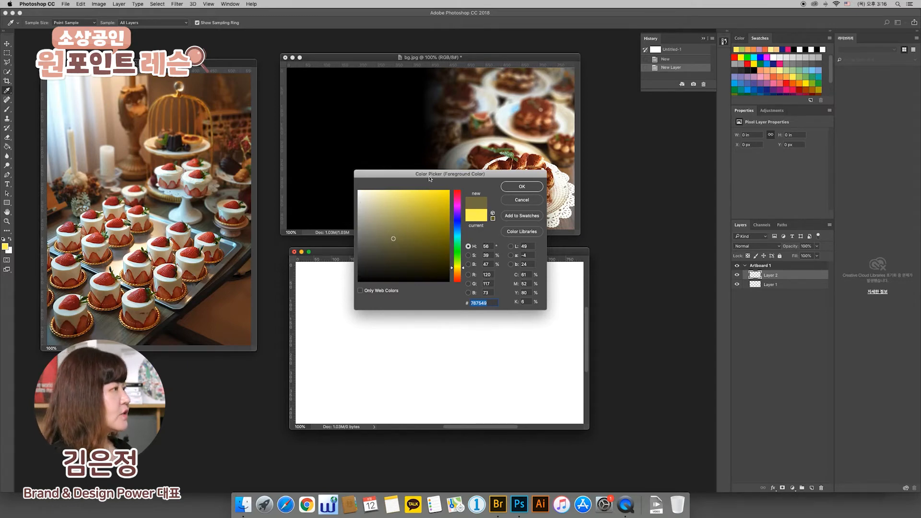
# Compare pure black and pure white in the Color Picker and set the foreground color to black, 000000
pyautogui.moveTo(428, 176); pyautogui.dragTo(432, 171)
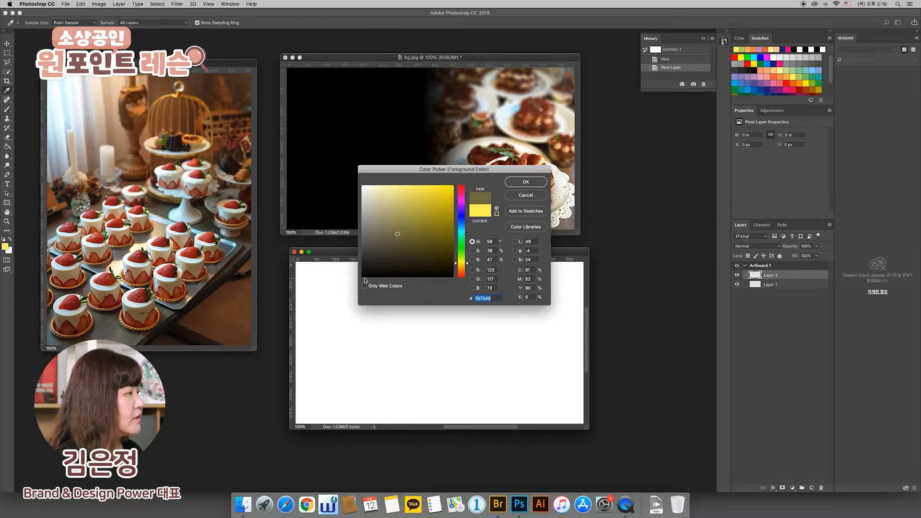
pyautogui.click(364, 276)
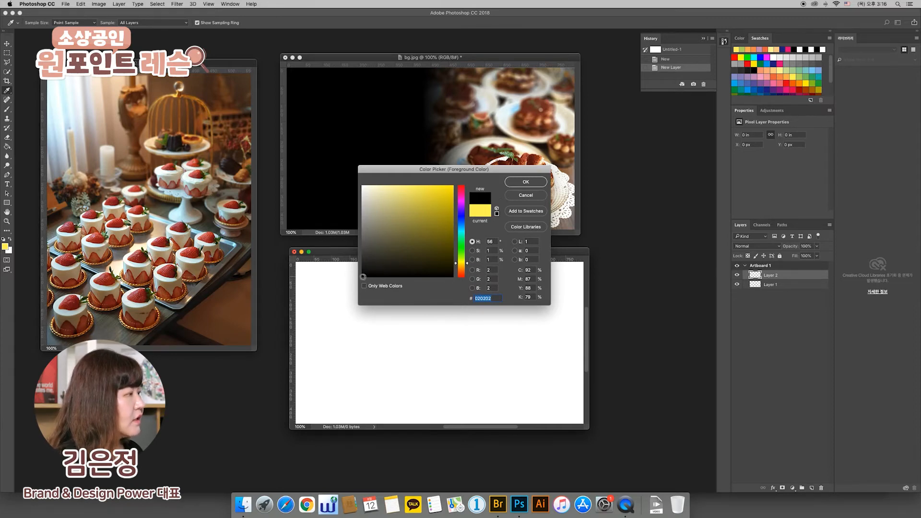
pyautogui.click(363, 276)
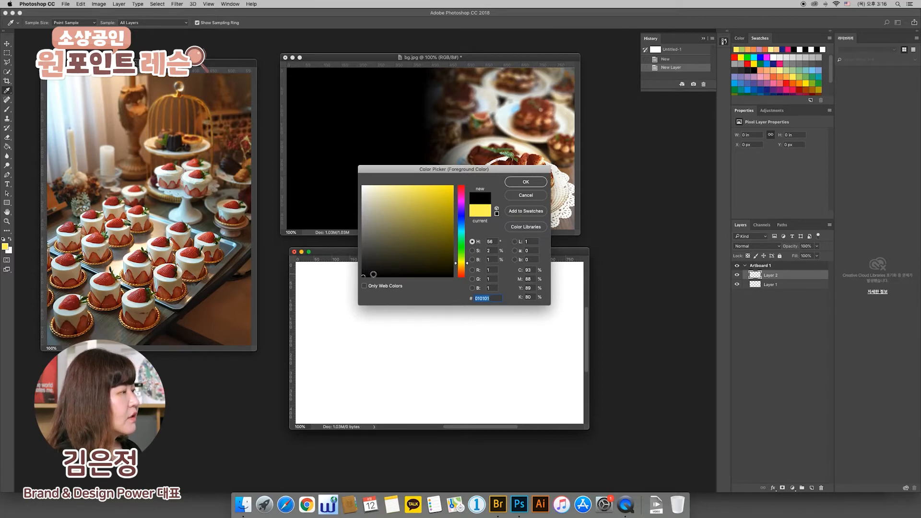
pyautogui.click(391, 253)
pyautogui.moveTo(391, 253); pyautogui.dragTo(363, 276)
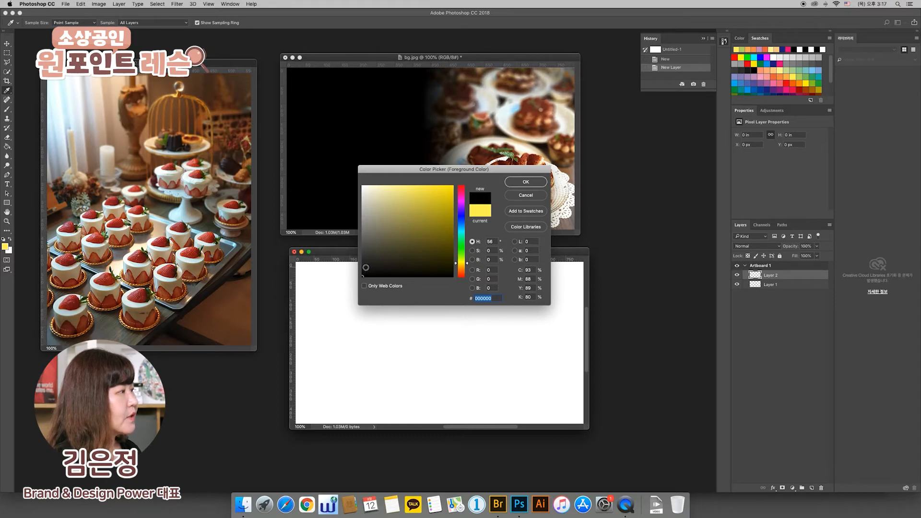
pyautogui.click(364, 186)
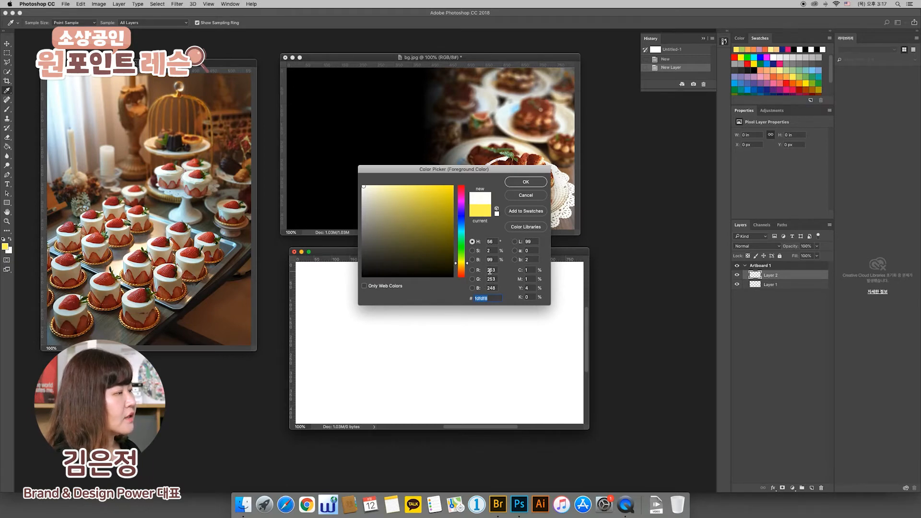
pyautogui.moveTo(365, 191); pyautogui.dragTo(352, 179)
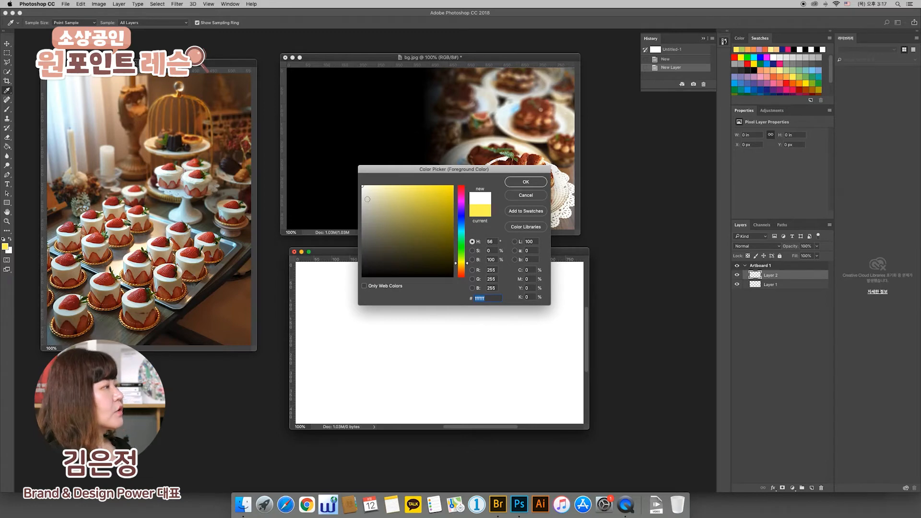
pyautogui.click(363, 183)
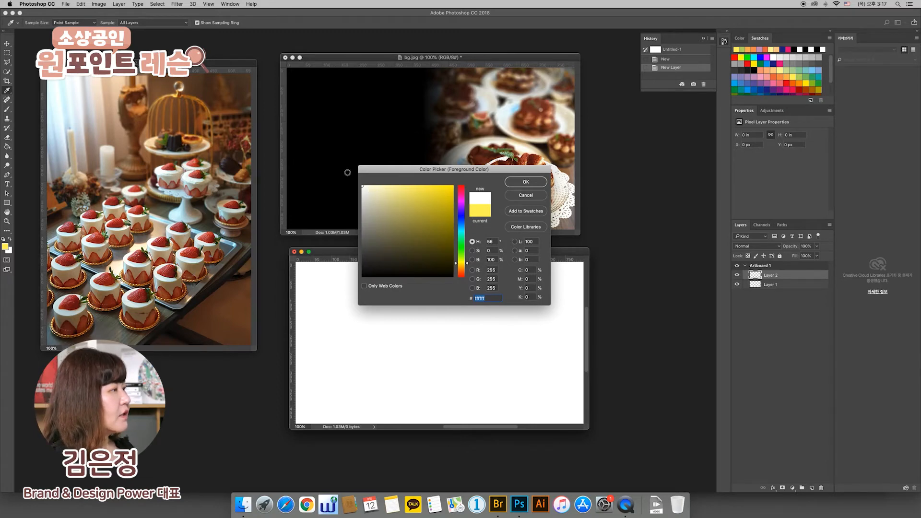
pyautogui.moveTo(364, 274); pyautogui.dragTo(358, 284)
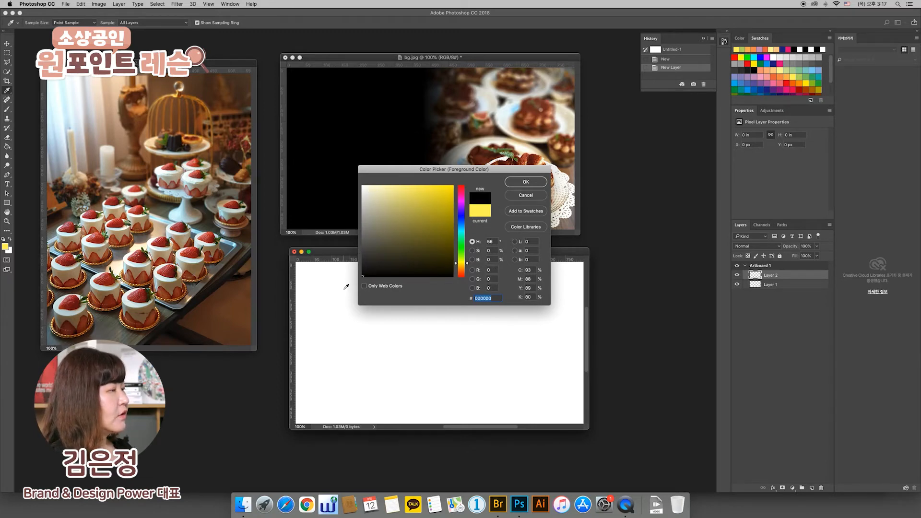
pyautogui.click(524, 182)
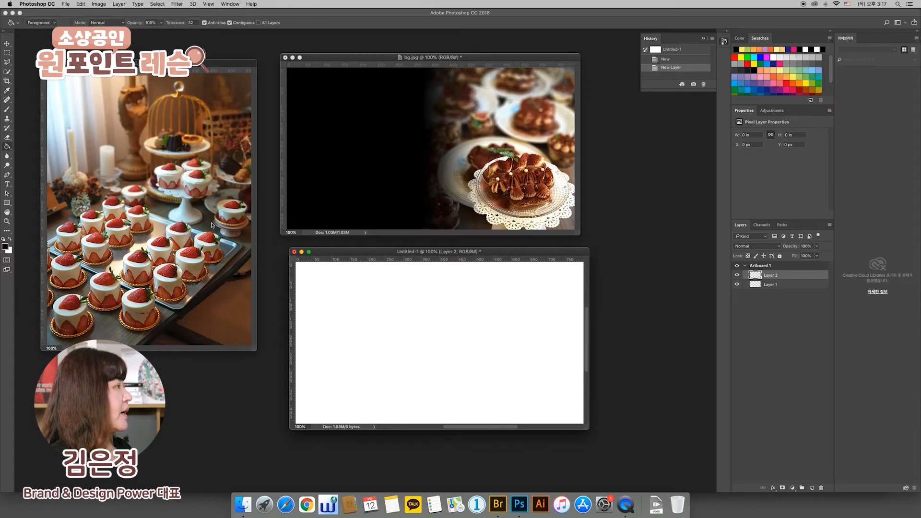
# Change the foreground color to an olive yellow and reset the colors to the default black and white
pyautogui.click(6, 247)
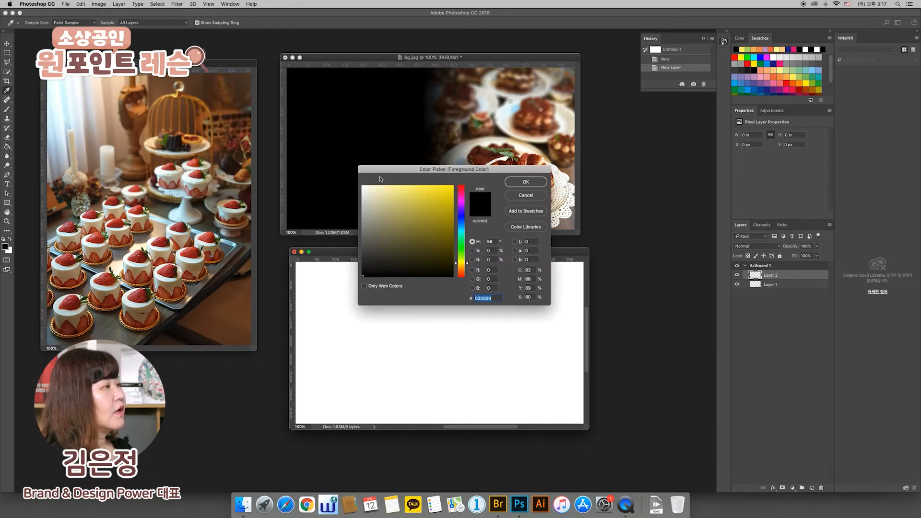
pyautogui.click(432, 206)
pyautogui.click(525, 182)
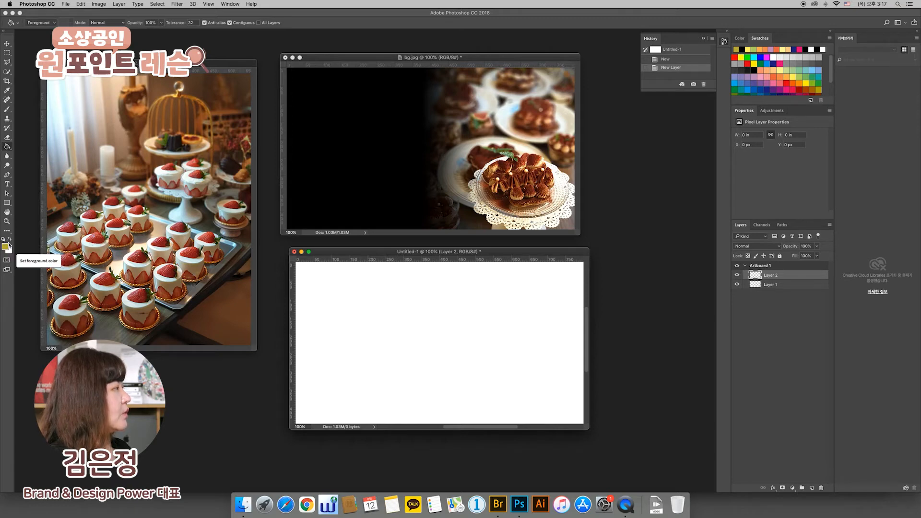
pyautogui.press('d')
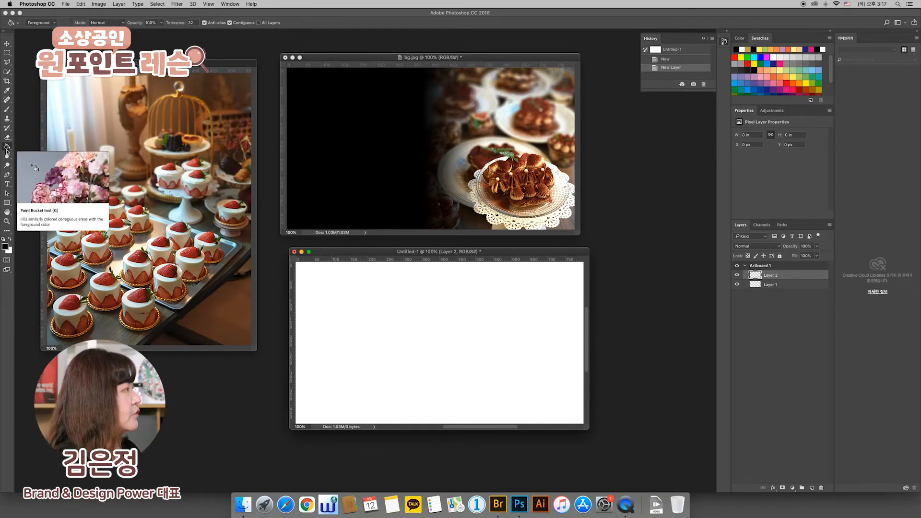
# Fill the blank document's Layer 2 with black using the Paint Bucket, and refill it with a red swatch
pyautogui.click(400, 298)
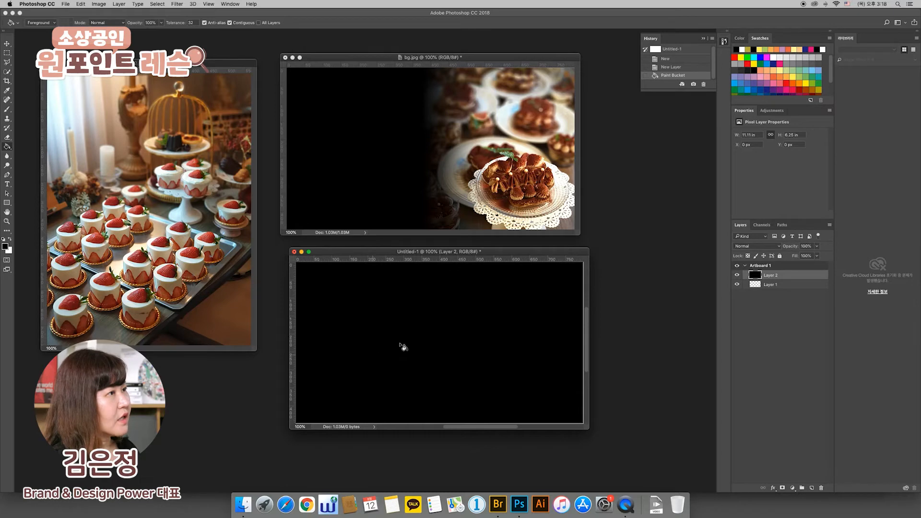
pyautogui.click(791, 81)
pyautogui.click(429, 319)
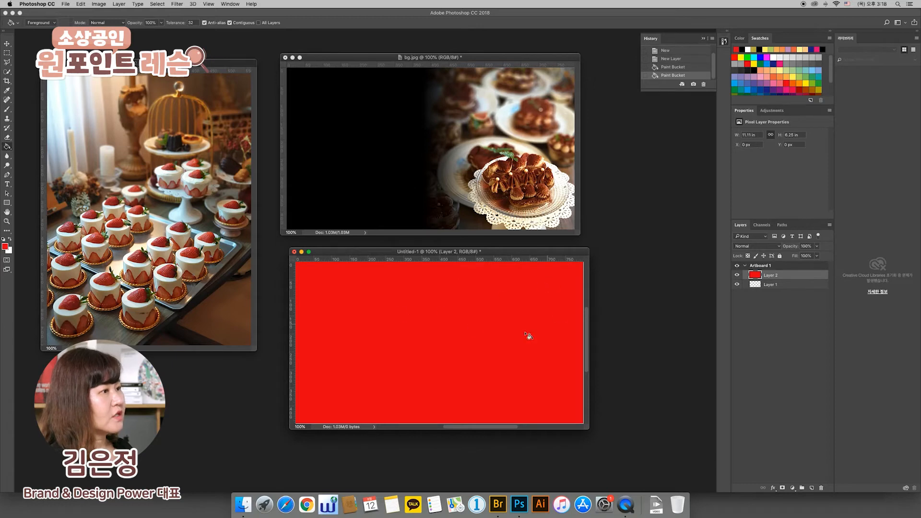
# Refill Layer 2 with a black swatch and with a red swatch using the Paint Bucket, and set the foreground color back to black
pyautogui.click(755, 70)
pyautogui.click(446, 324)
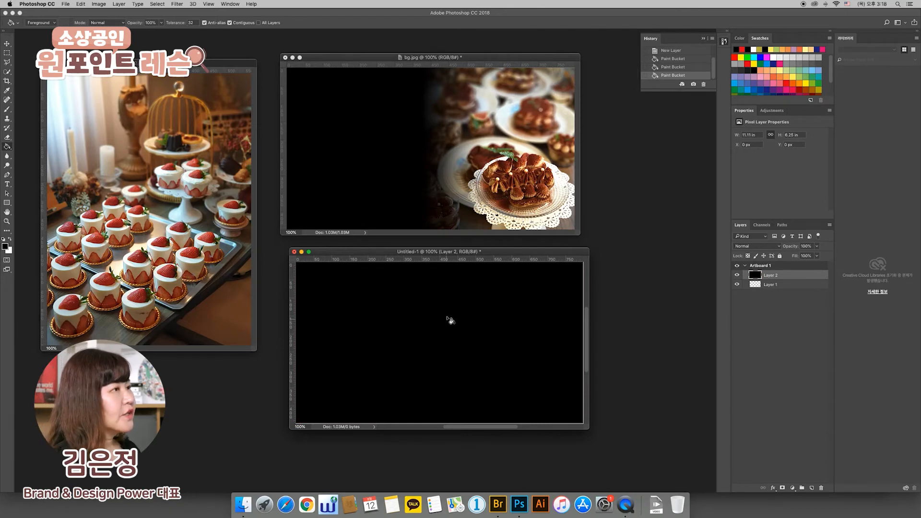
pyautogui.click(778, 84)
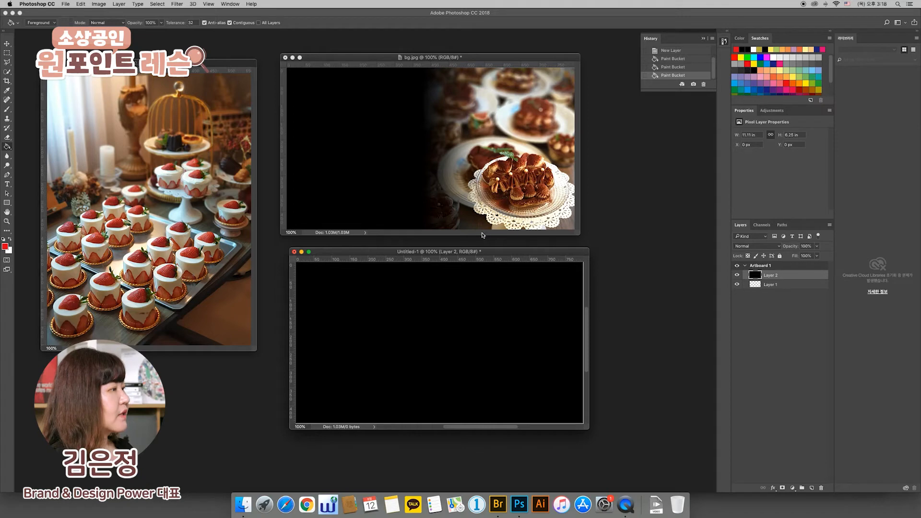
pyautogui.click(451, 311)
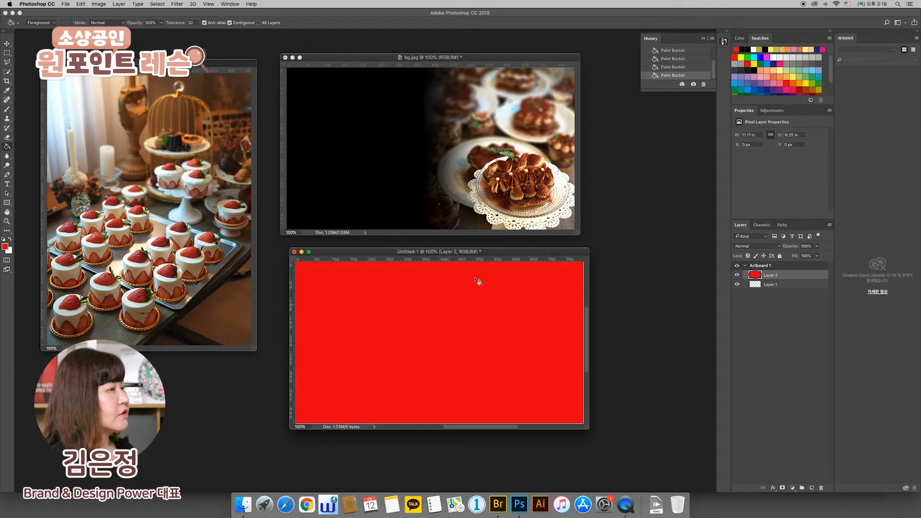
pyautogui.click(754, 71)
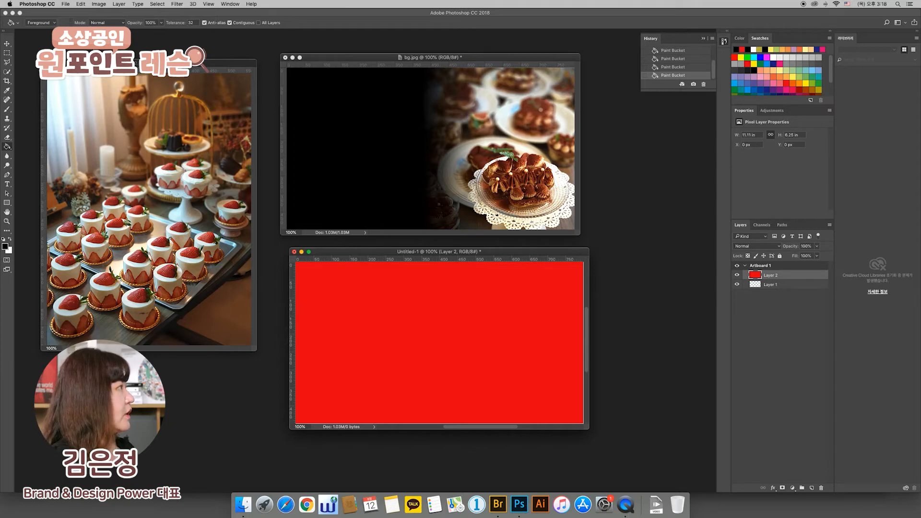
pyautogui.click(81, 4)
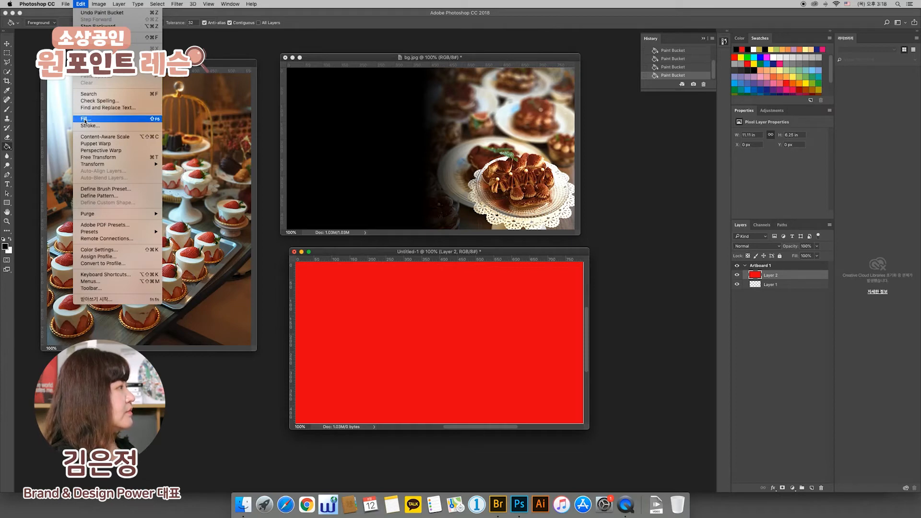
pyautogui.click(85, 120)
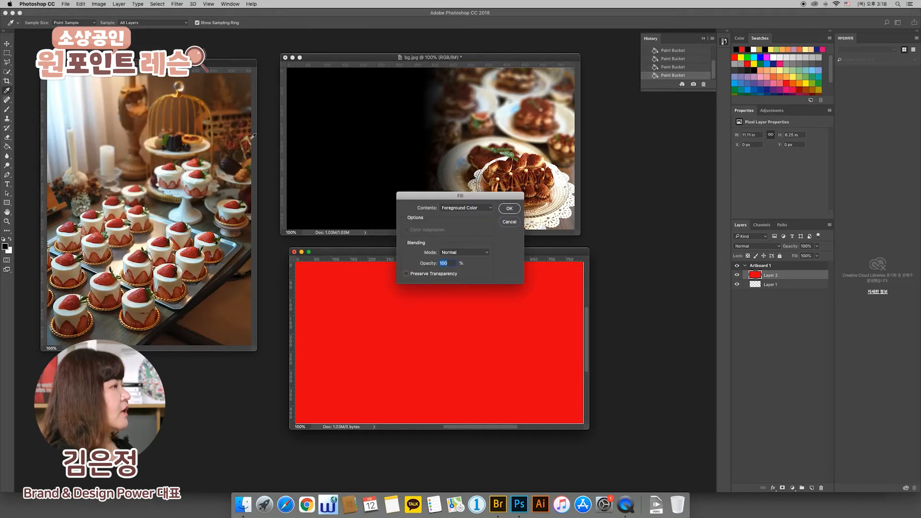
pyautogui.click(458, 209)
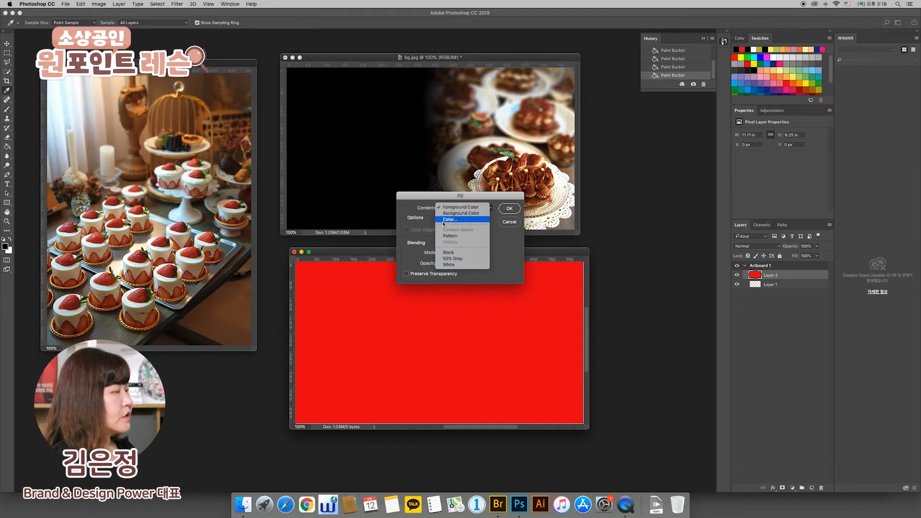
pyautogui.click(510, 224)
pyautogui.click(510, 224)
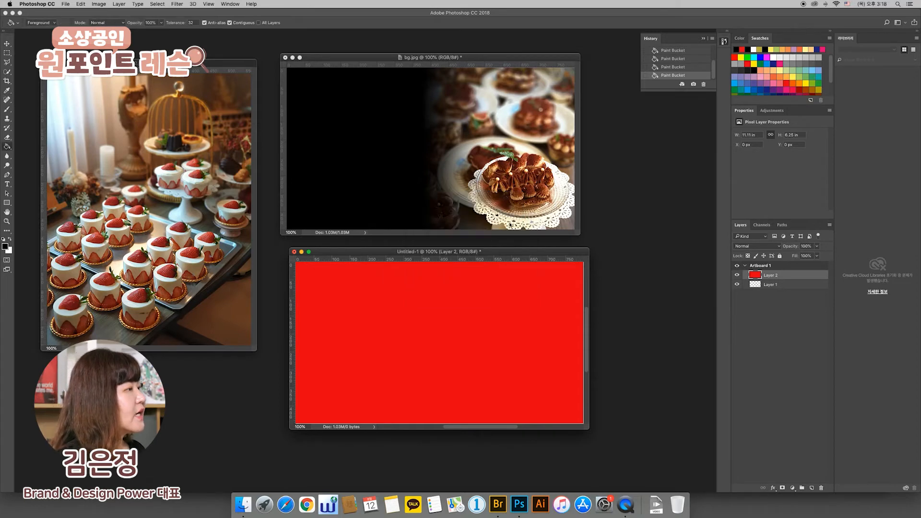
# Fill Layer 2 of the untitled document with the white background color, and refill it with the black foreground color
pyautogui.moveTo(466, 254); pyautogui.dragTo(463, 253)
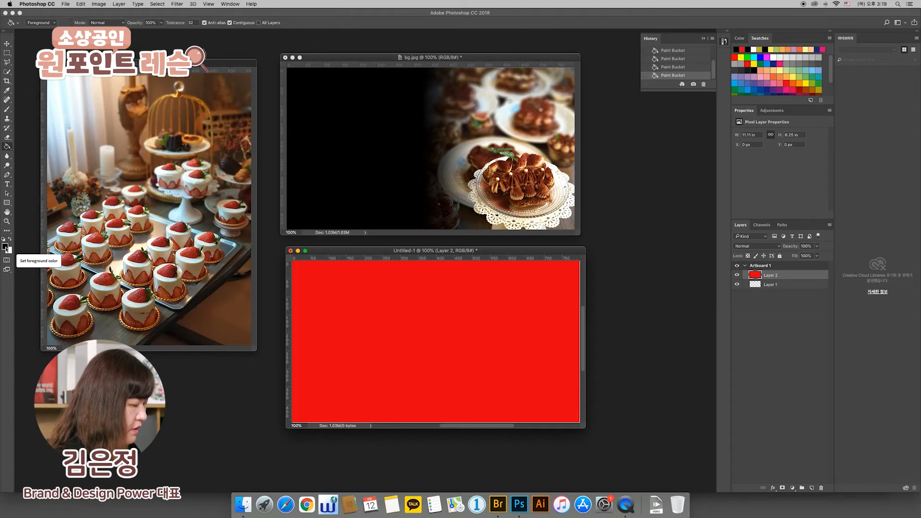
pyautogui.press('super+BackSpace')
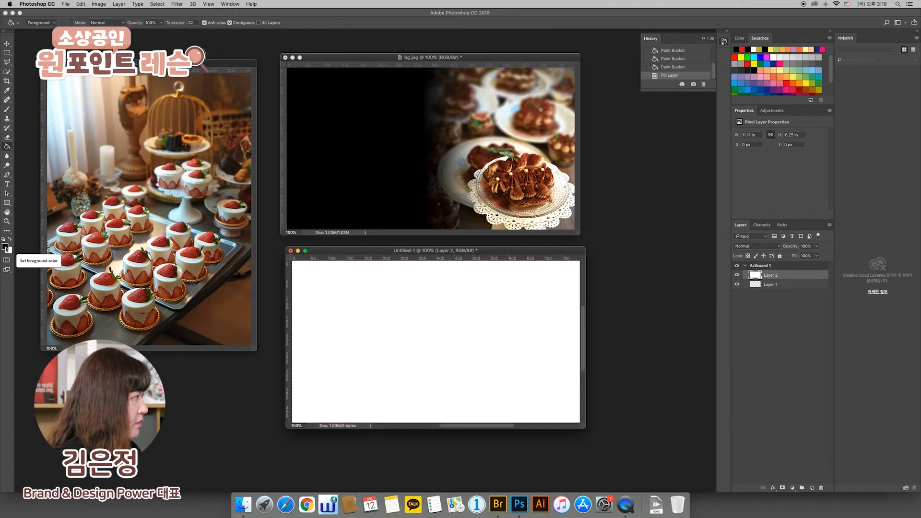
pyautogui.hscroll(1, 7, 249)
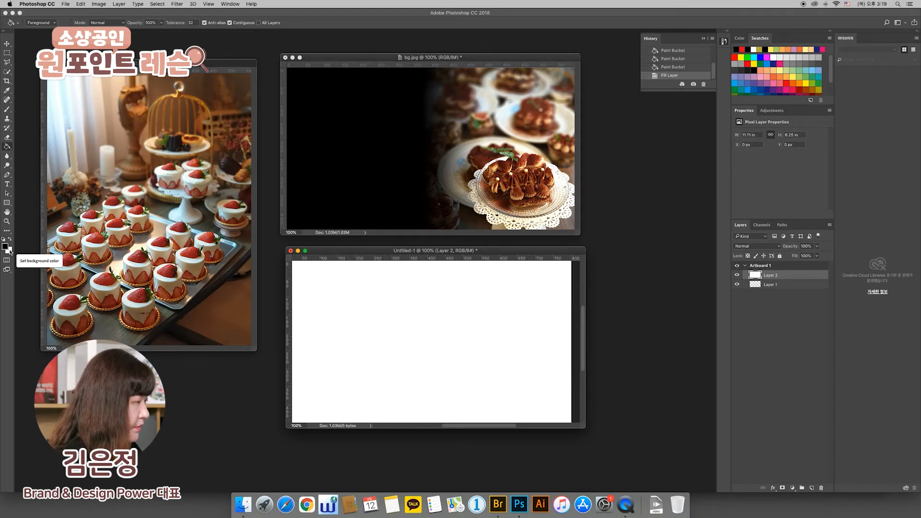
pyautogui.hotkey('alt', 'BackSpace')
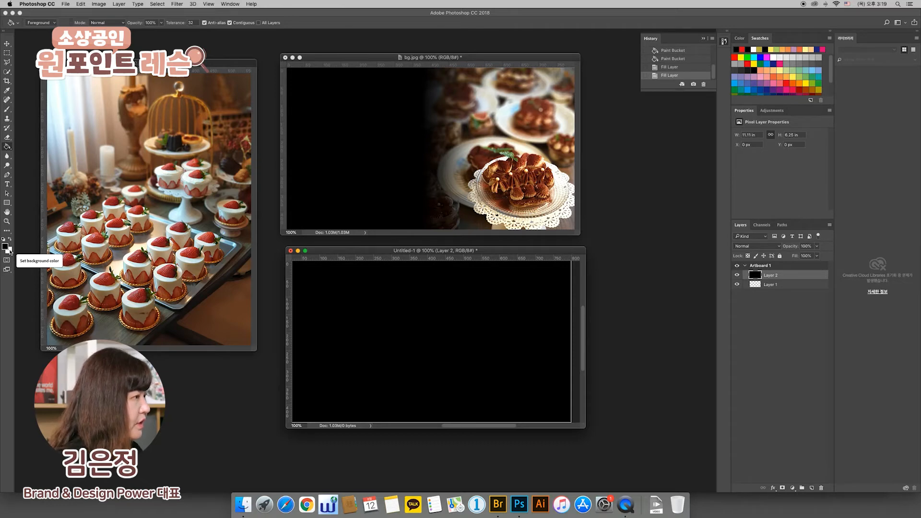
pyautogui.hscroll(2, 9, 252)
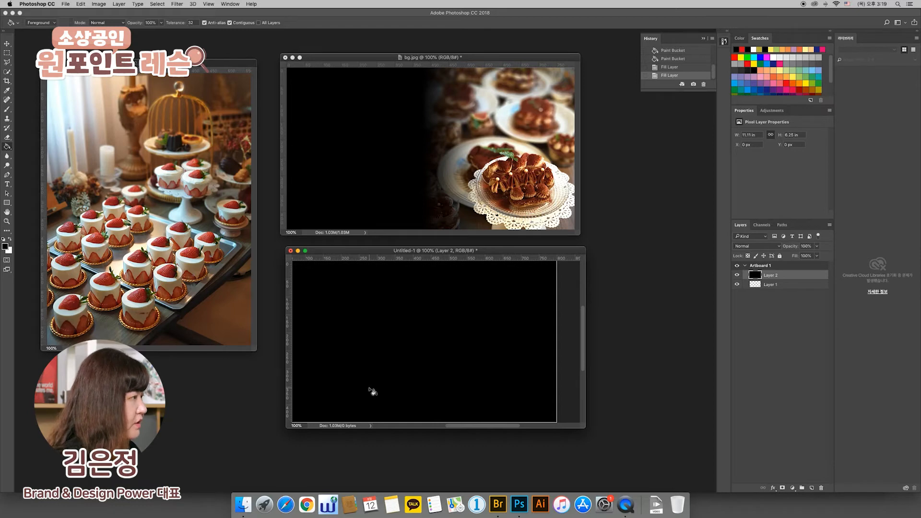
pyautogui.hscroll(1, 373, 391)
pyautogui.click(6, 212)
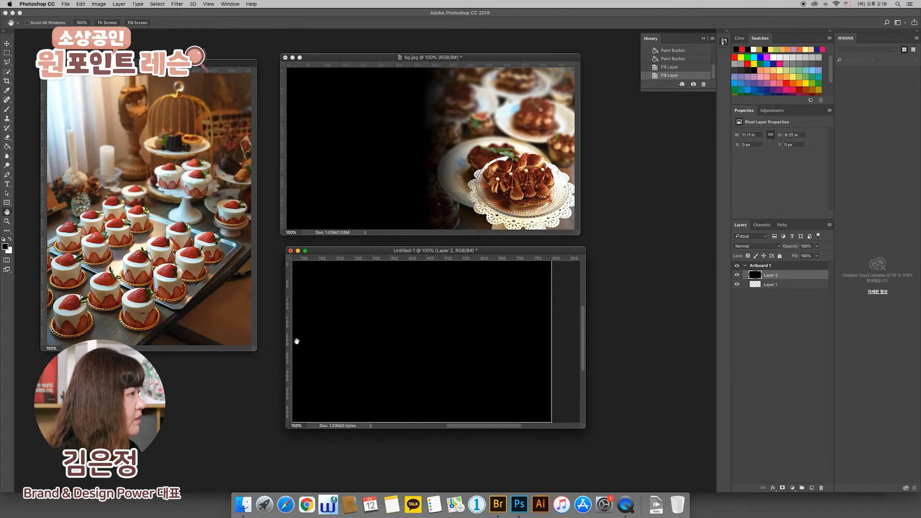
pyautogui.moveTo(387, 353)
pyautogui.mouseDown()
pyautogui.moveTo(423, 355)
pyautogui.moveTo(405, 352)
pyautogui.mouseUp()
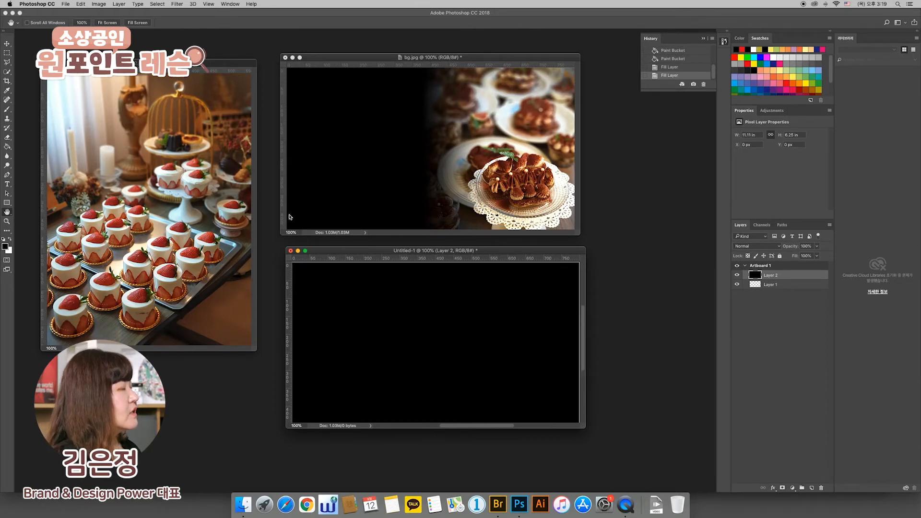
# Copy the whole strawberry cake photo into the untitled document with the Move tool, and delete the resulting layer
pyautogui.click(6, 44)
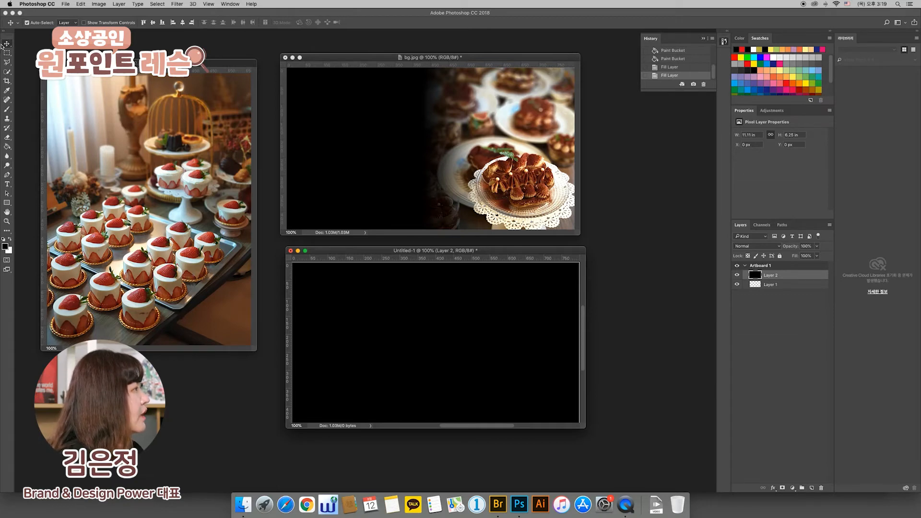
pyautogui.moveTo(158, 235); pyautogui.dragTo(403, 319)
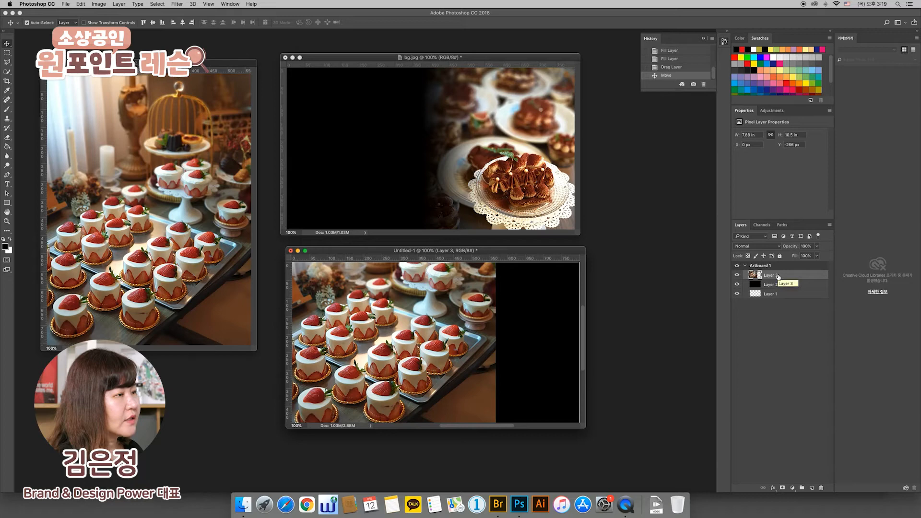
pyautogui.click(821, 488)
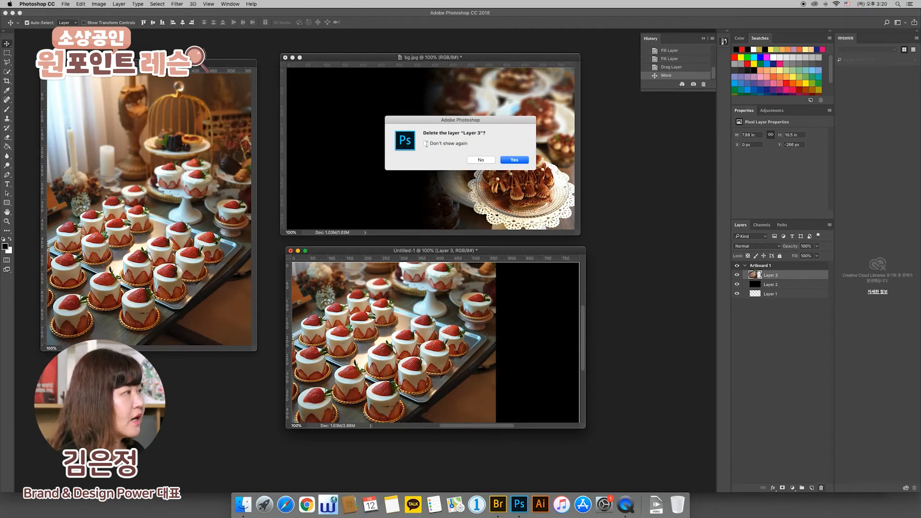
pyautogui.click(514, 160)
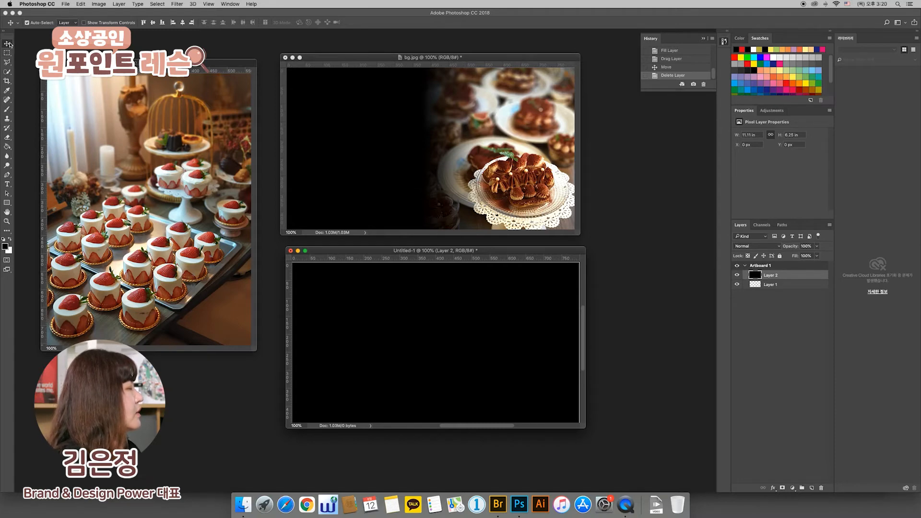
# Select a rectangle of cakes in the photo, move only its selection outline into the untitled document, and deselect it in both documents
pyautogui.click(9, 57)
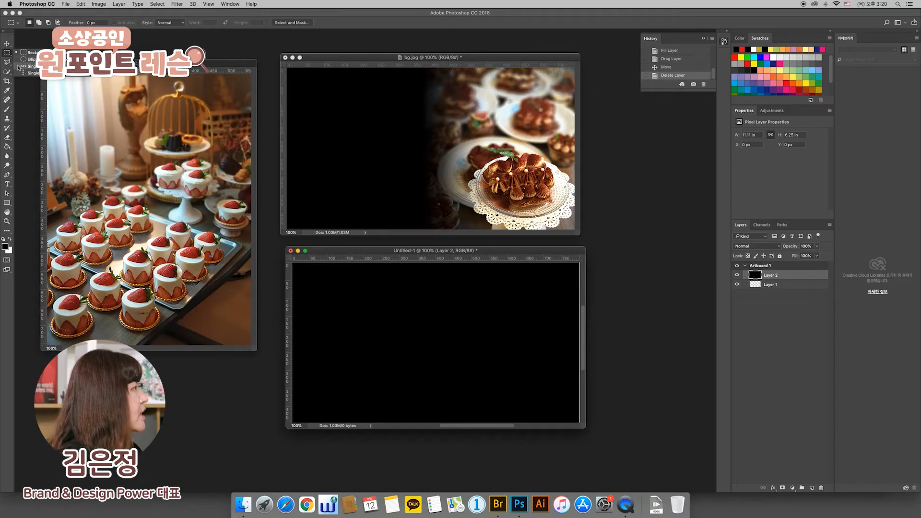
pyautogui.click(25, 54)
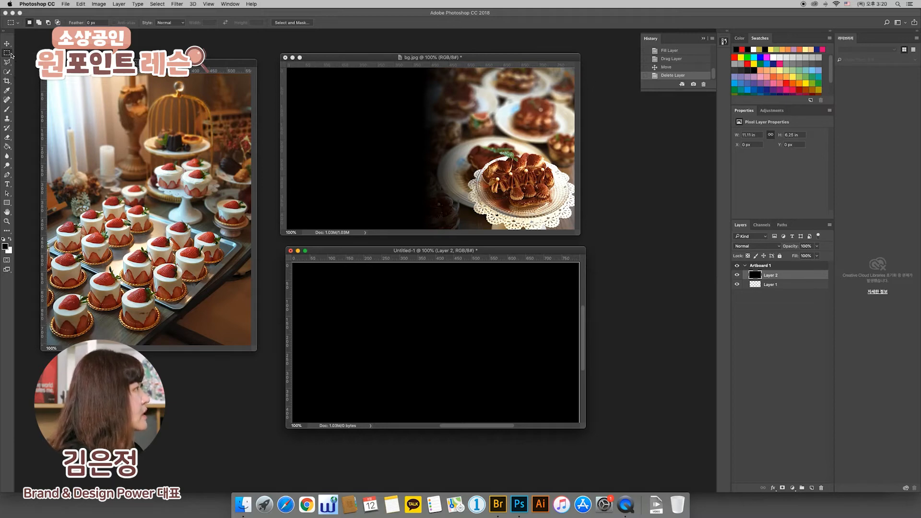
pyautogui.click(99, 172)
pyautogui.moveTo(87, 160); pyautogui.dragTo(206, 291)
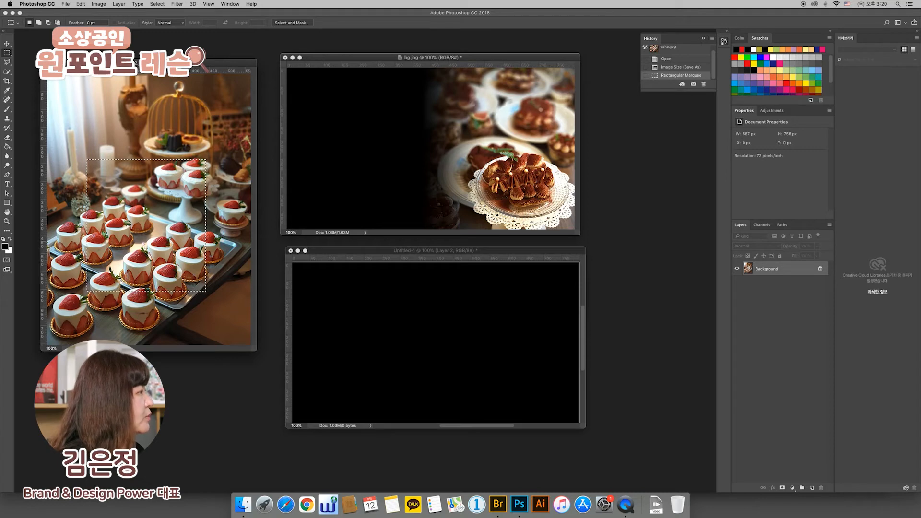
pyautogui.moveTo(189, 231); pyautogui.dragTo(302, 259)
pyautogui.moveTo(331, 309); pyautogui.dragTo(400, 358)
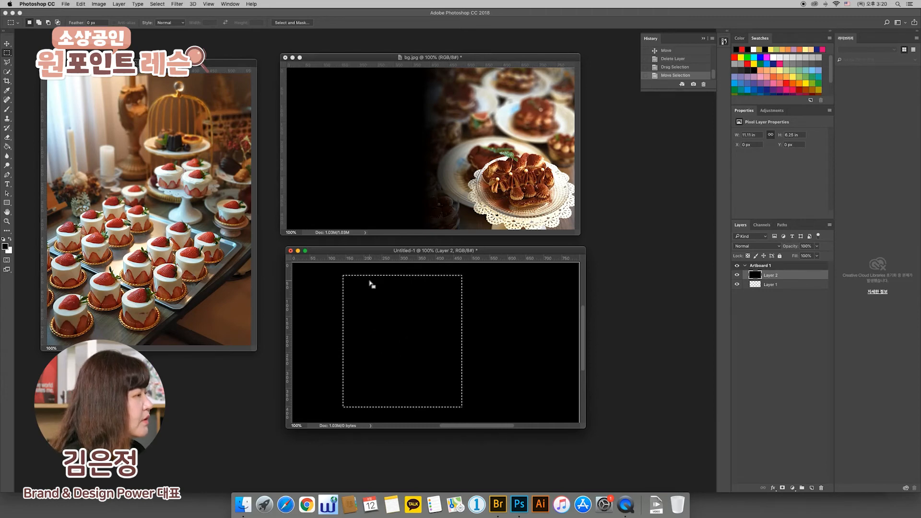
pyautogui.click(489, 284)
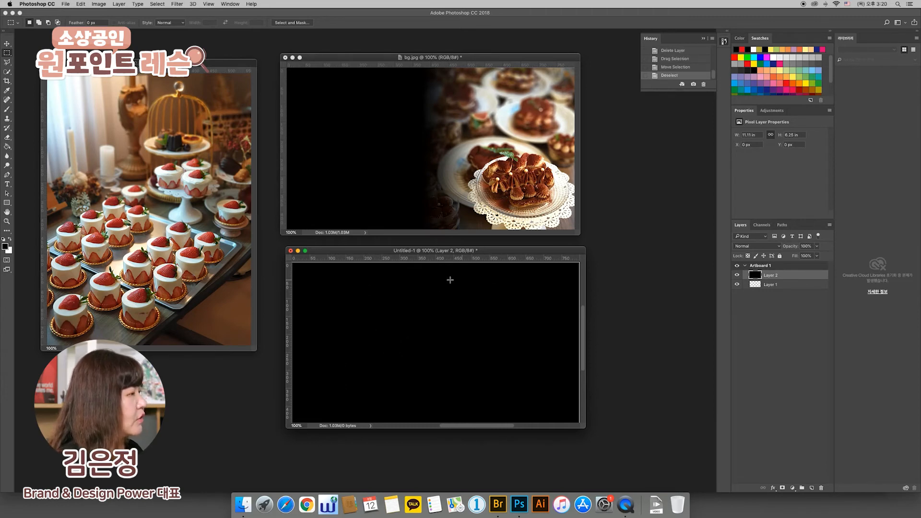
pyautogui.click(154, 181)
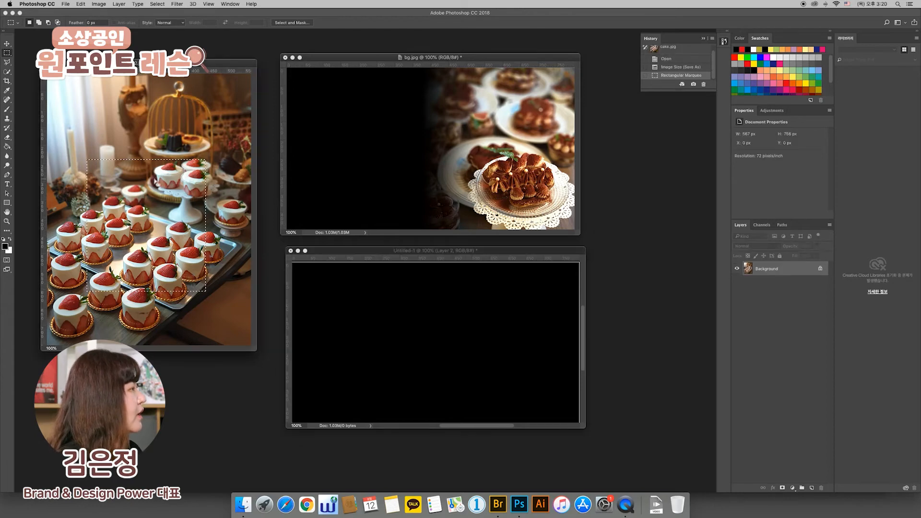
pyautogui.click(175, 168)
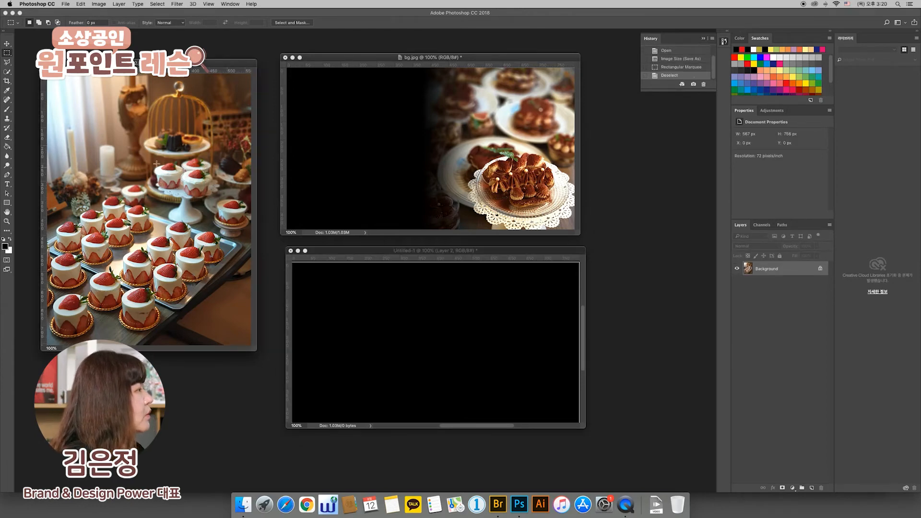
# Select a circular area about 5.1 in across over the cakes in the strawberry cake photo with the Elliptical Marquee tool
pyautogui.click(7, 53)
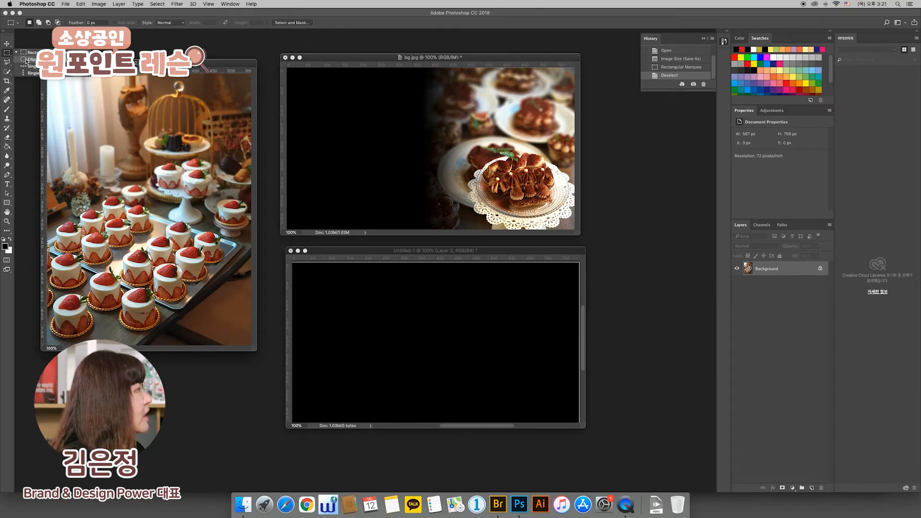
pyautogui.click(27, 59)
pyautogui.moveTo(67, 171); pyautogui.dragTo(196, 302)
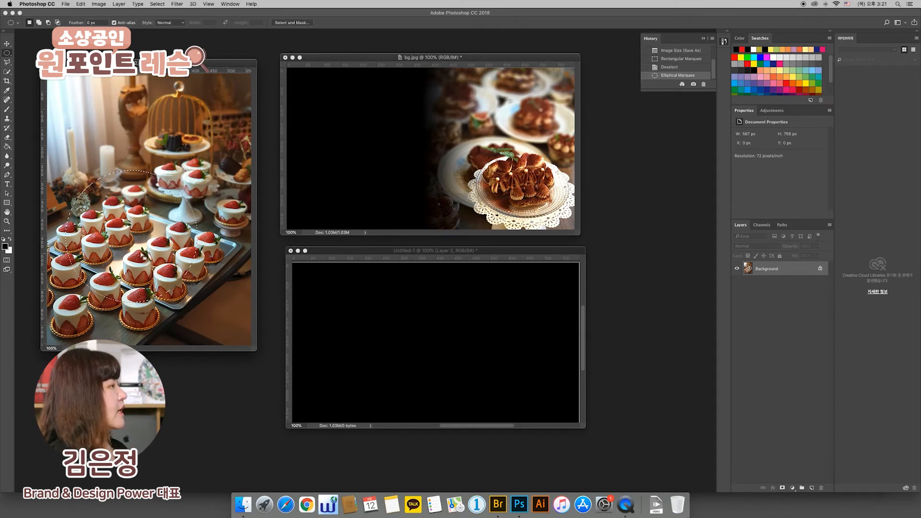
# Copy the circular cake selection onto the black untitled document with the Move tool, and delete the resulting layer
pyautogui.click(7, 45)
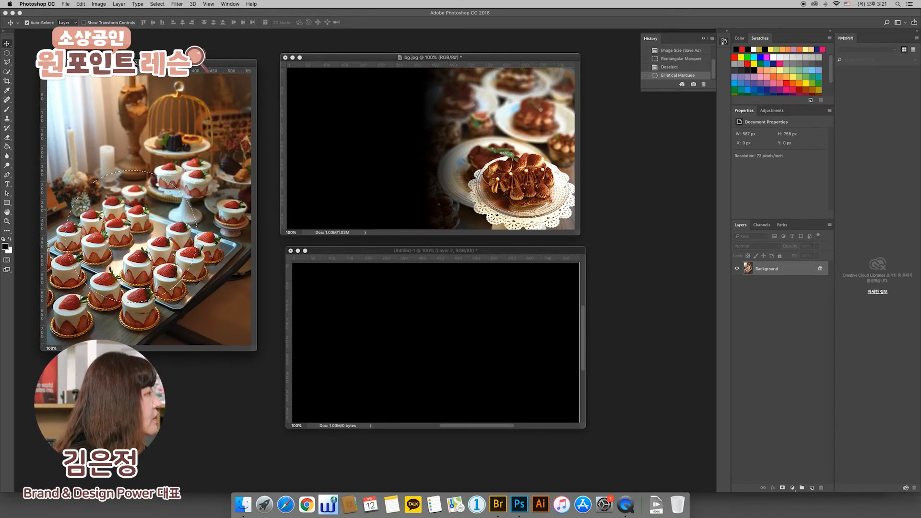
pyautogui.moveTo(176, 232); pyautogui.dragTo(389, 328)
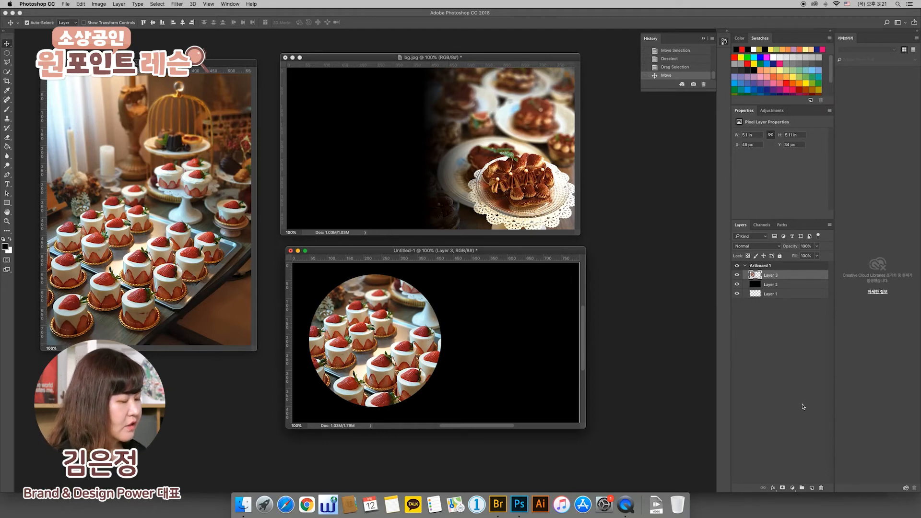
pyautogui.click(821, 488)
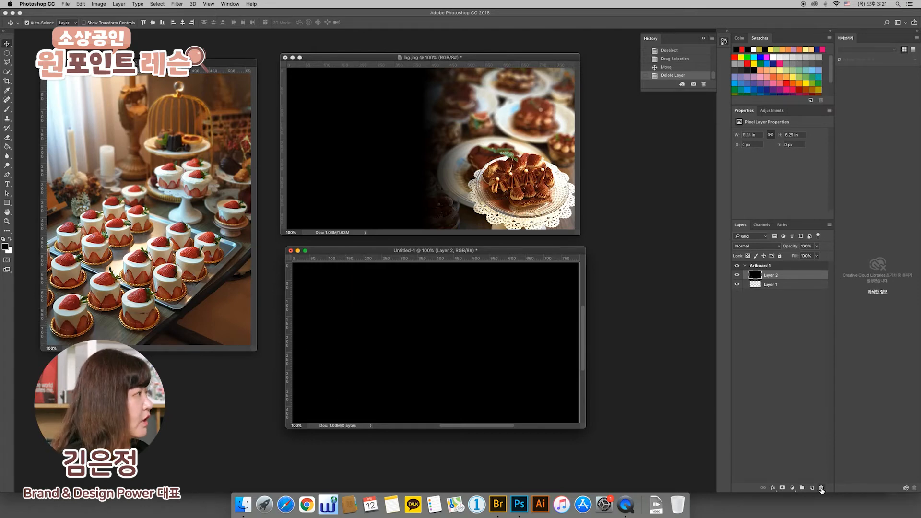
# Clear the circular selection in the strawberry cake photo
pyautogui.click(197, 66)
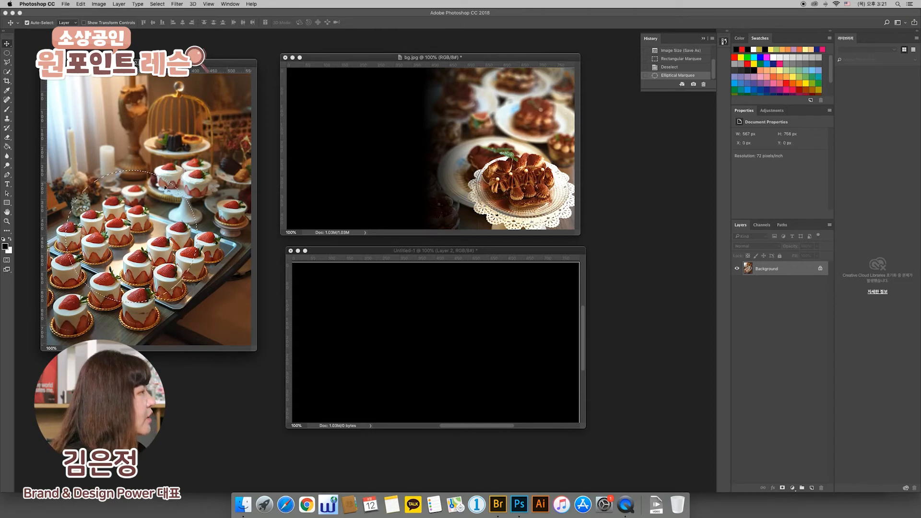
pyautogui.click(8, 53)
pyautogui.click(164, 161)
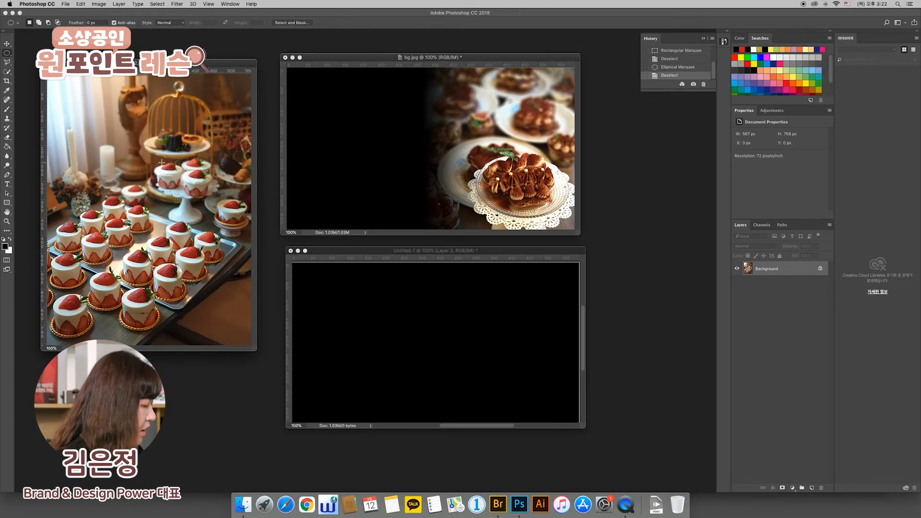
pyautogui.press('super+z')
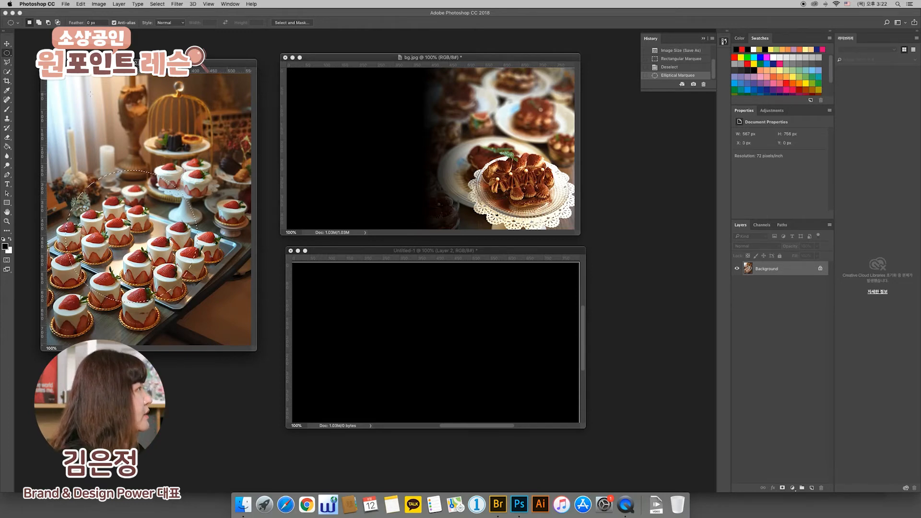
pyautogui.click(157, 4)
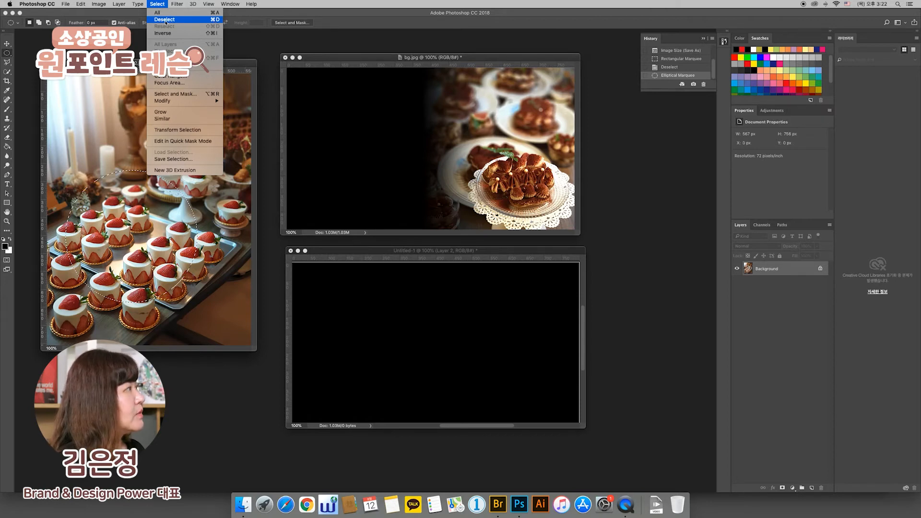
pyautogui.click(166, 21)
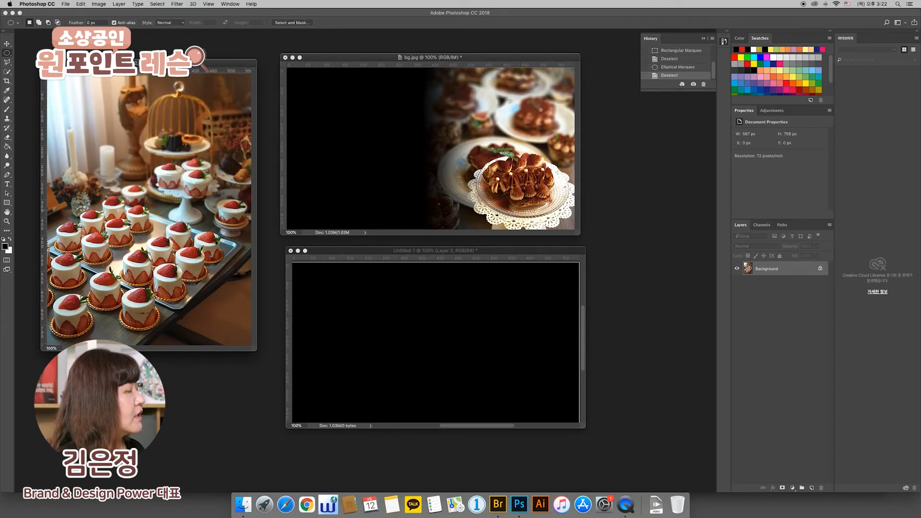
# Select a rectangle around the stand's strawberry cakes with the Rectangular Marquee tool, and replace it with a larger rectangle over the tray cakes
pyautogui.click(7, 53)
pyautogui.click(26, 53)
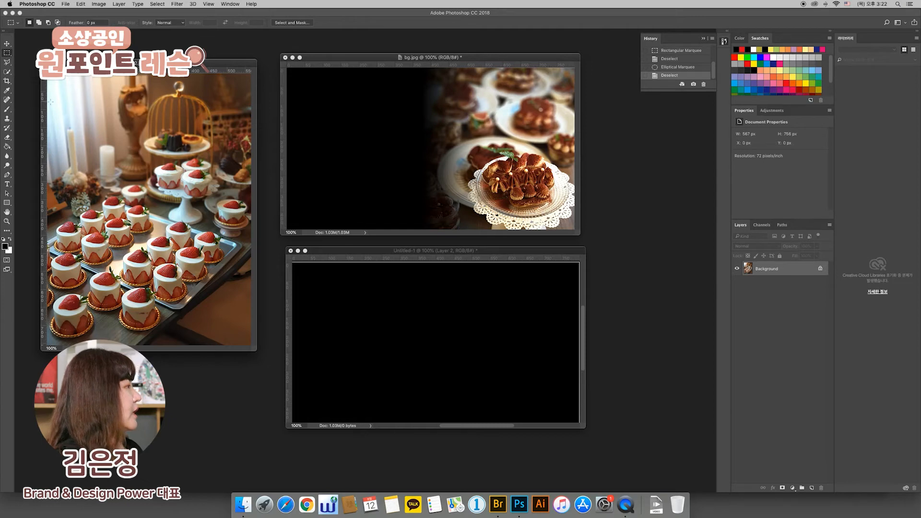
pyautogui.moveTo(146, 142); pyautogui.dragTo(217, 212)
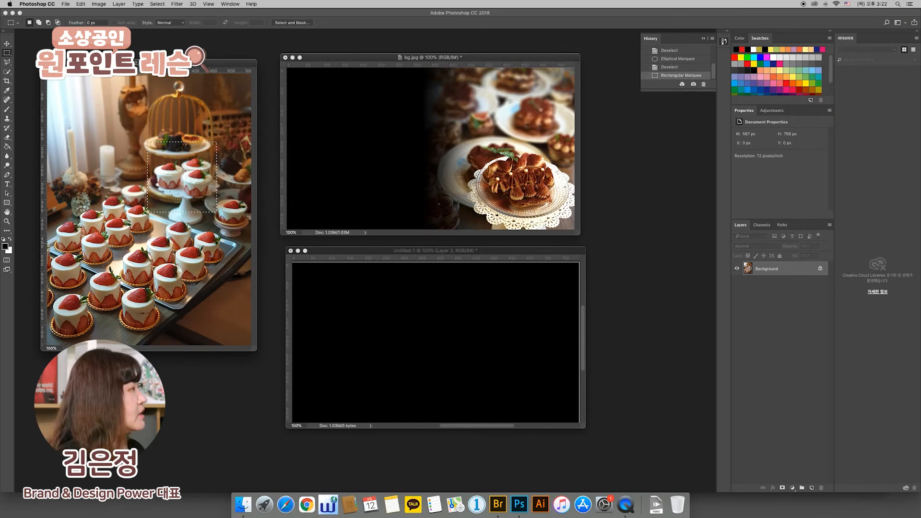
pyautogui.moveTo(64, 182); pyautogui.dragTo(183, 301)
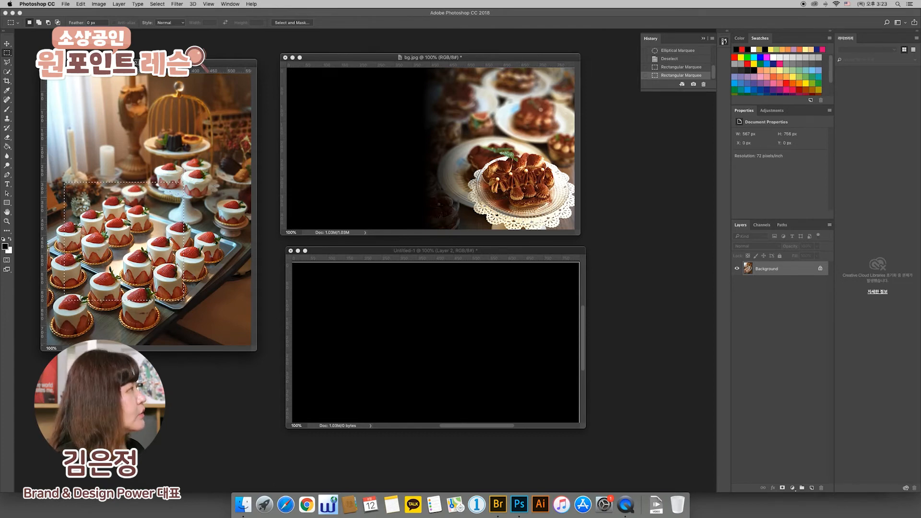
# Add a rectangle around the tiered cake stand to the existing rectangular selection over the tray cakes
pyautogui.click(39, 23)
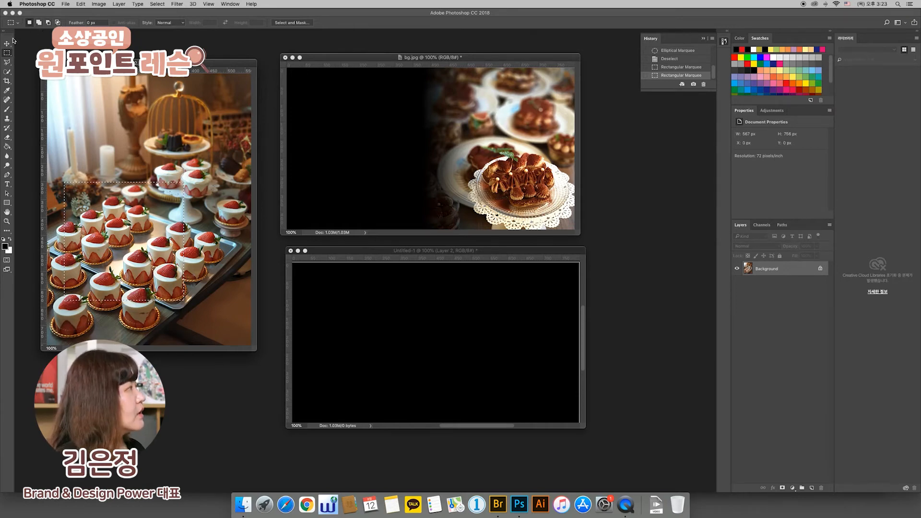
pyautogui.click(6, 62)
pyautogui.click(8, 72)
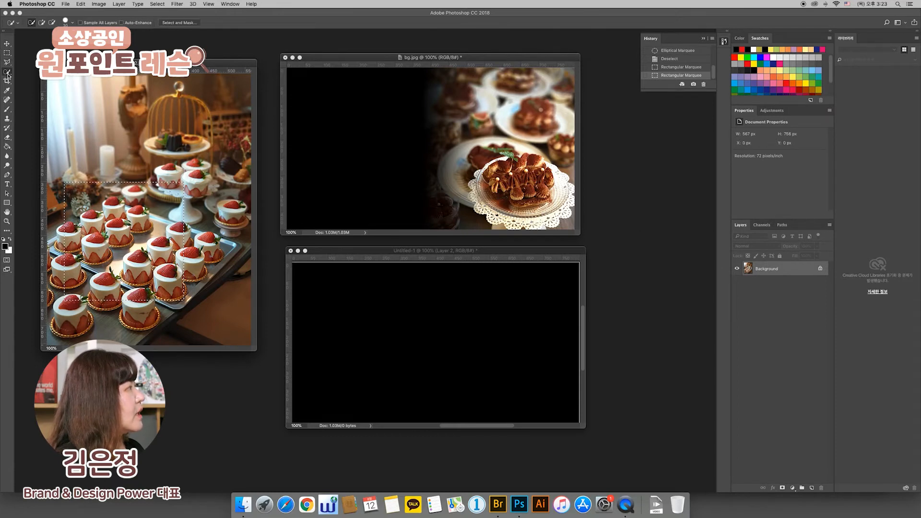
pyautogui.click(8, 64)
pyautogui.click(7, 55)
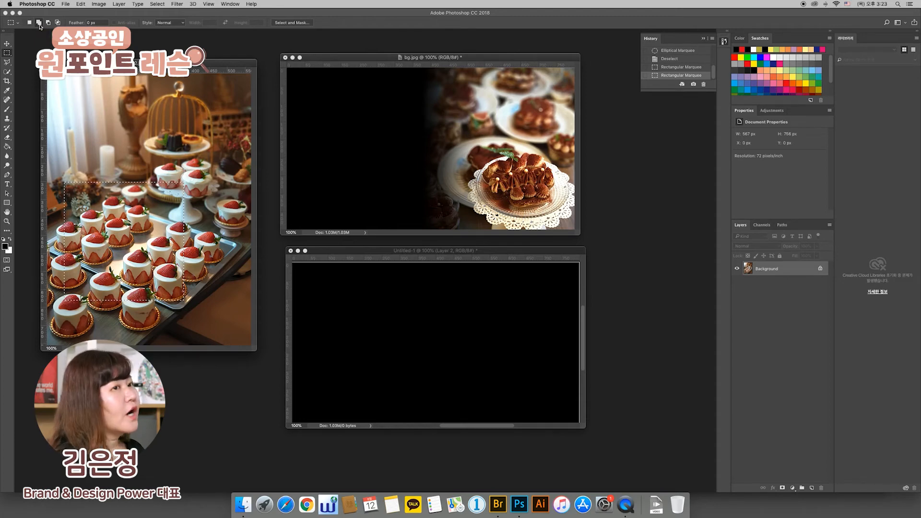
pyautogui.moveTo(134, 124); pyautogui.dragTo(232, 230)
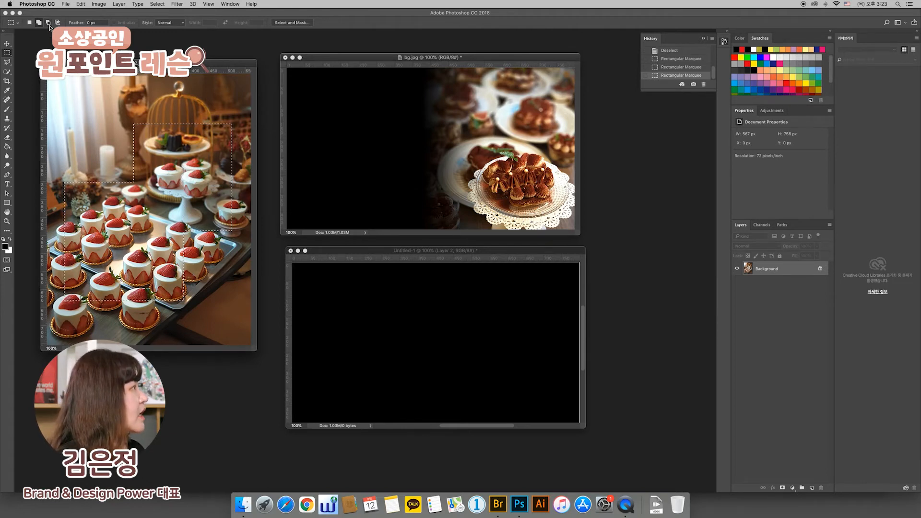
# Subtract a rectangle over the tray's right side from the selection, intersect the rest with a small rectangle around one cake, and deselect
pyautogui.moveTo(159, 201); pyautogui.dragTo(246, 310)
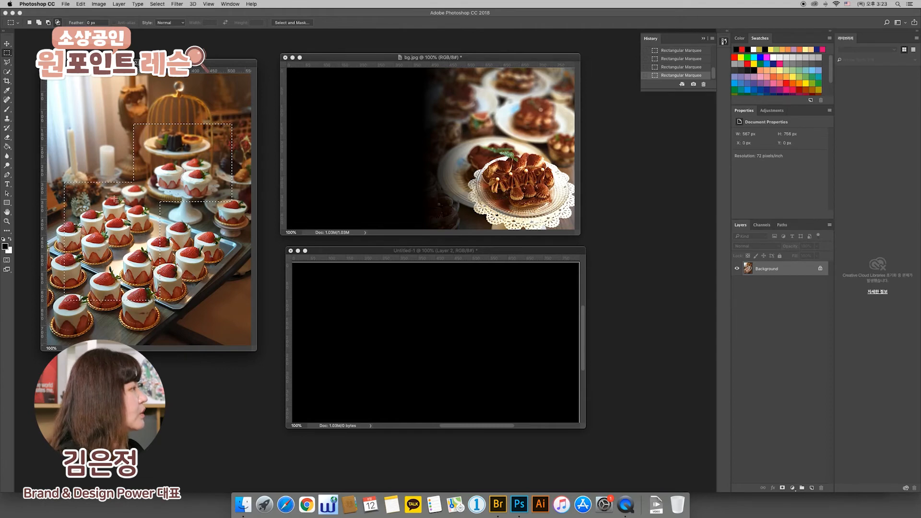
pyautogui.moveTo(106, 197); pyautogui.dragTo(139, 233)
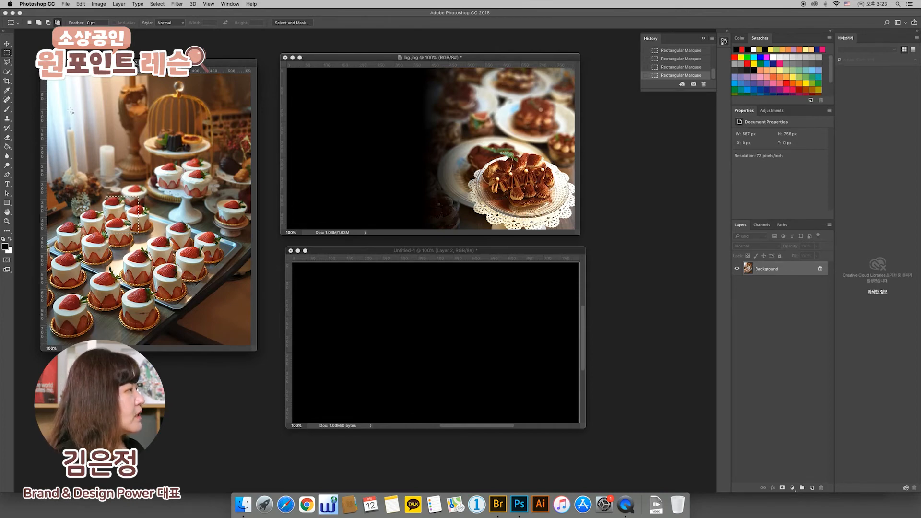
pyautogui.click(127, 178)
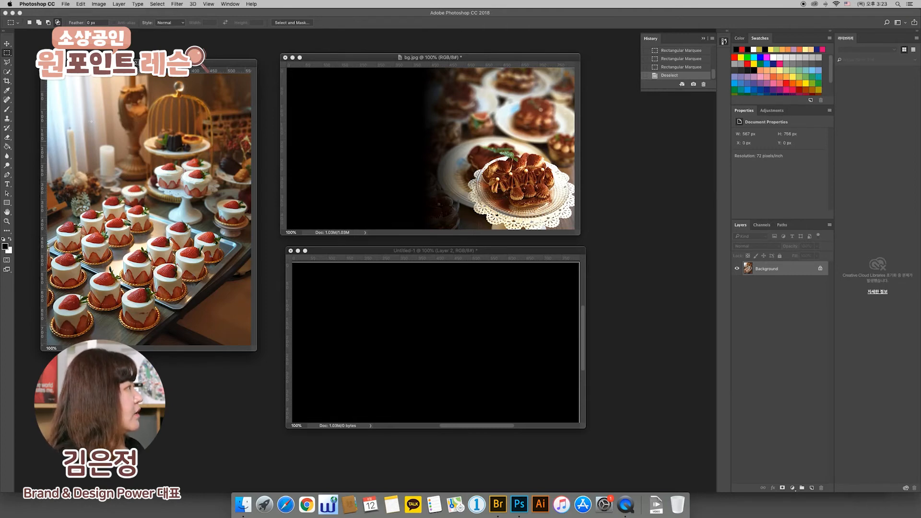
# Select an elliptical area over the tray cakes with the Elliptical Marquee tool, and add three overlapping ellipses around the cake stand
pyautogui.click(7, 53)
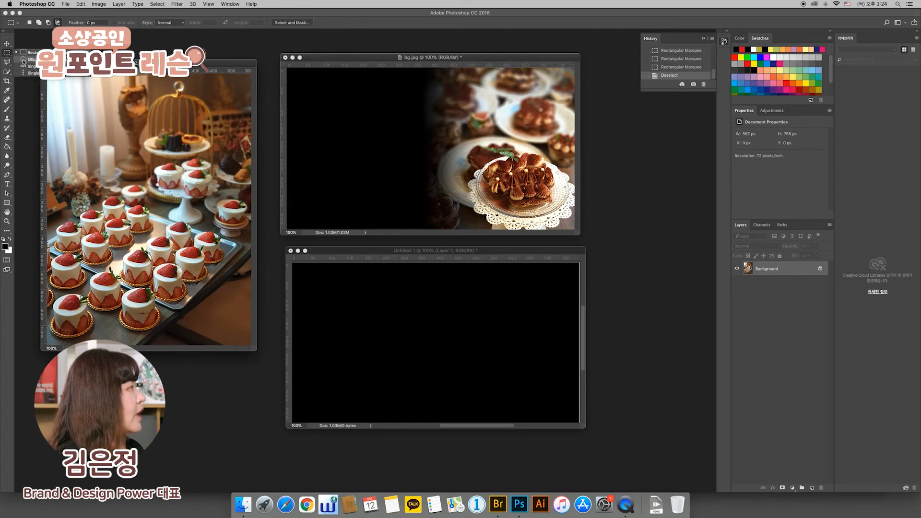
pyautogui.click(25, 59)
pyautogui.moveTo(73, 157)
pyautogui.mouseDown()
pyautogui.moveTo(97, 165)
pyautogui.moveTo(198, 292)
pyautogui.mouseUp()
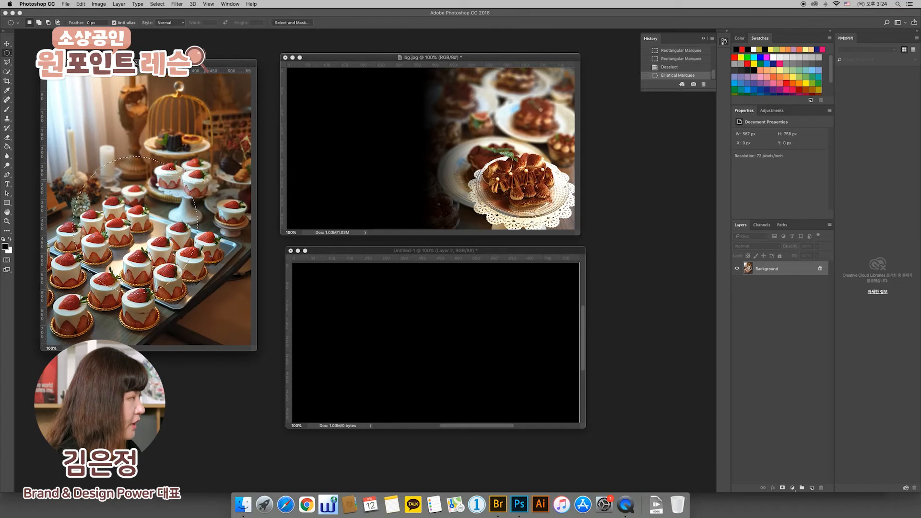
pyautogui.keyDown('shift'); pyautogui.moveTo(139, 123); pyautogui.dragTo(211, 208); pyautogui.keyUp('shift')
pyautogui.keyDown('shift'); pyautogui.moveTo(168, 167); pyautogui.dragTo(229, 227); pyautogui.keyUp('shift')
pyautogui.keyDown('shift'); pyautogui.moveTo(107, 118); pyautogui.dragTo(174, 186); pyautogui.keyUp('shift')
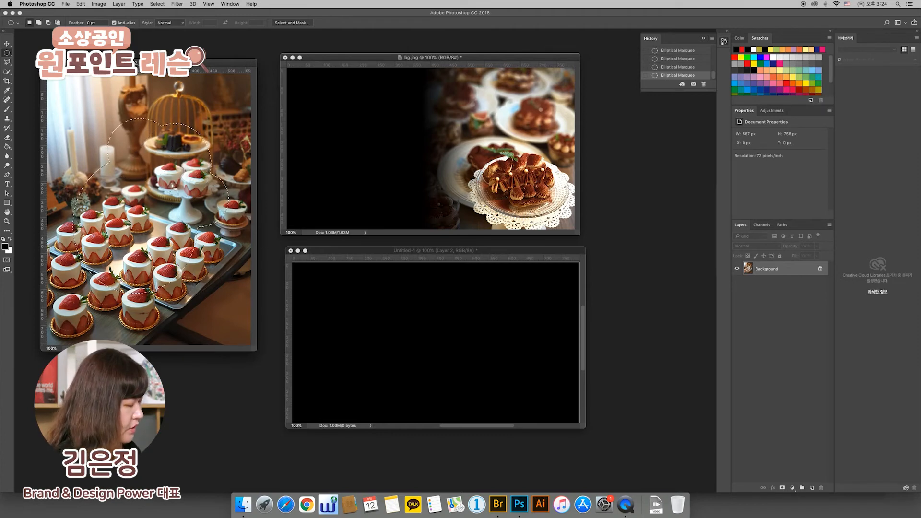
# Subtract three elliptical areas from the upper part of the combined selection, and deselect
pyautogui.keyDown('alt'); pyautogui.moveTo(155, 108); pyautogui.dragTo(196, 149); pyautogui.keyUp('alt')
pyautogui.keyDown('alt'); pyautogui.moveTo(104, 107); pyautogui.dragTo(175, 177); pyautogui.keyUp('alt')
pyautogui.keyDown('alt'); pyautogui.moveTo(94, 143); pyautogui.dragTo(144, 198); pyautogui.keyUp('alt')
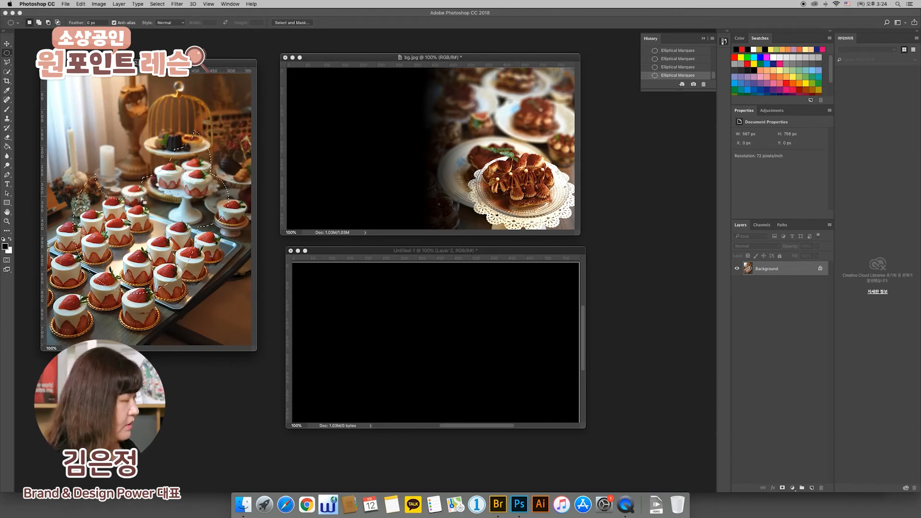
pyautogui.click(135, 132)
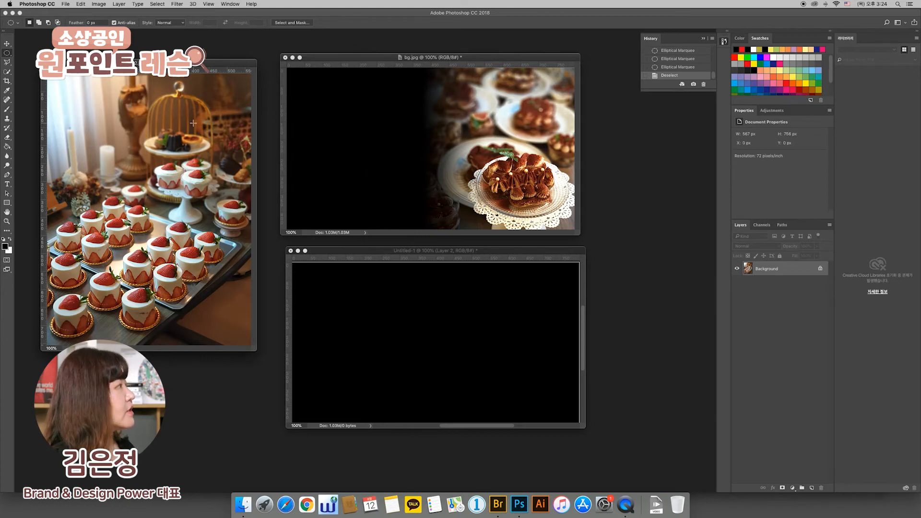
# Copy the whole strawberry cake photo into the untitled document, enlarge that document's window, and move the photo layer to about Y -139 px
pyautogui.click(7, 44)
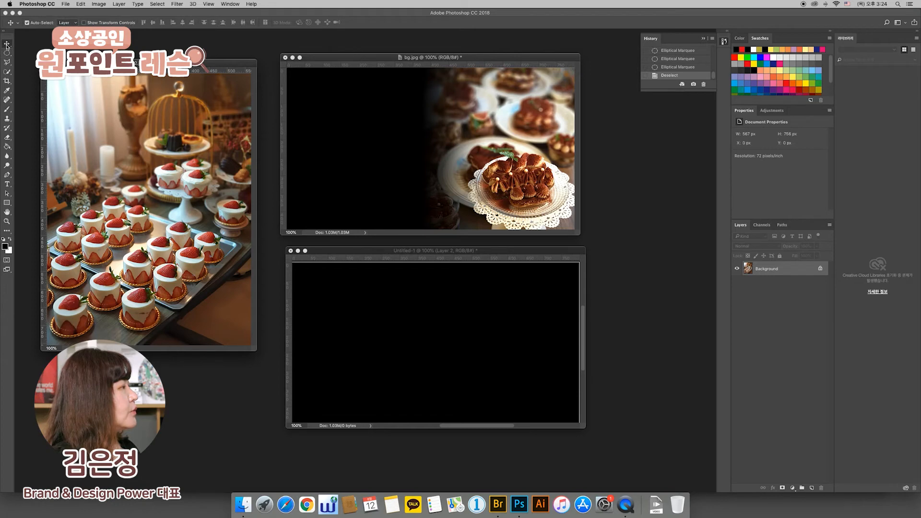
pyautogui.moveTo(166, 259); pyautogui.dragTo(392, 325)
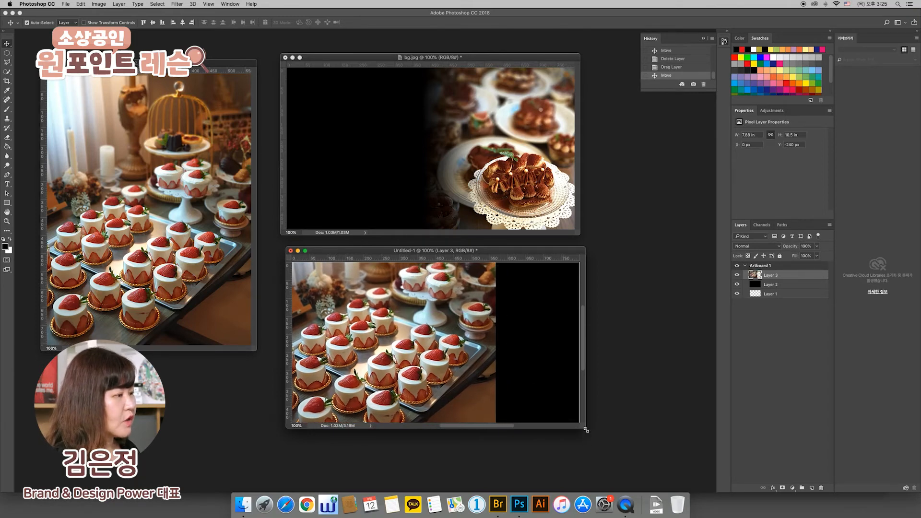
pyautogui.moveTo(586, 429); pyautogui.dragTo(605, 458)
pyautogui.moveTo(455, 367); pyautogui.dragTo(437, 363)
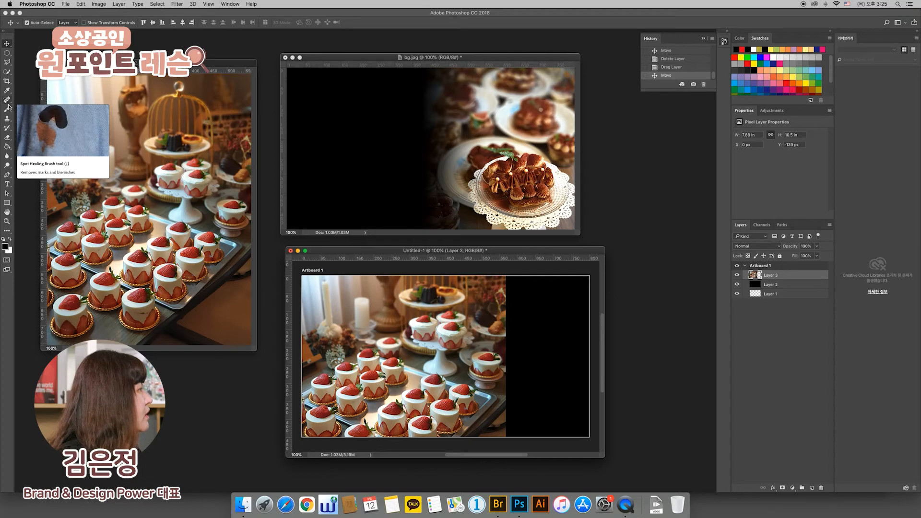
# Switch to the basic Eraser tool for the strawberry photo layer in the untitled document
pyautogui.click(7, 139)
pyautogui.click(8, 139)
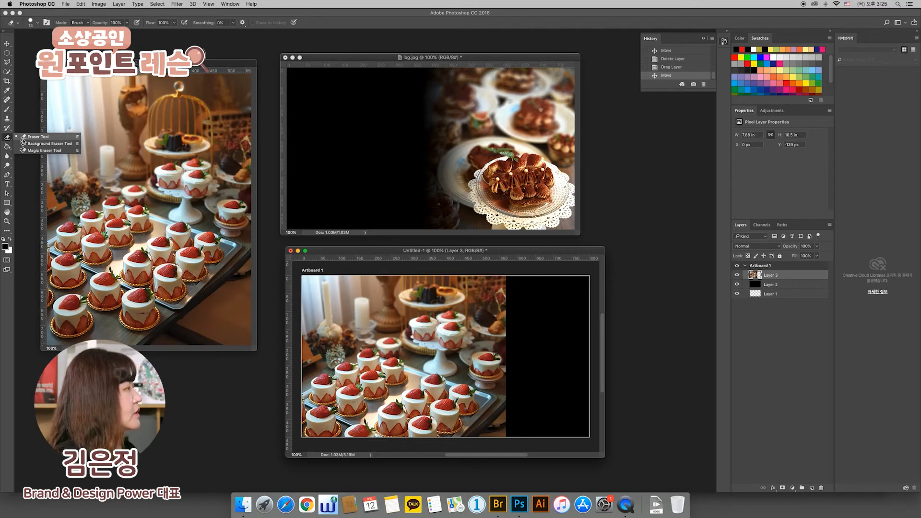
pyautogui.click(23, 138)
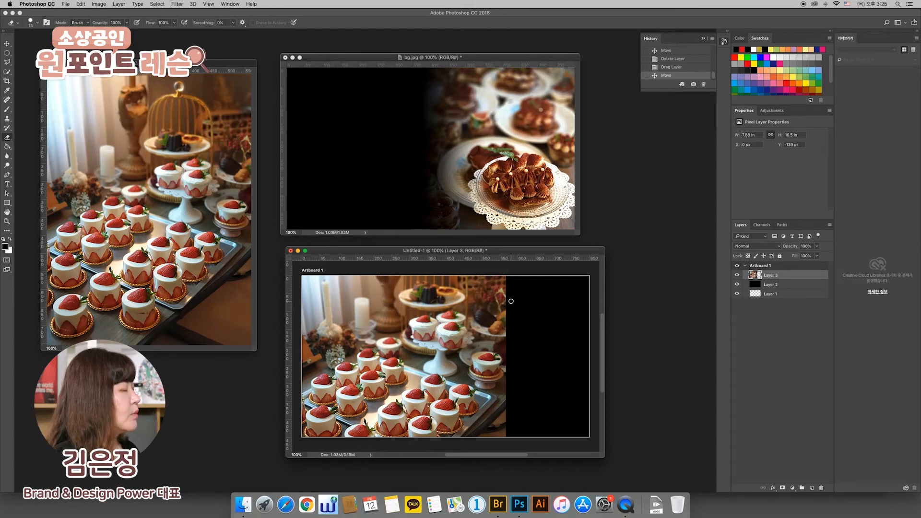
pyautogui.moveTo(494, 304); pyautogui.dragTo(465, 361)
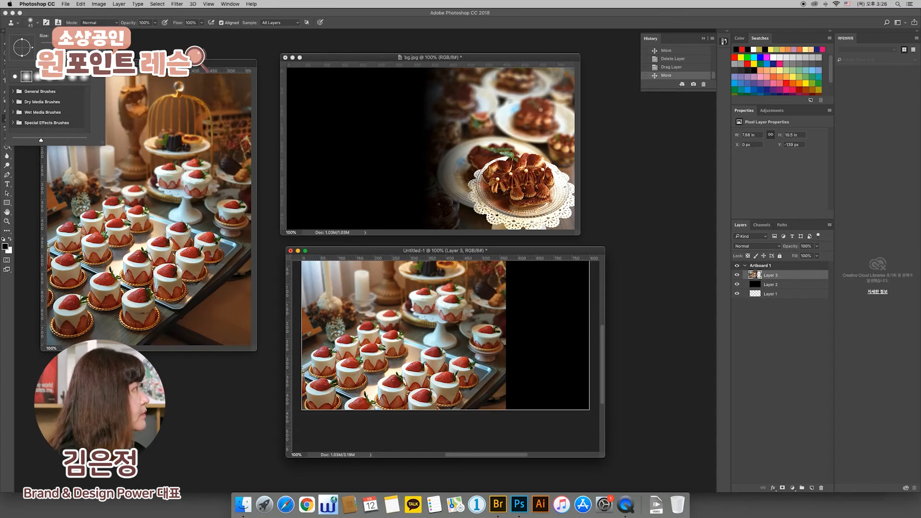
pyautogui.click(497, 316)
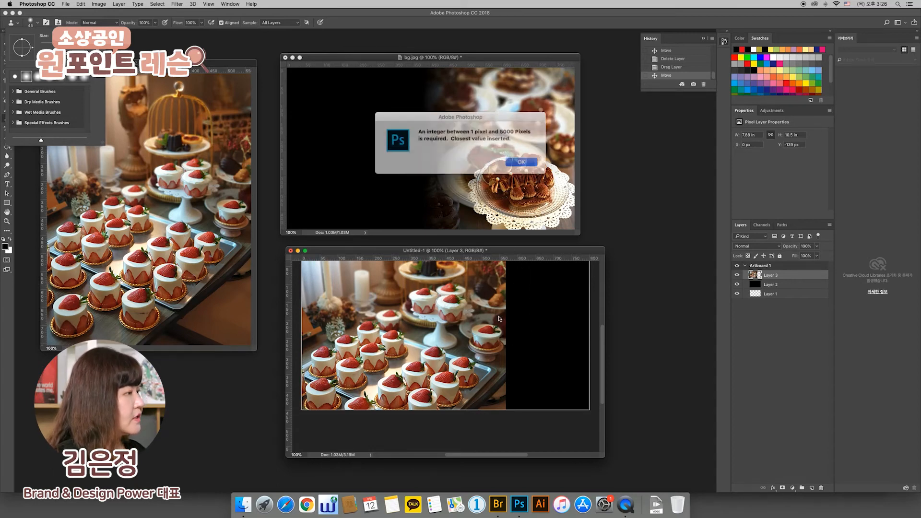
pyautogui.click(515, 164)
pyautogui.click(495, 347)
pyautogui.press('Return')
pyautogui.press('e')
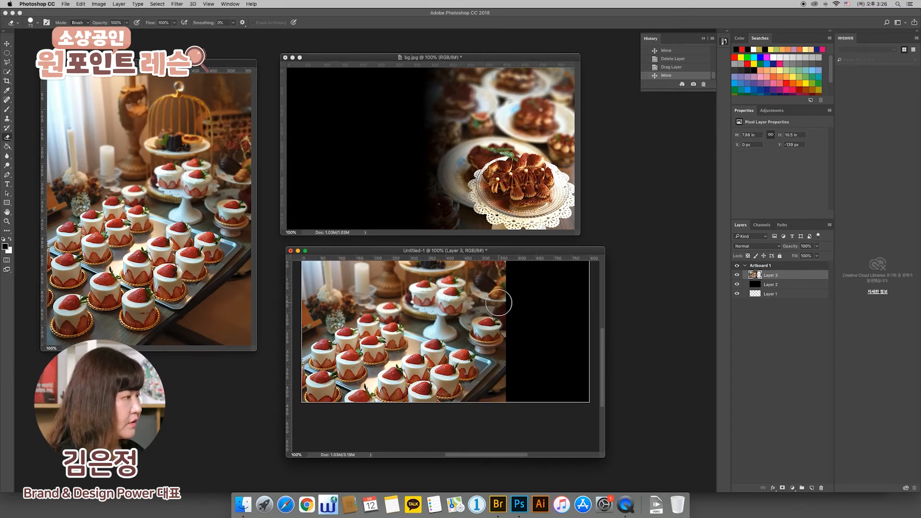
# Try larger and smaller eraser brush sizes over the photo layer's edge, ending at a size of 250 px
pyautogui.press(']')
pyautogui.press(']')
pyautogui.press(']')
pyautogui.press(']')
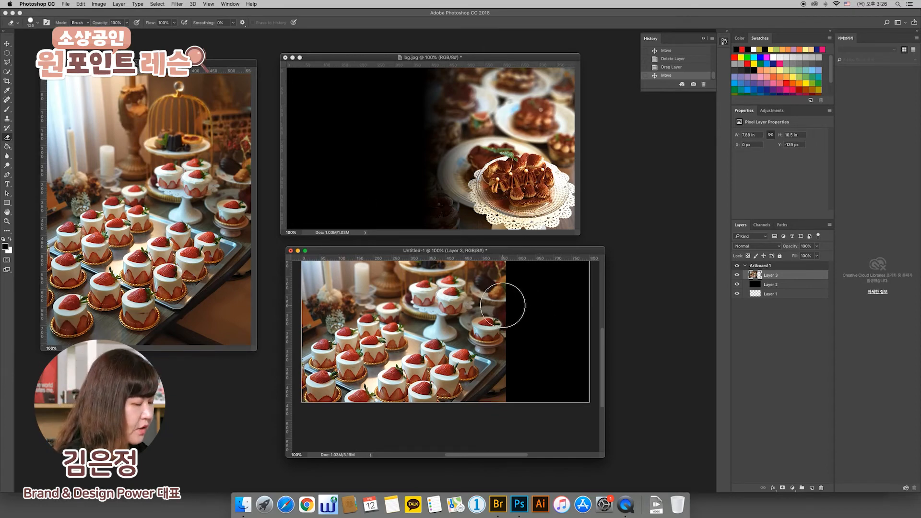
pyautogui.press(']')
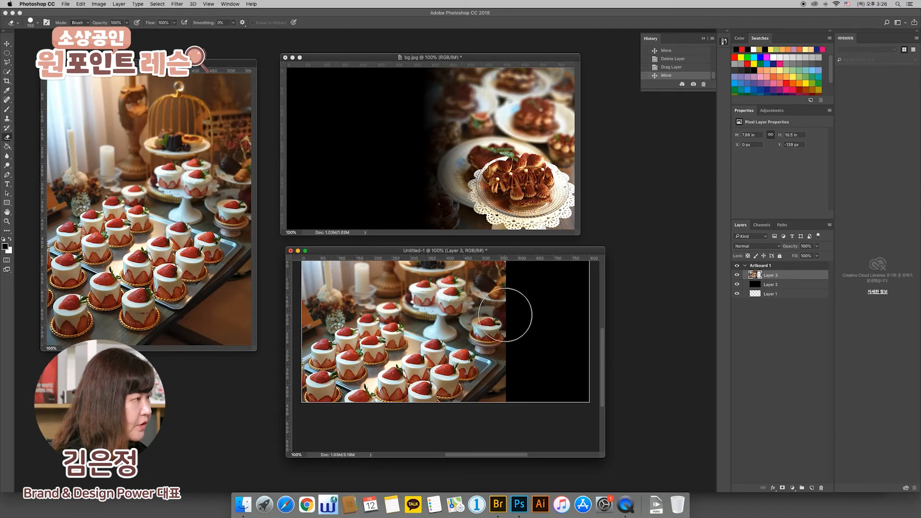
pyautogui.press(']')
pyautogui.press(']')
pyautogui.press(']')
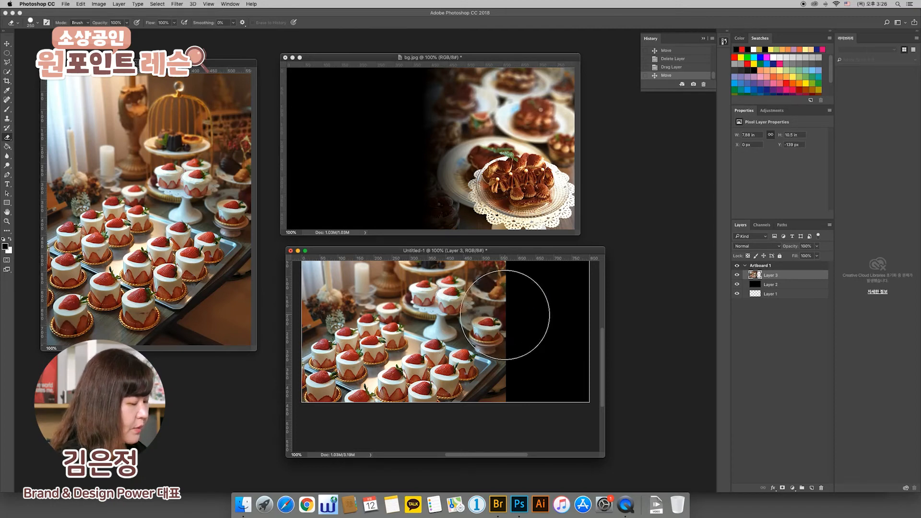
pyautogui.press('[')
pyautogui.press('[')
pyautogui.press('[')
pyautogui.press('[')
pyautogui.press('[')
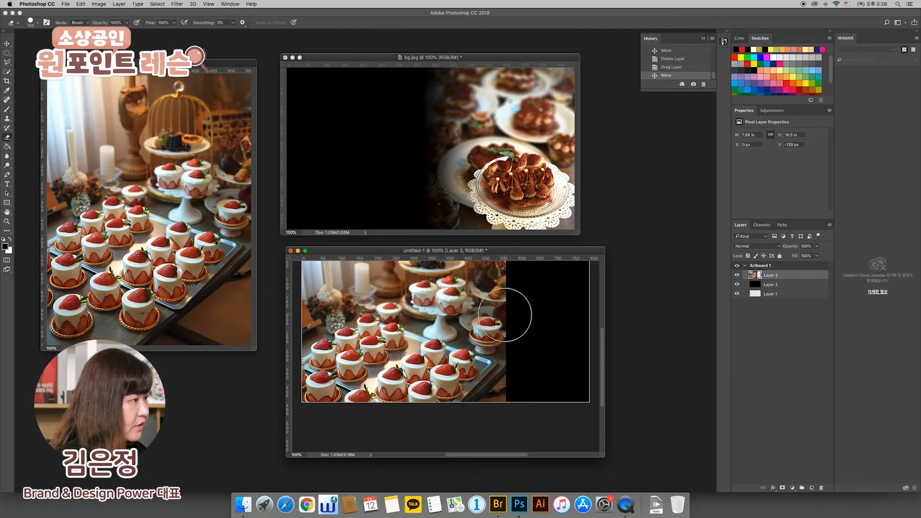
pyautogui.press(']')
pyautogui.press(']')
pyautogui.press(']')
pyautogui.press(']')
pyautogui.press(']')
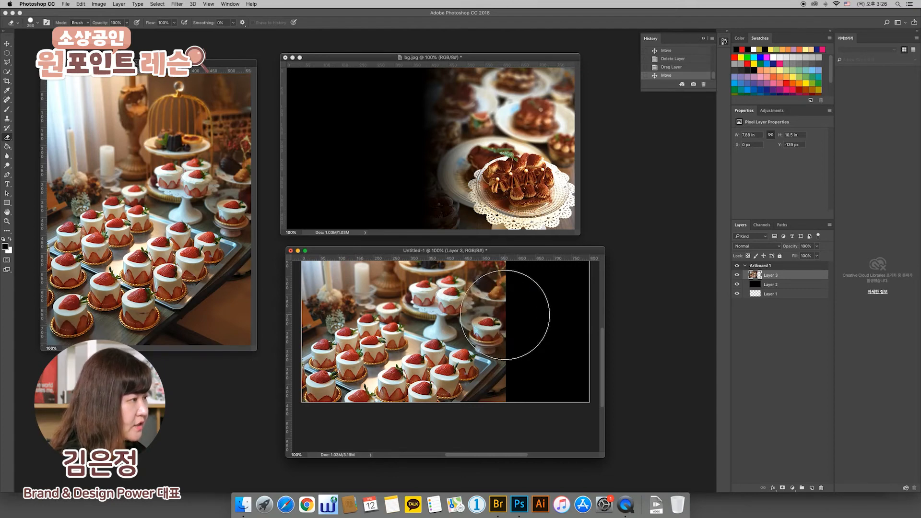
# Erase the right edge of the strawberry photo layer with the 250 px hard eraser, and undo the stroke
pyautogui.moveTo(504, 303)
pyautogui.mouseDown()
pyautogui.moveTo(510, 373)
pyautogui.moveTo(500, 329)
pyautogui.mouseUp()
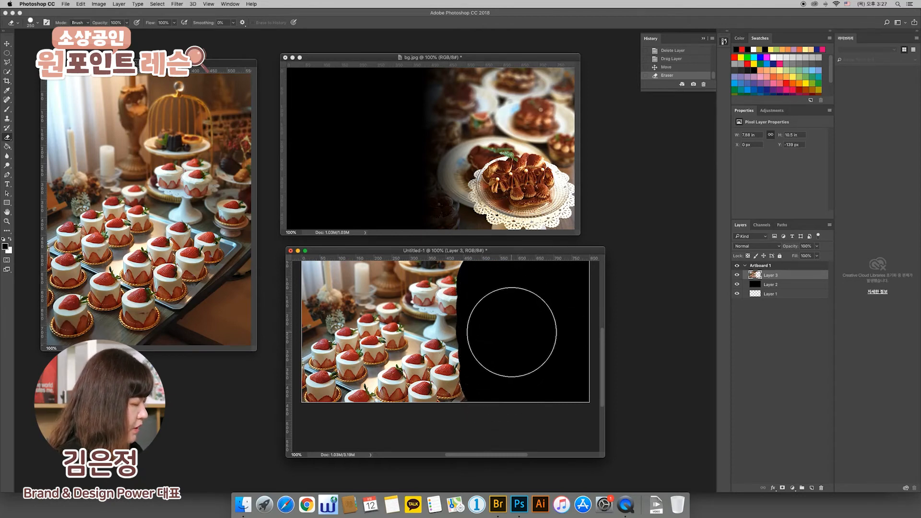
pyautogui.press('super+z')
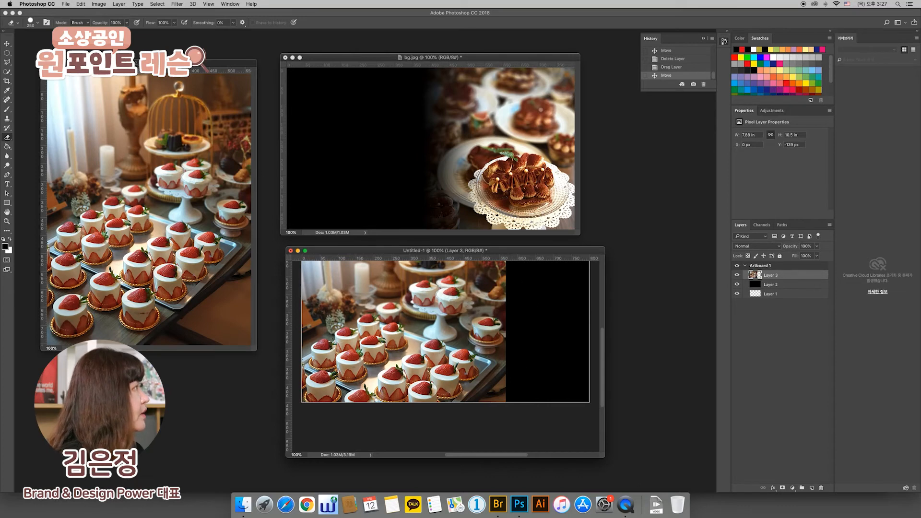
# Erase the right edge of the strawberry photo layer with a soft 250 px eraser, and revert to the state before the erasing
pyautogui.click(38, 26)
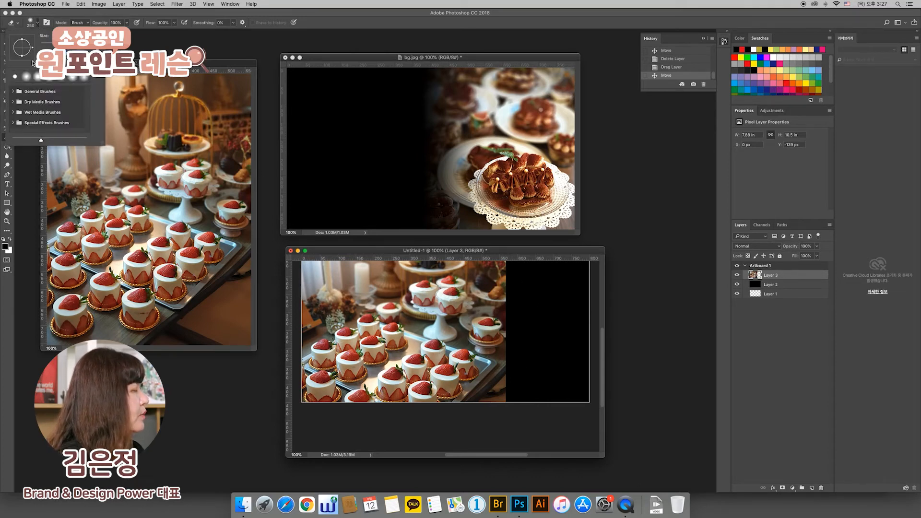
pyautogui.moveTo(505, 273); pyautogui.dragTo(506, 419)
pyautogui.moveTo(503, 284); pyautogui.dragTo(506, 419)
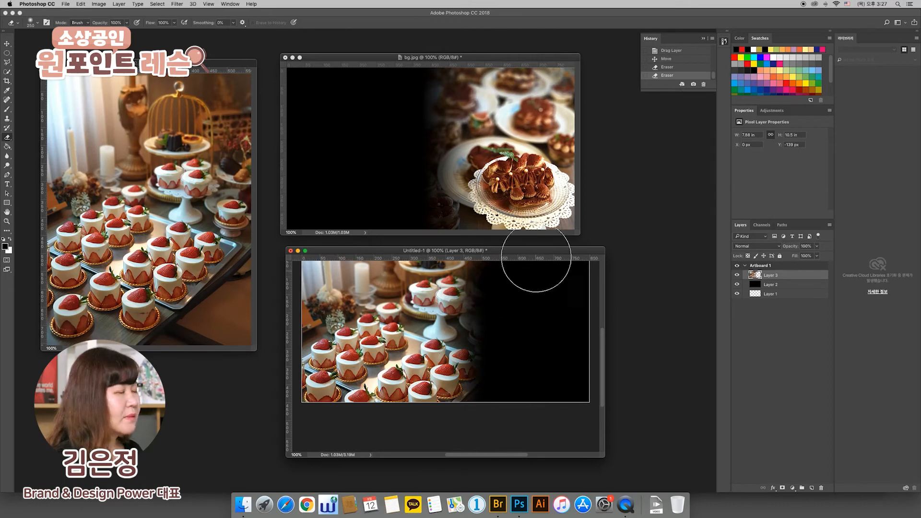
pyautogui.press('super+z')
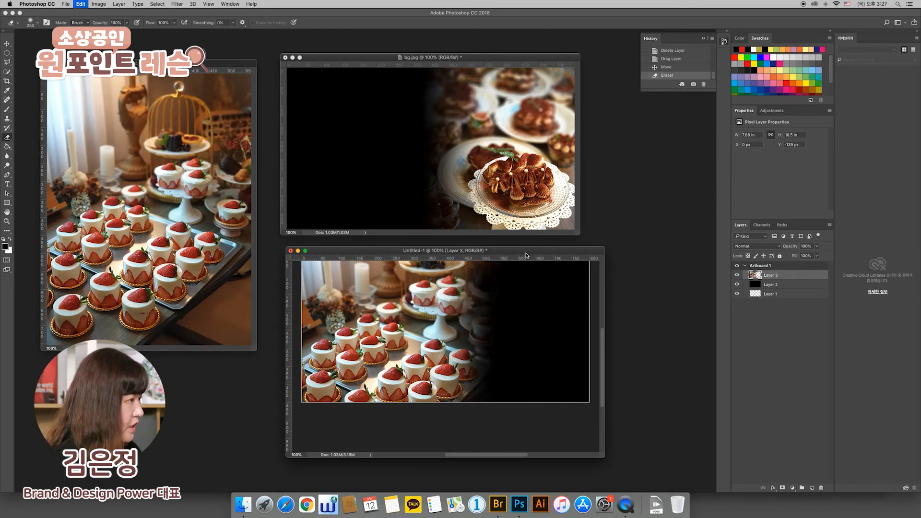
pyautogui.click(676, 59)
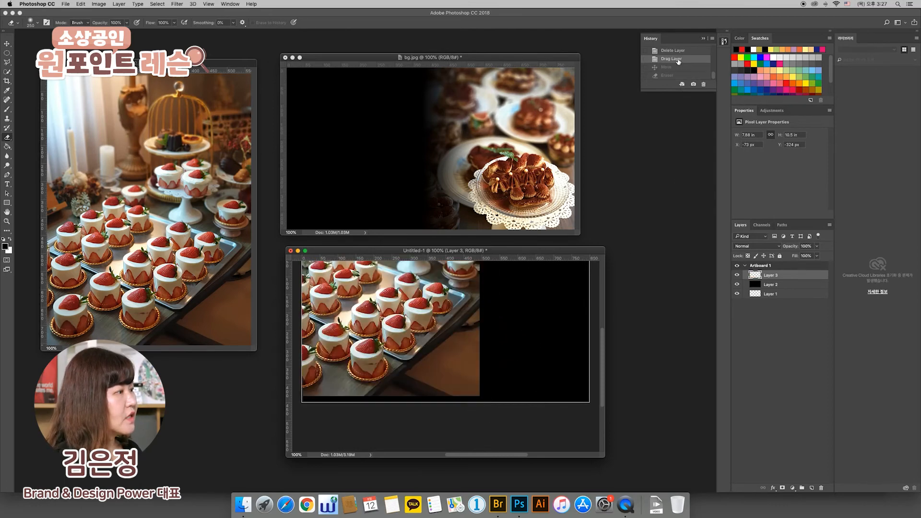
pyautogui.click(673, 70)
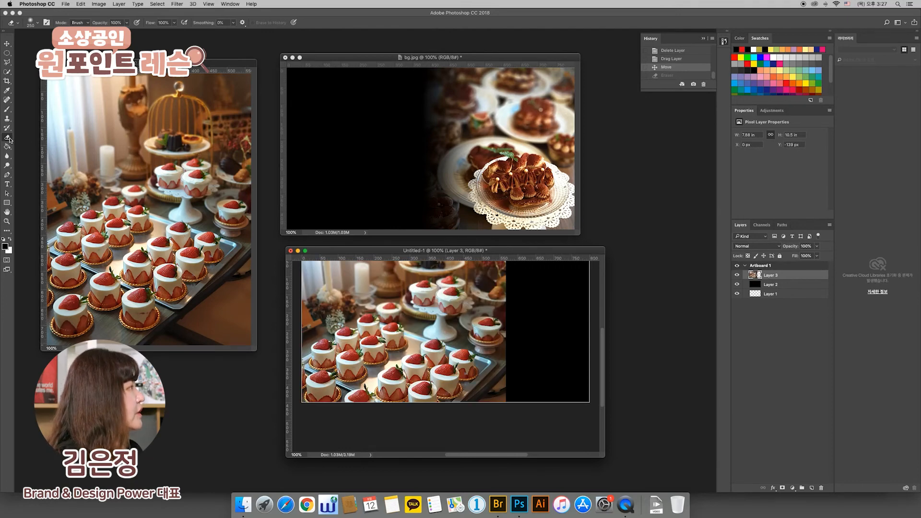
# Choose the soft round eraser brush at 250 px and fade the strawberry photo's right edge into the black background
pyautogui.hscroll(-1, 10, 140)
pyautogui.scroll(1, 10, 138)
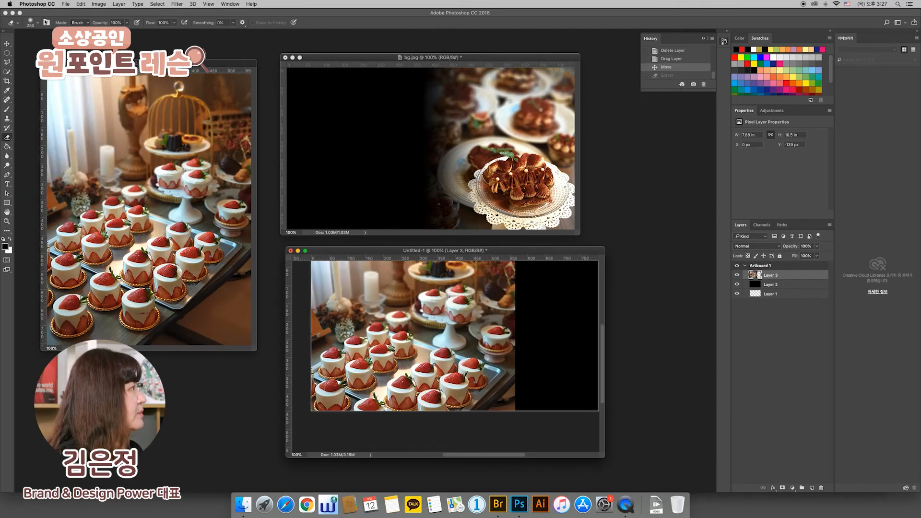
pyautogui.click(39, 24)
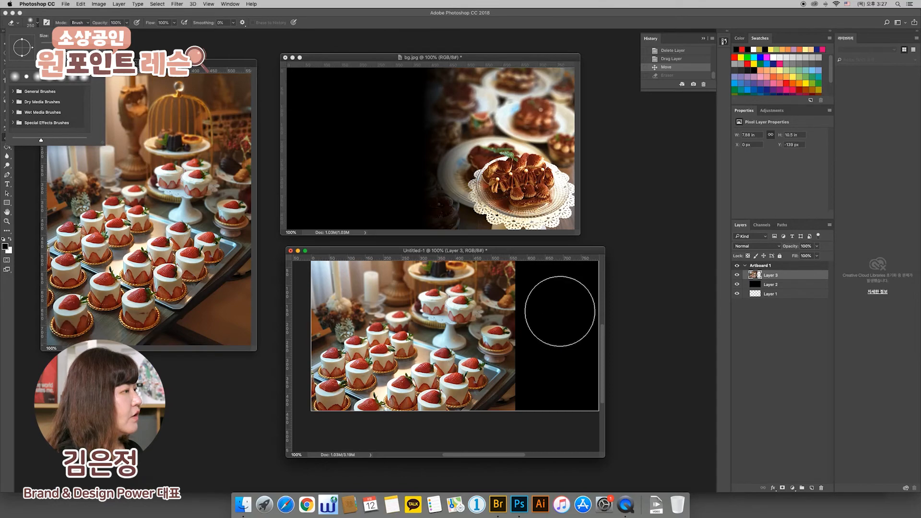
pyautogui.click(511, 288)
pyautogui.moveTo(511, 291); pyautogui.dragTo(514, 403)
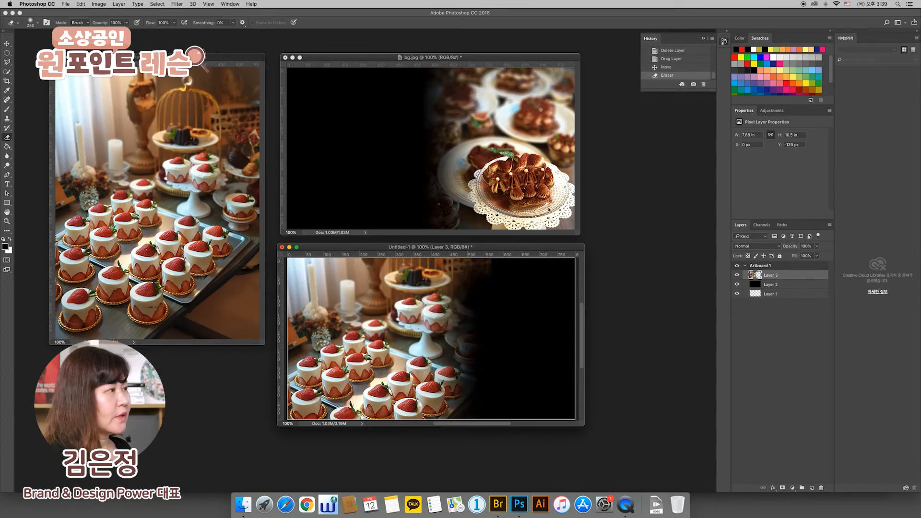
# Try deleting the strawberry photo layer and undo the deletion, and look through the layer's available commands
pyautogui.moveTo(814, 275); pyautogui.dragTo(821, 488)
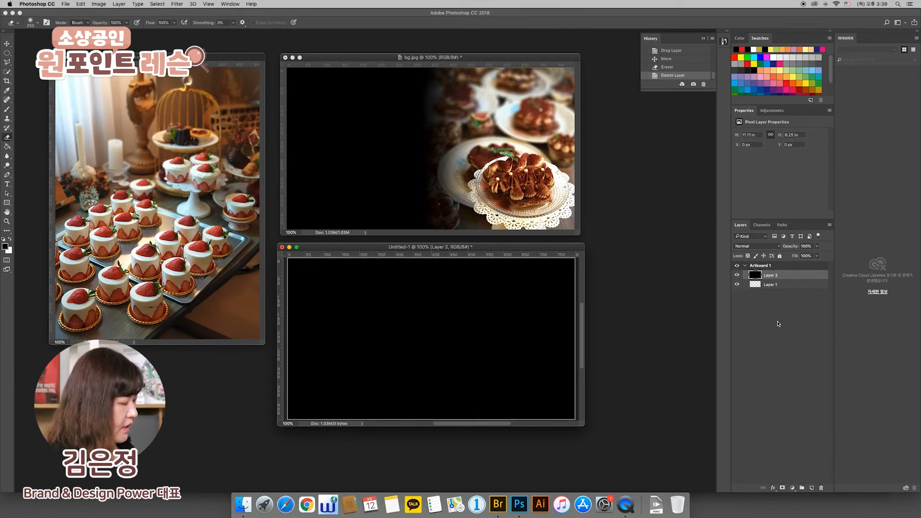
pyautogui.press('super+z')
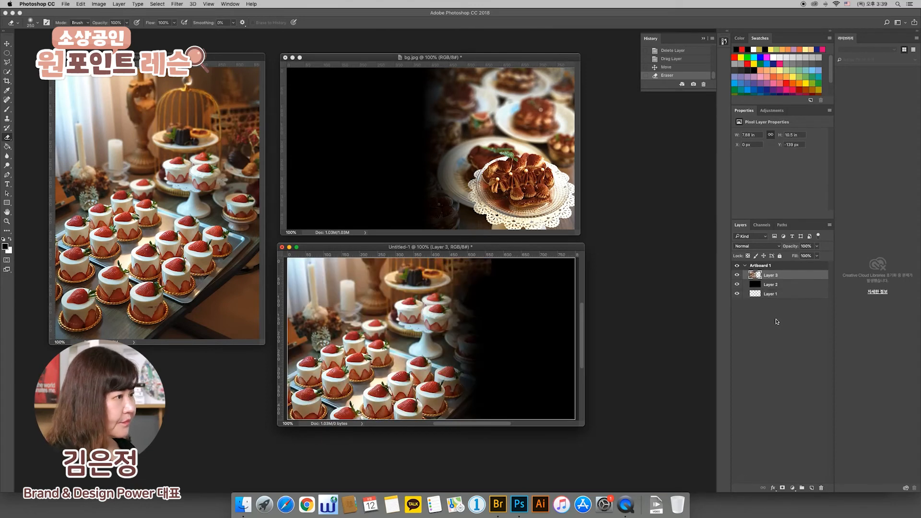
pyautogui.rightClick(774, 277)
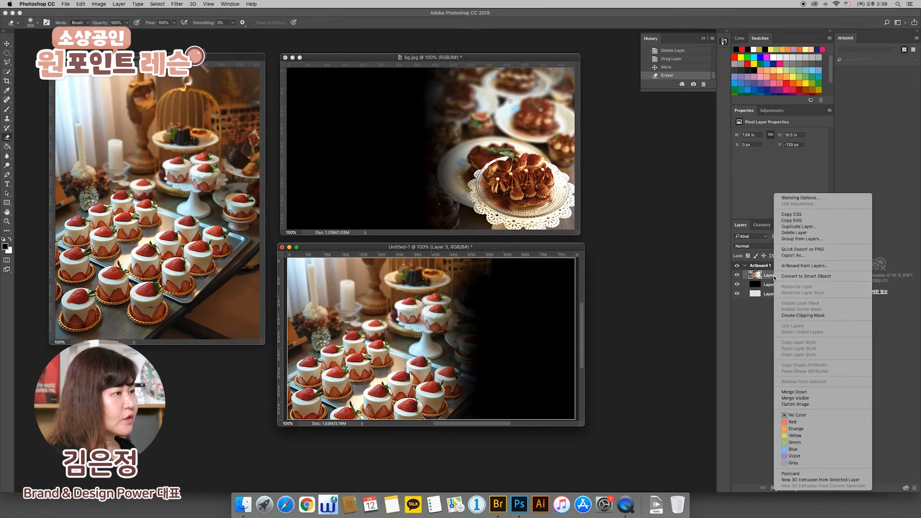
pyautogui.click(768, 305)
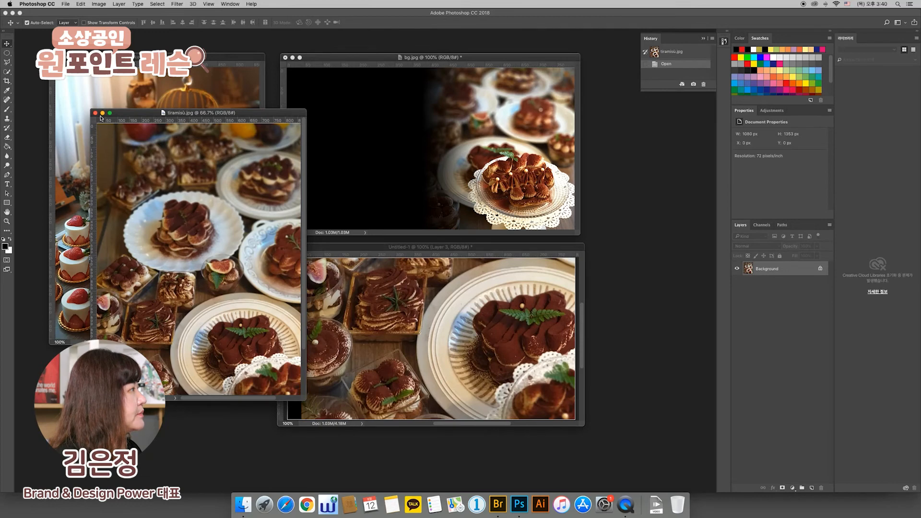
# Close the tiramisu photo file and move its copied layer in the untitled document to about X -143 px, Y -868 px
pyautogui.click(95, 112)
pyautogui.moveTo(491, 327); pyautogui.dragTo(413, 320)
pyautogui.moveTo(455, 372); pyautogui.dragTo(491, 348)
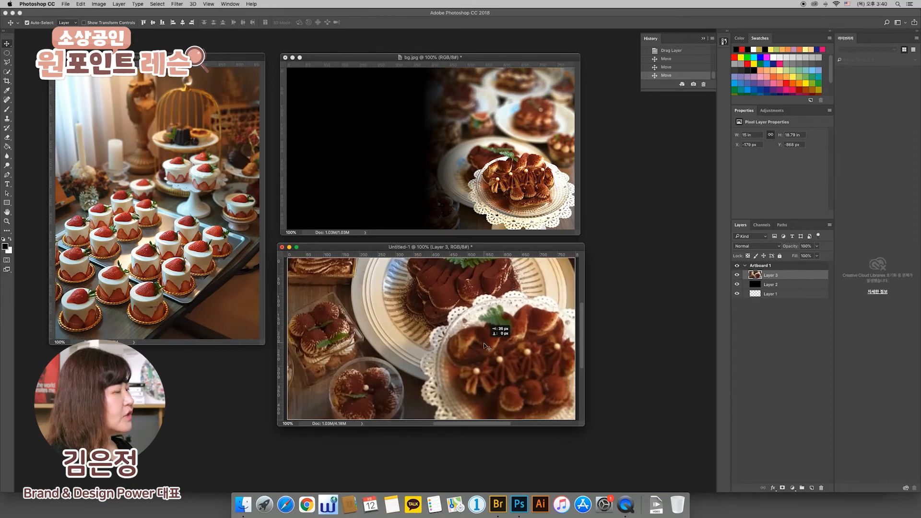
# Start the Scale transform on the tiramisu layer, try shrinking it to about 96% from its upper-left corner, and undo the resize
pyautogui.click(82, 5)
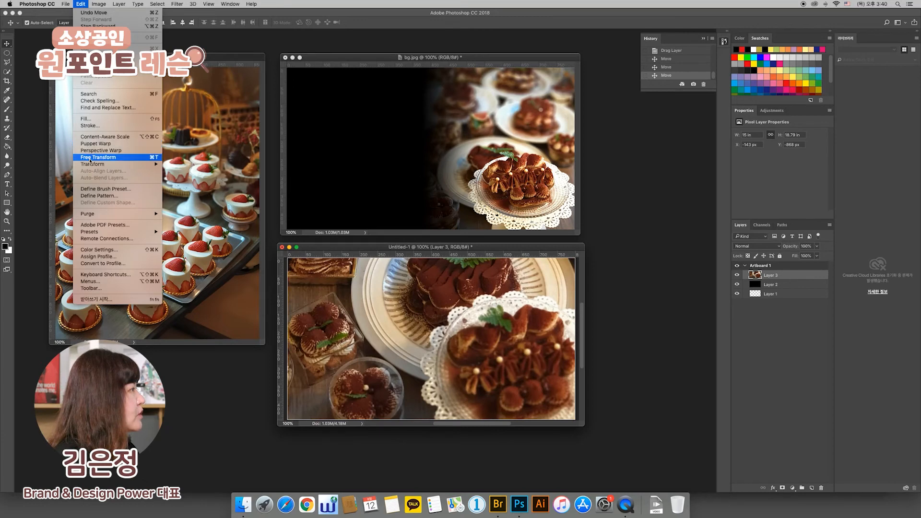
pyautogui.moveTo(95, 166)
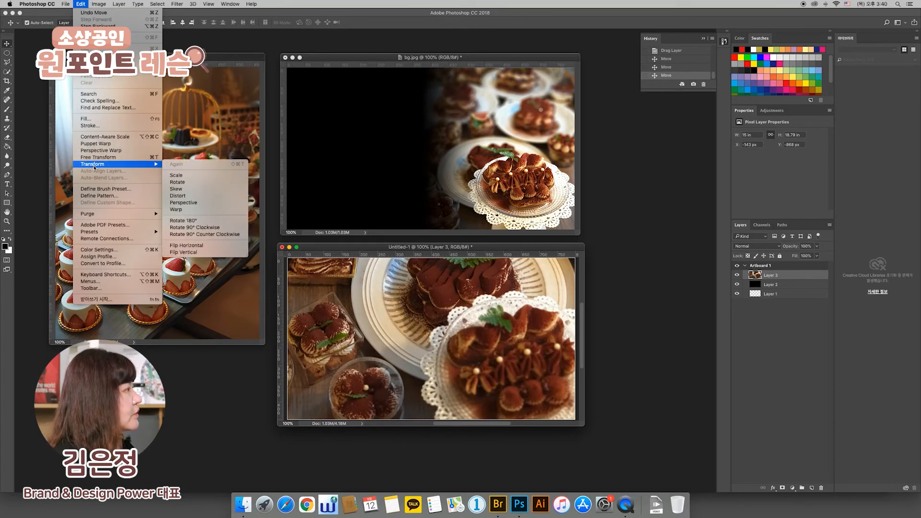
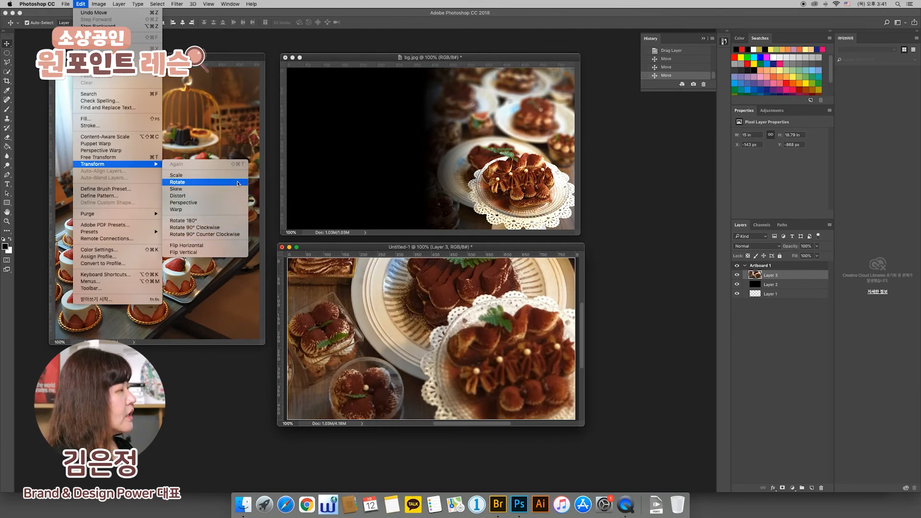
pyautogui.click(202, 176)
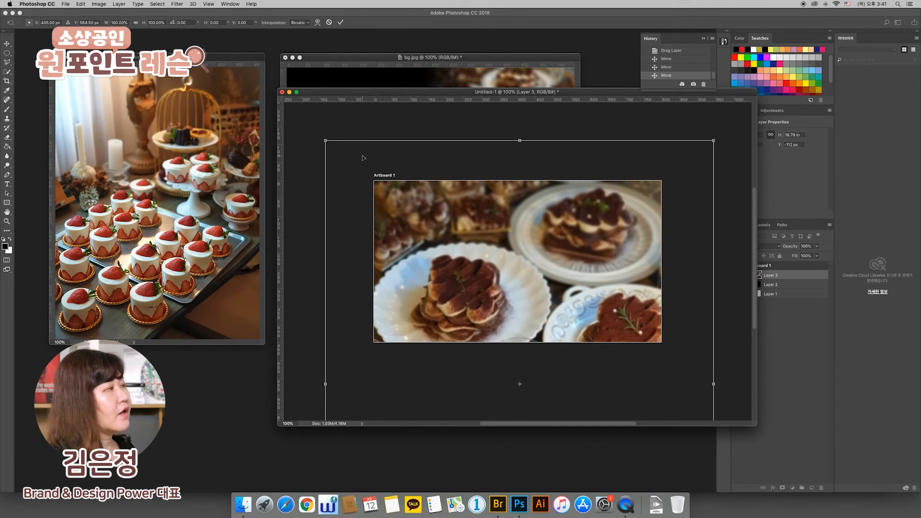
pyautogui.moveTo(326, 141); pyautogui.dragTo(343, 161)
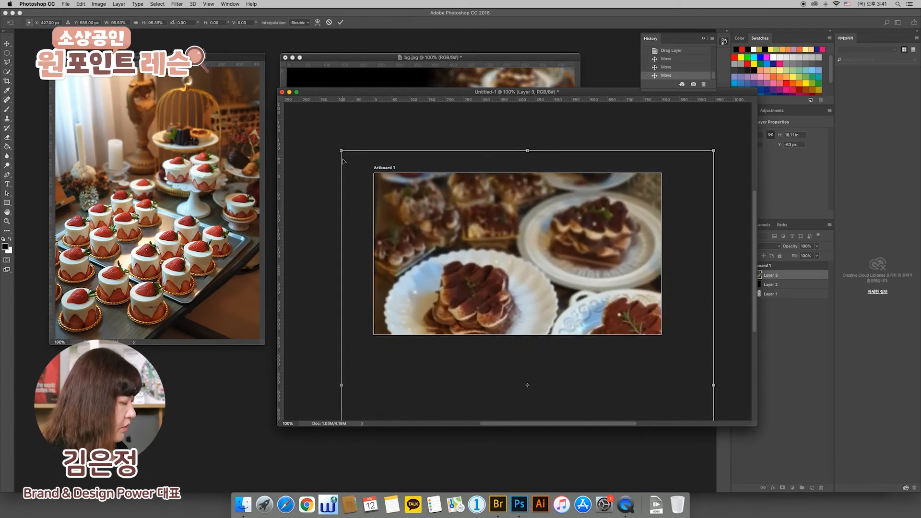
pyautogui.press('super+z')
pyautogui.scroll(-1, 468, 206)
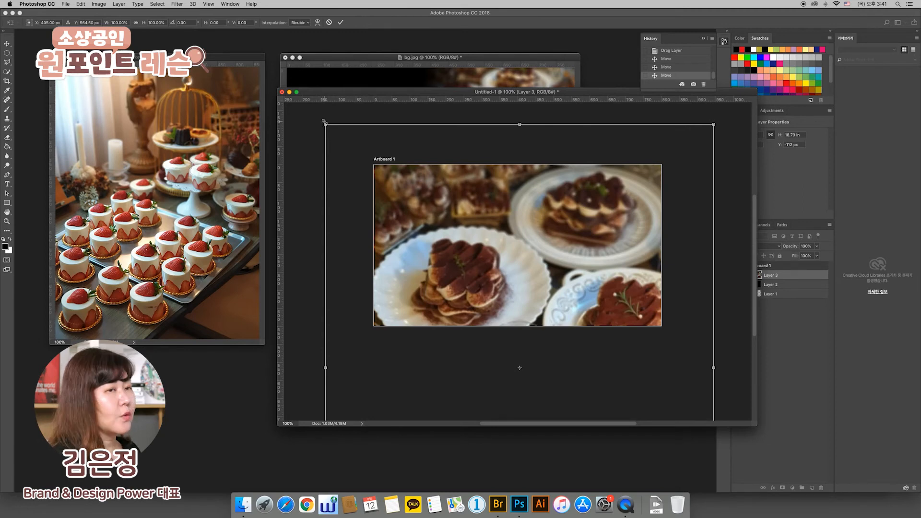
# Scale the tiramisu layer proportionally to about 74.4%, move it to about Y -242 px, and apply the transform
pyautogui.moveTo(327, 125); pyautogui.dragTo(454, 225)
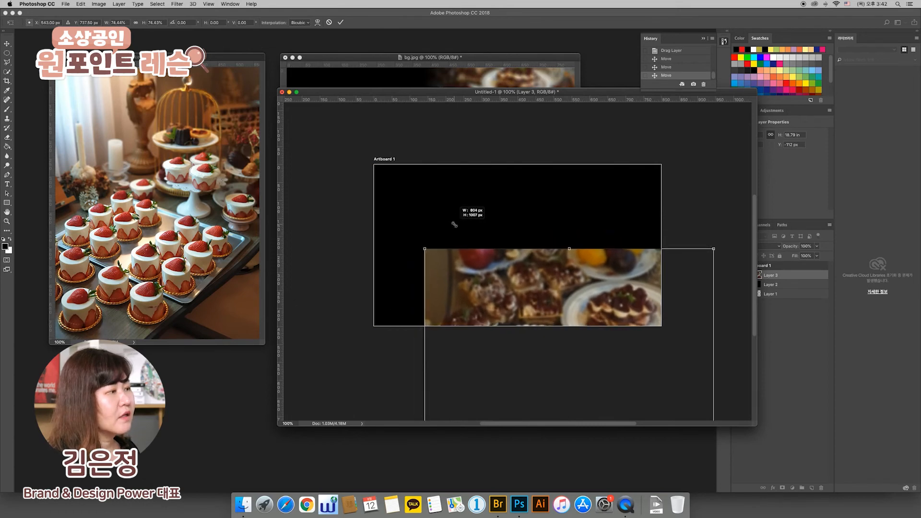
pyautogui.moveTo(454, 225); pyautogui.dragTo(454, 225)
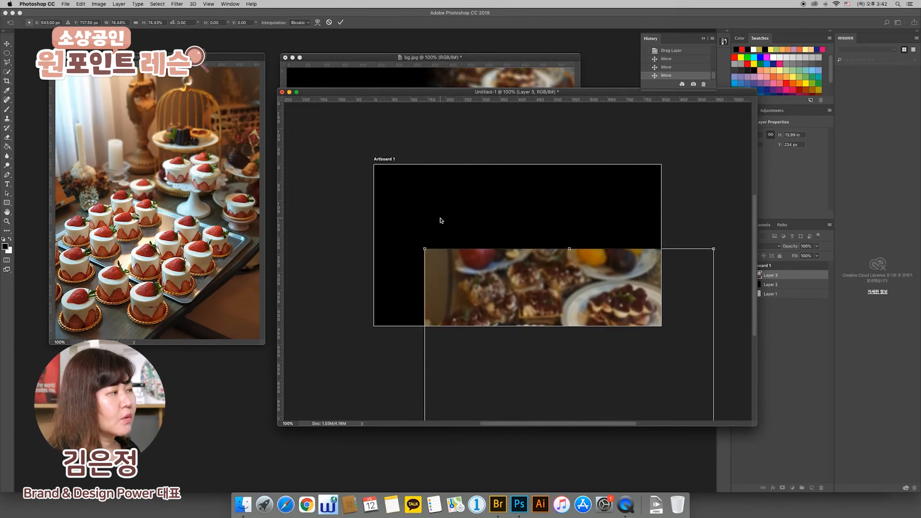
pyautogui.moveTo(548, 294); pyautogui.dragTo(535, 170)
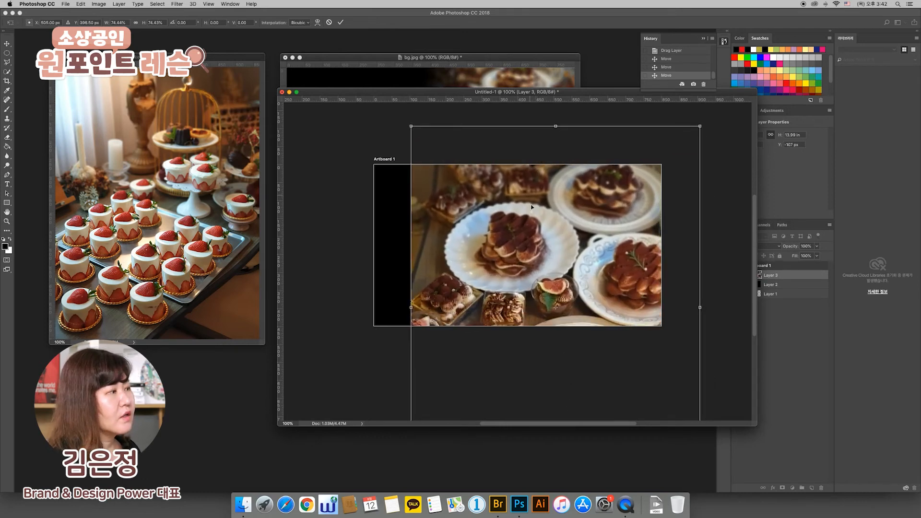
pyautogui.moveTo(532, 259); pyautogui.dragTo(530, 210)
pyautogui.press('Return')
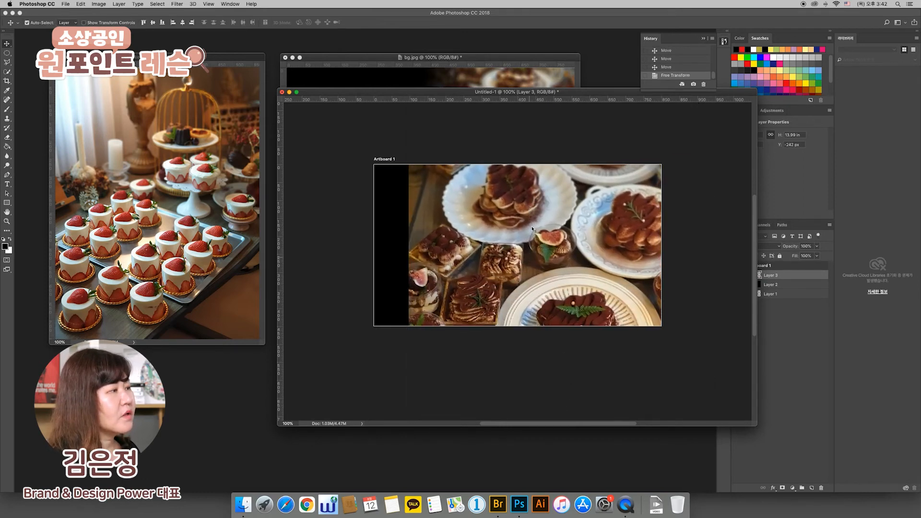
# Reposition the scaled tiramisu layer to about Y 12 px, looking over the available Transform options along the way
pyautogui.moveTo(504, 223)
pyautogui.mouseDown()
pyautogui.moveTo(509, 246)
pyautogui.moveTo(496, 272)
pyautogui.moveTo(502, 226)
pyautogui.mouseUp()
pyautogui.moveTo(499, 277)
pyautogui.mouseDown()
pyautogui.moveTo(500, 244)
pyautogui.moveTo(495, 287)
pyautogui.mouseUp()
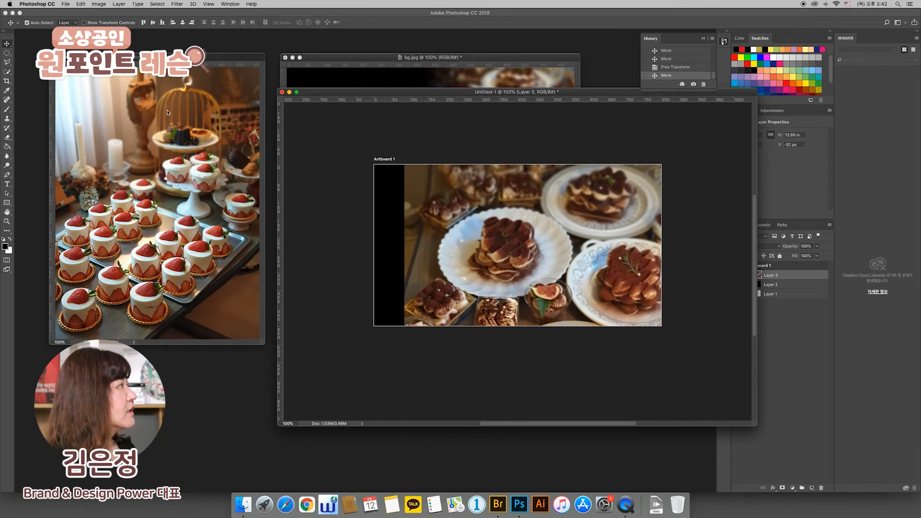
pyautogui.click(80, 4)
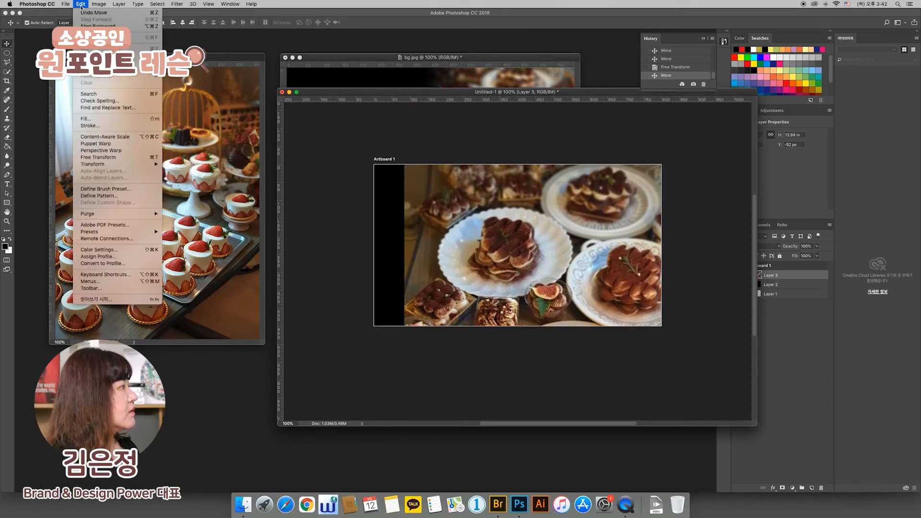
pyautogui.moveTo(100, 164)
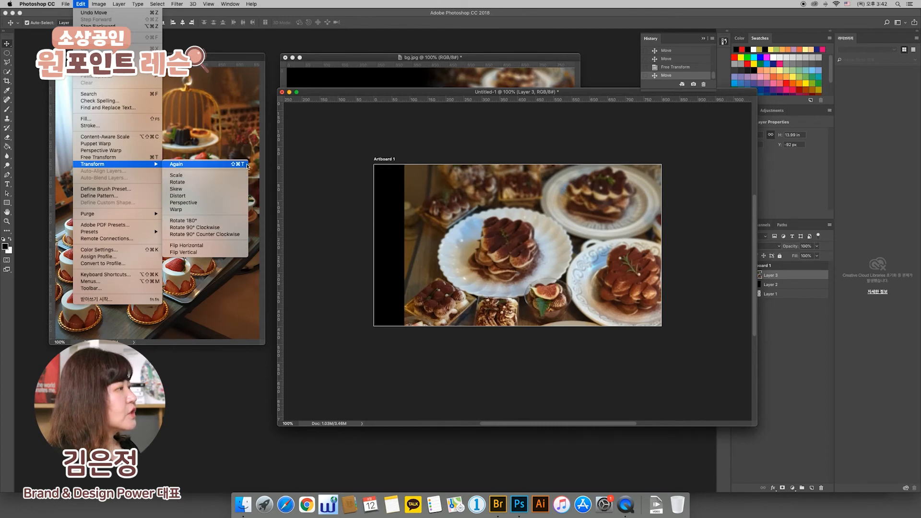
pyautogui.click(477, 200)
pyautogui.moveTo(479, 202); pyautogui.dragTo(485, 239)
# Start Free Transform on the tiramisu layer, try resizing it from the upper-left corner, and undo the resize
pyautogui.press('super+t')
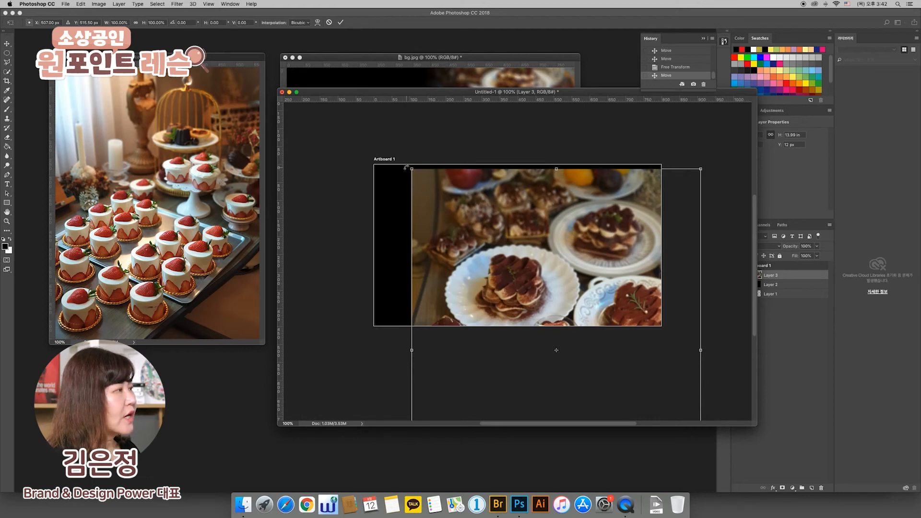
pyautogui.moveTo(405, 167); pyautogui.dragTo(412, 170)
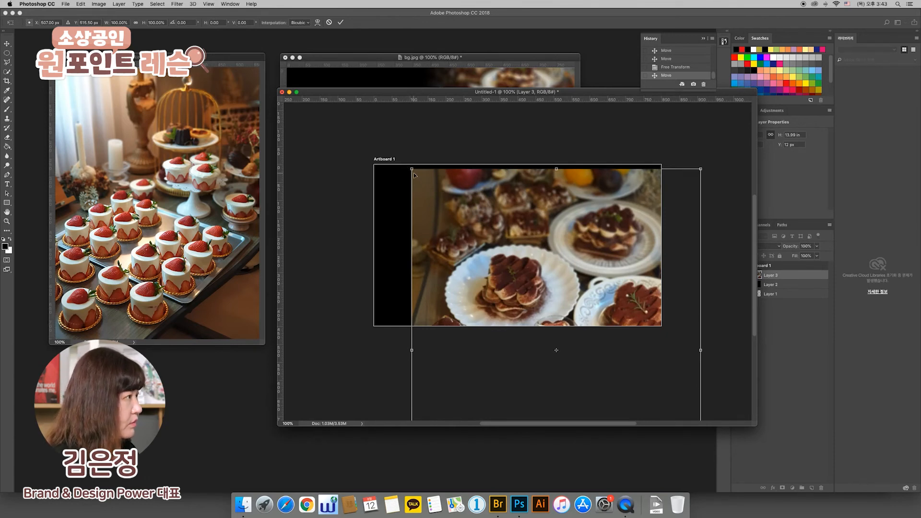
pyautogui.moveTo(413, 171); pyautogui.dragTo(435, 198)
pyautogui.press('super+z')
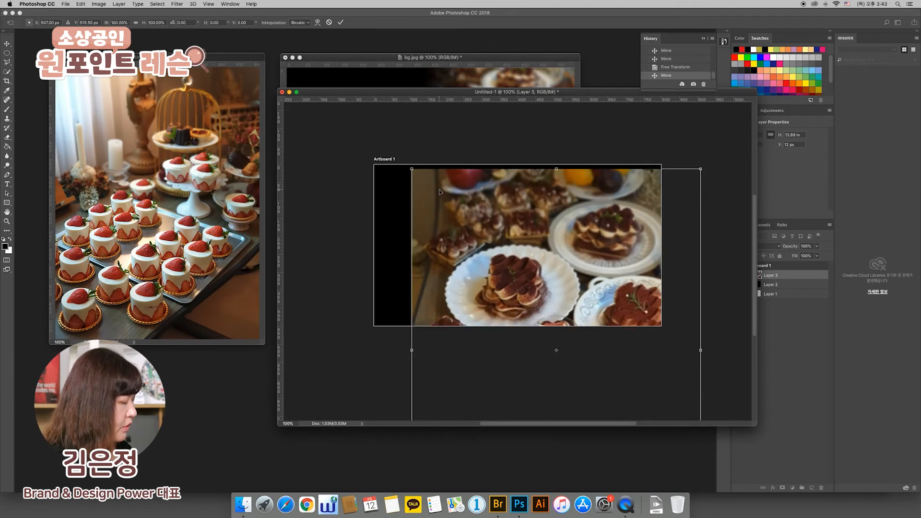
pyautogui.scroll(-1, 439, 189)
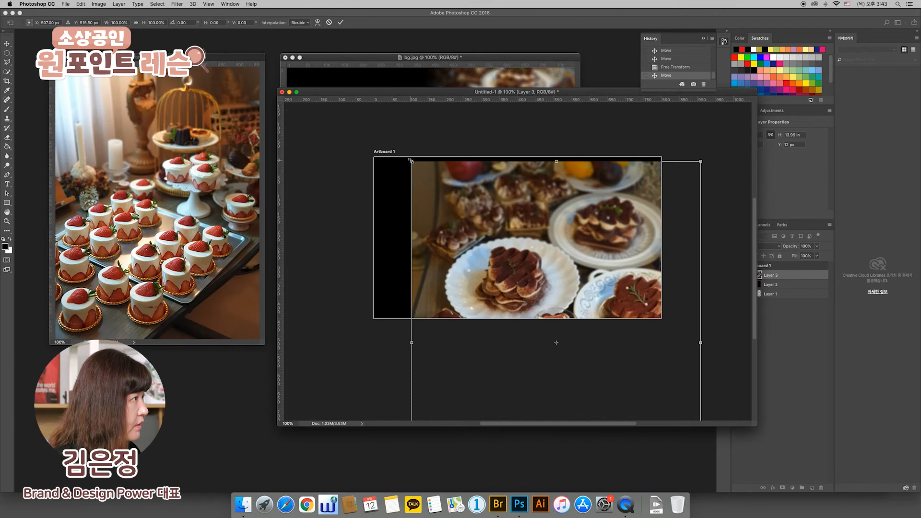
# Scale the tiramisu layer about its center to about 77.7%, move it to about Y -259 px, and apply the transform
pyautogui.moveTo(411, 161); pyautogui.dragTo(444, 202)
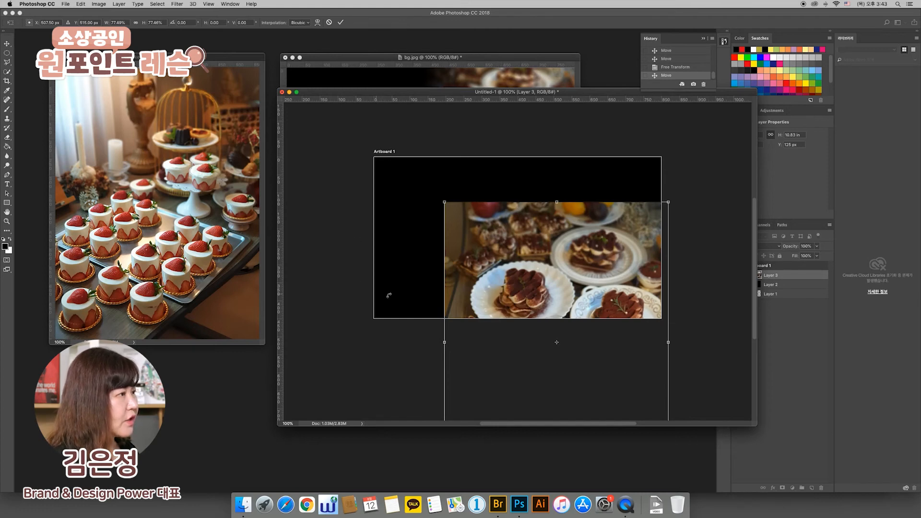
pyautogui.moveTo(557, 263); pyautogui.dragTo(589, 200)
pyautogui.moveTo(571, 245); pyautogui.dragTo(581, 238)
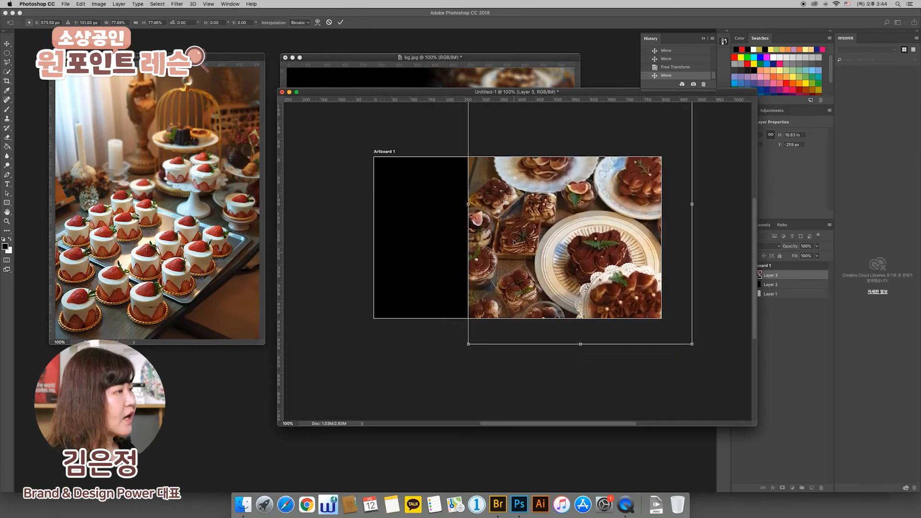
pyautogui.press('Return')
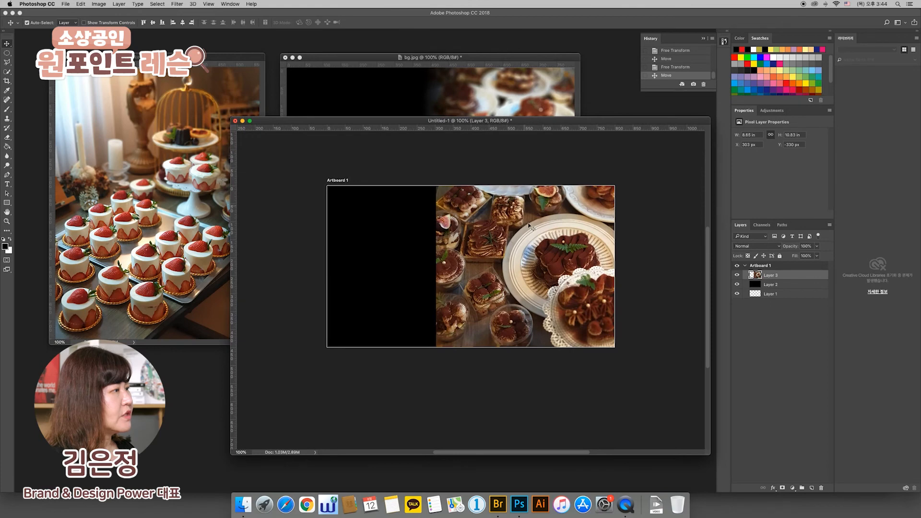
# Move the tiramisu layer to about X 229 px, Y -330 px, and bring the strawberry cake photo document to the front
pyautogui.moveTo(528, 263); pyautogui.dragTo(516, 230)
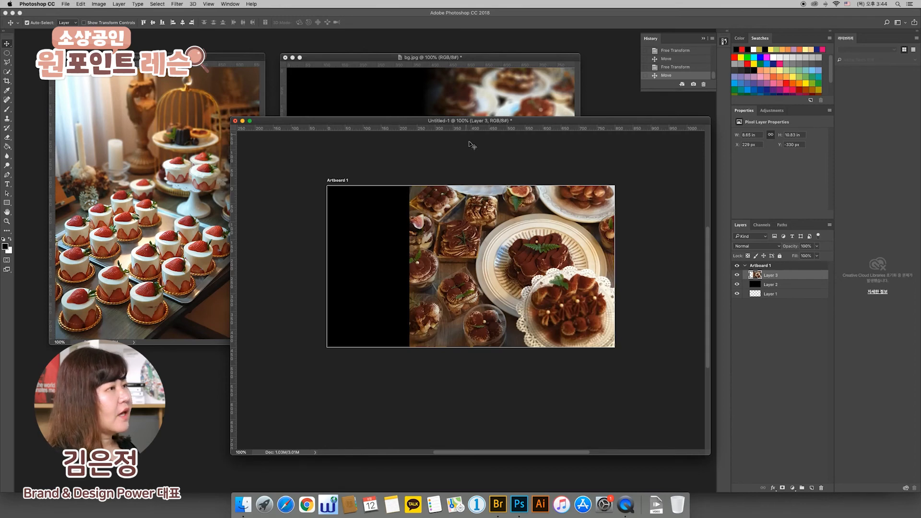
pyautogui.click(219, 65)
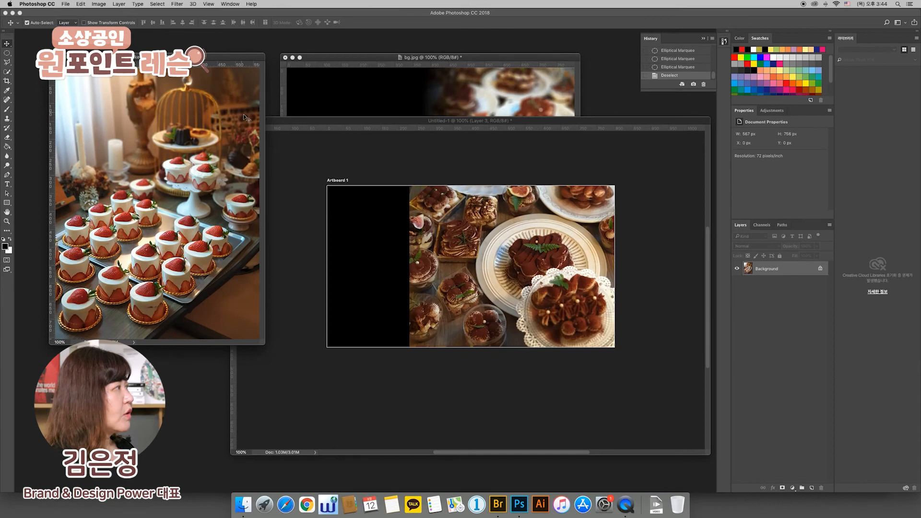
# Close the strawberry cake photo and arrange the Untitled-1 window at 100% directly below the bg.jpg window, shrunk to fit its artboard
pyautogui.press('super+w')
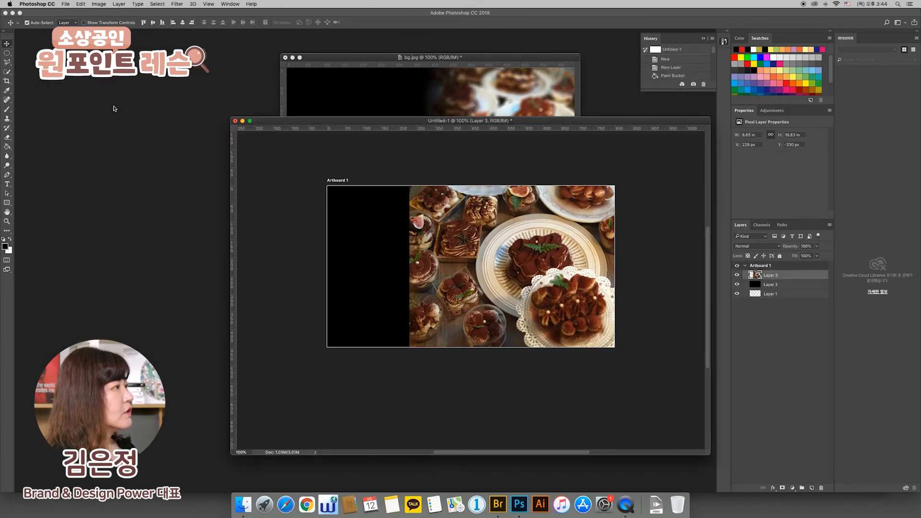
pyautogui.moveTo(389, 120); pyautogui.dragTo(330, 126)
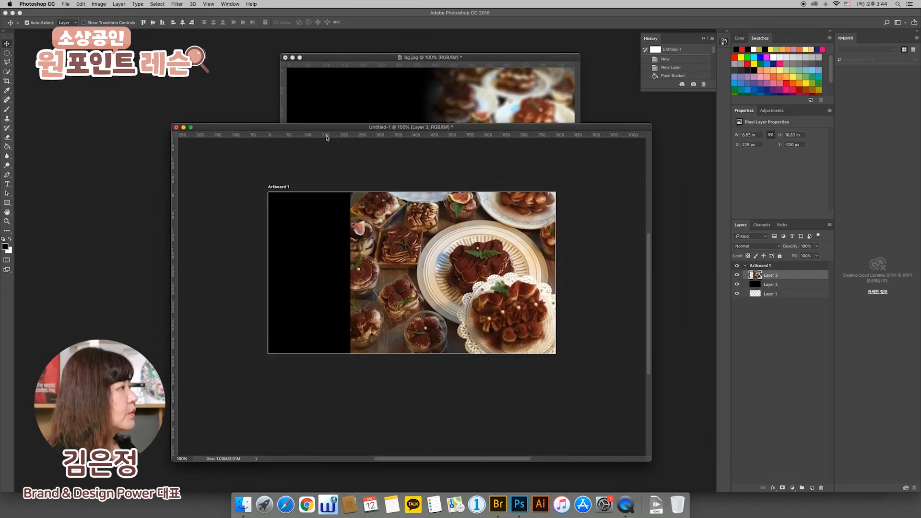
pyautogui.moveTo(171, 126); pyautogui.dragTo(336, 259)
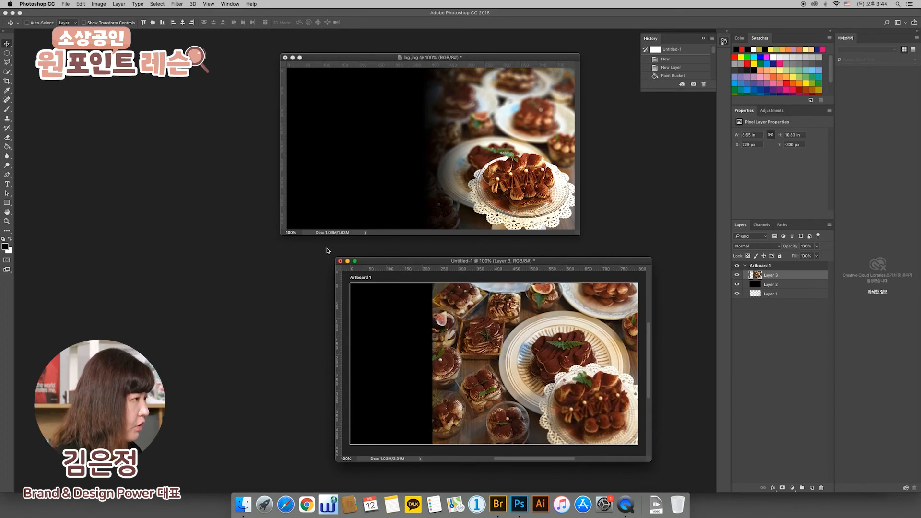
pyautogui.press('super+0')
pyautogui.press('super+1')
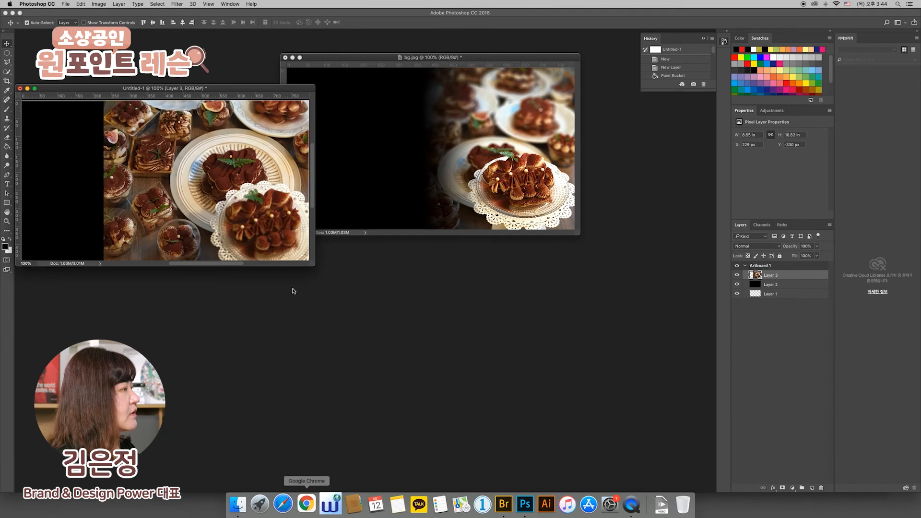
pyautogui.moveTo(230, 90); pyautogui.dragTo(493, 246)
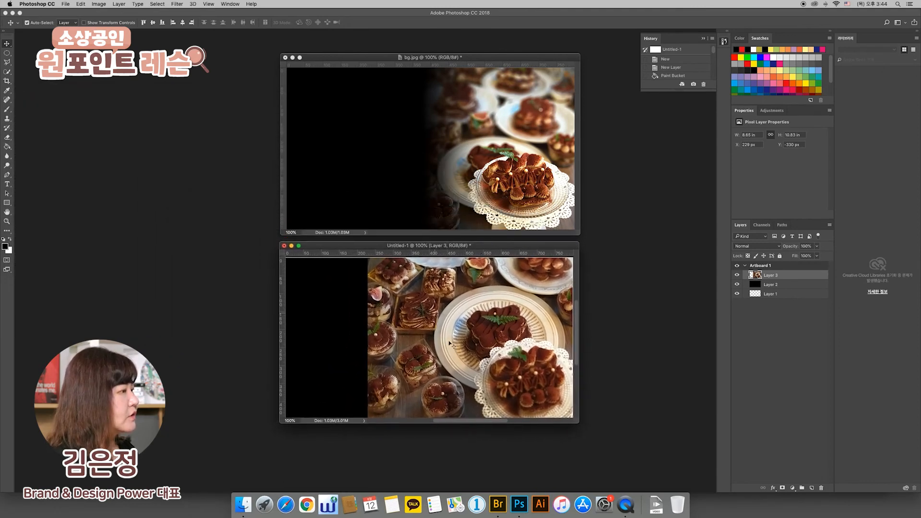
# Move the tiramisu layer to about X 336 px and soft-erase its left edge into the black background with a 400 px eraser
pyautogui.moveTo(456, 330); pyautogui.dragTo(507, 331)
pyautogui.click(7, 137)
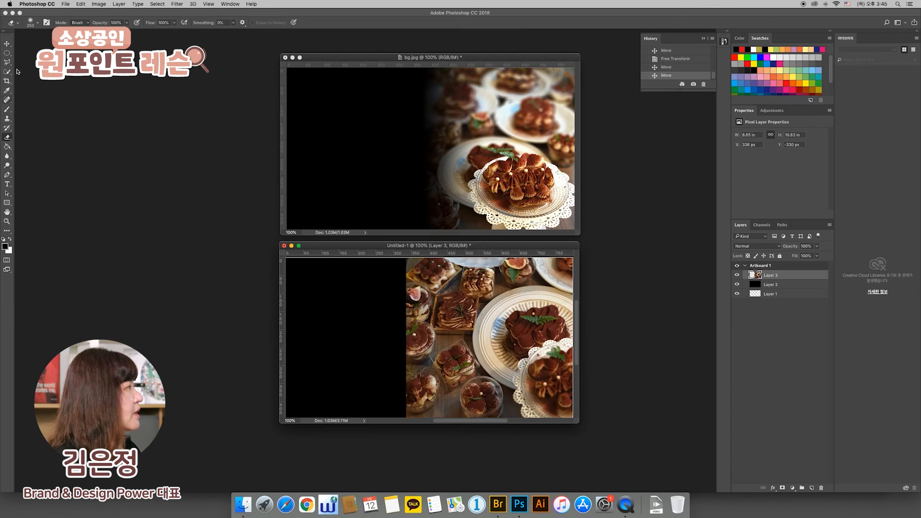
pyautogui.click(38, 24)
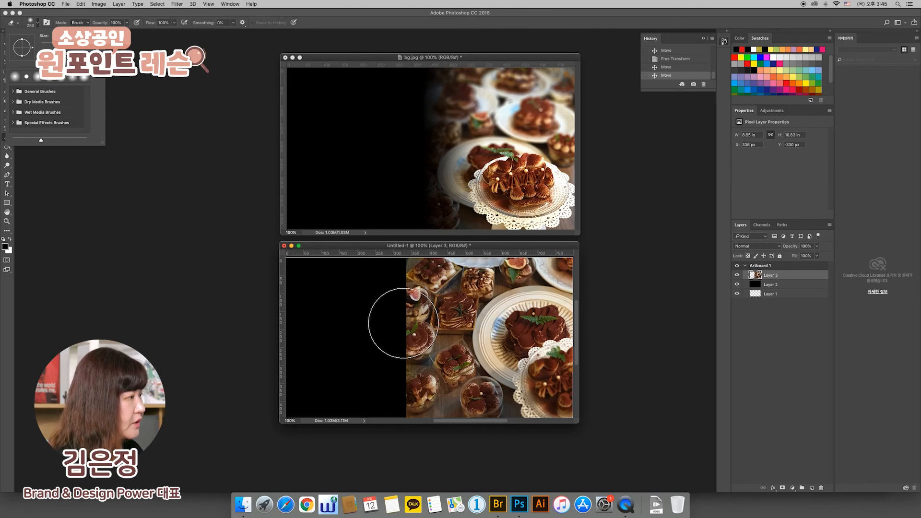
pyautogui.click(403, 324)
pyautogui.press(']')
pyautogui.press(']')
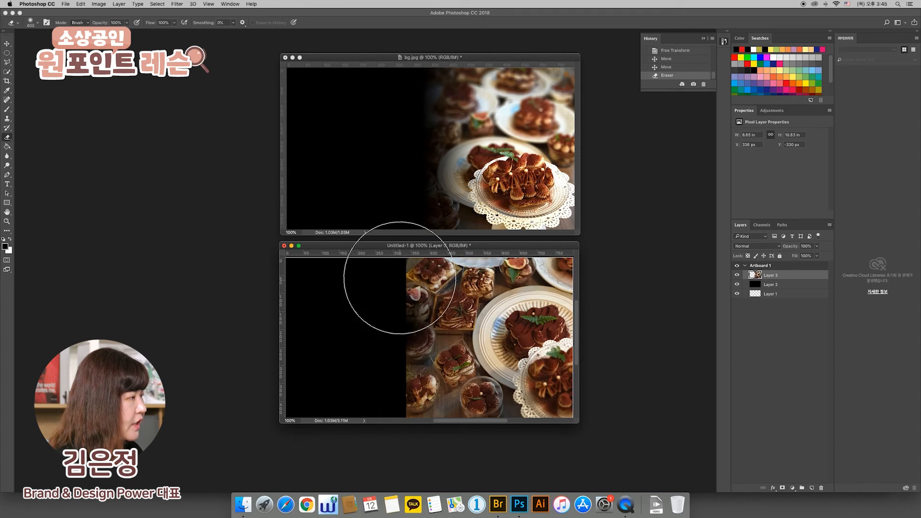
pyautogui.moveTo(397, 269)
pyautogui.mouseDown()
pyautogui.moveTo(403, 307)
pyautogui.moveTo(390, 416)
pyautogui.moveTo(402, 422)
pyautogui.mouseUp()
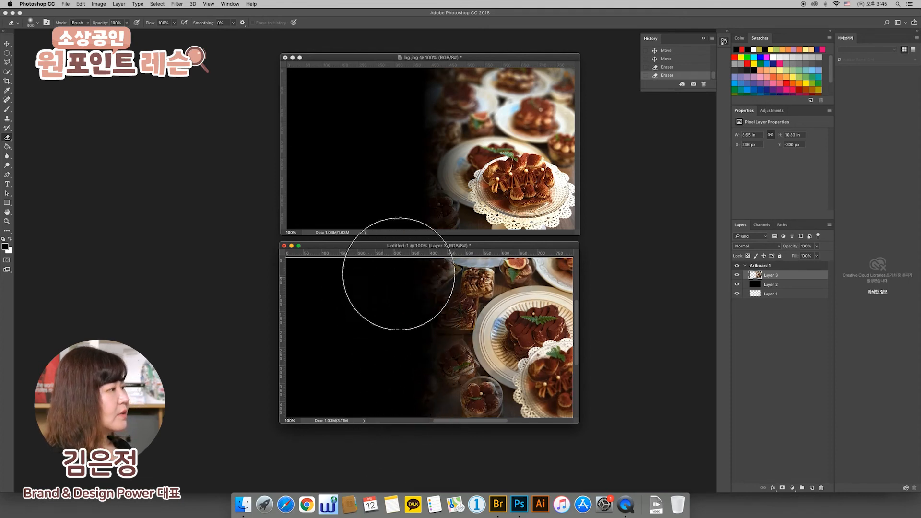
# Start a text line on the black area, left-aligned at 60 pt with Smooth anti-aliasing and the off-white color #dedad1
pyautogui.click(9, 186)
pyautogui.click(27, 185)
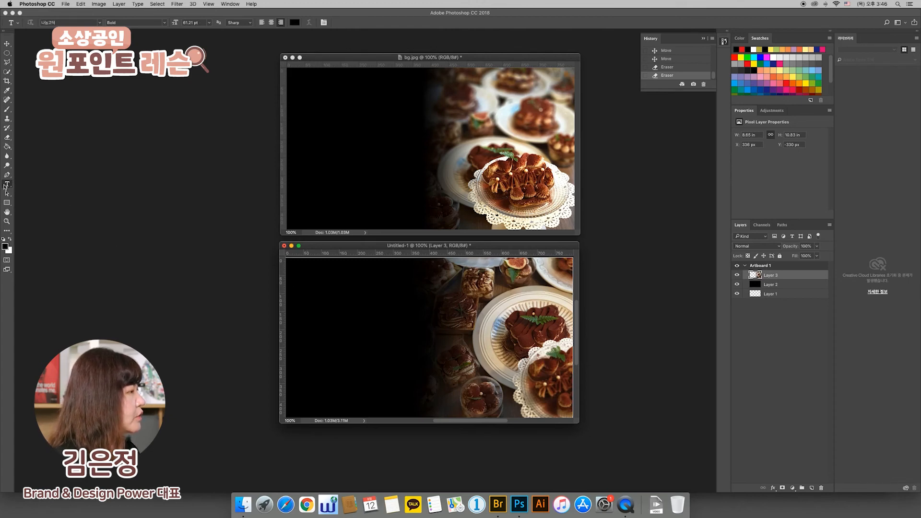
pyautogui.click(313, 301)
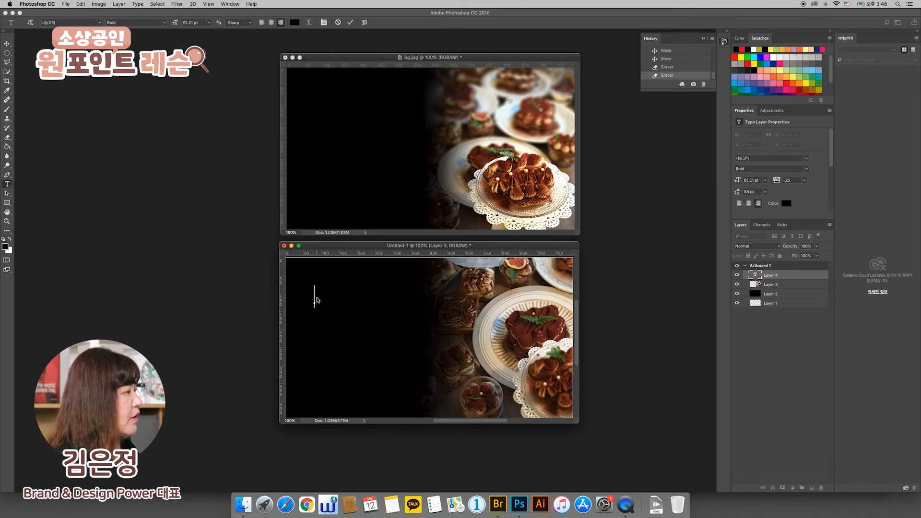
pyautogui.click(99, 22)
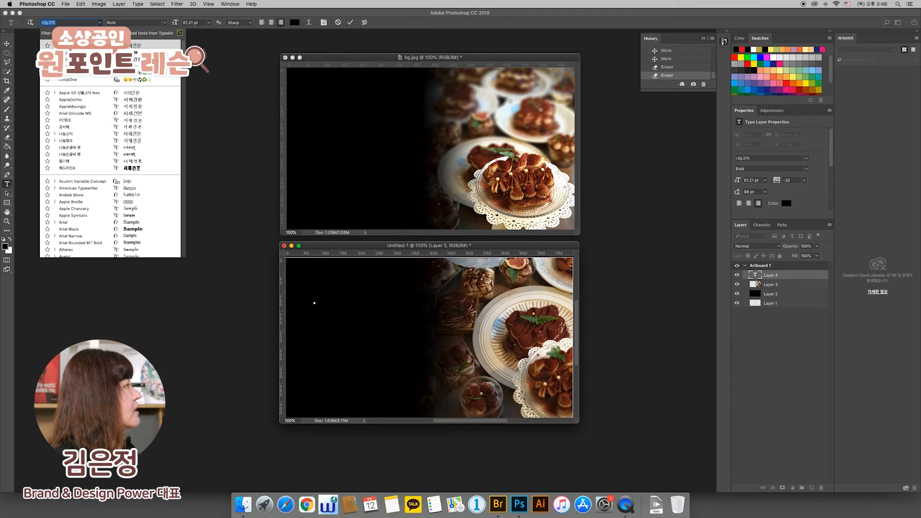
pyautogui.click(69, 47)
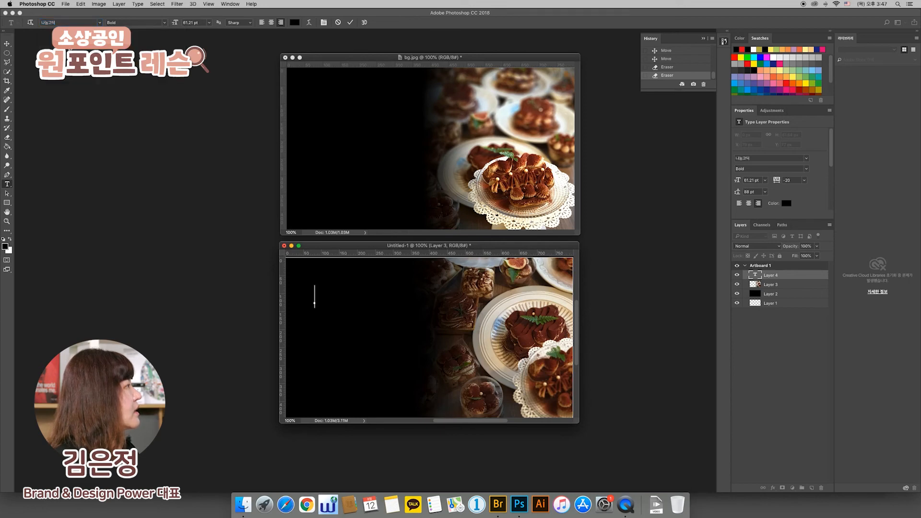
pyautogui.click(164, 25)
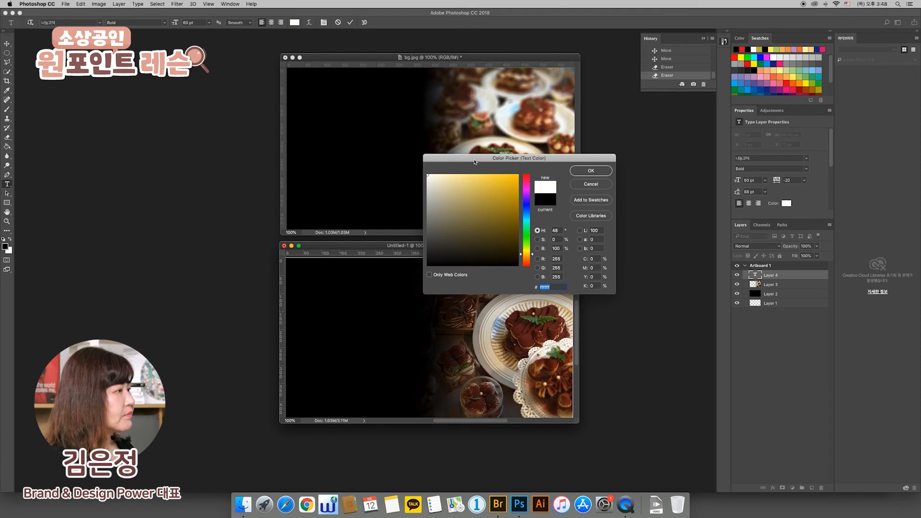
pyautogui.moveTo(475, 158); pyautogui.dragTo(616, 158)
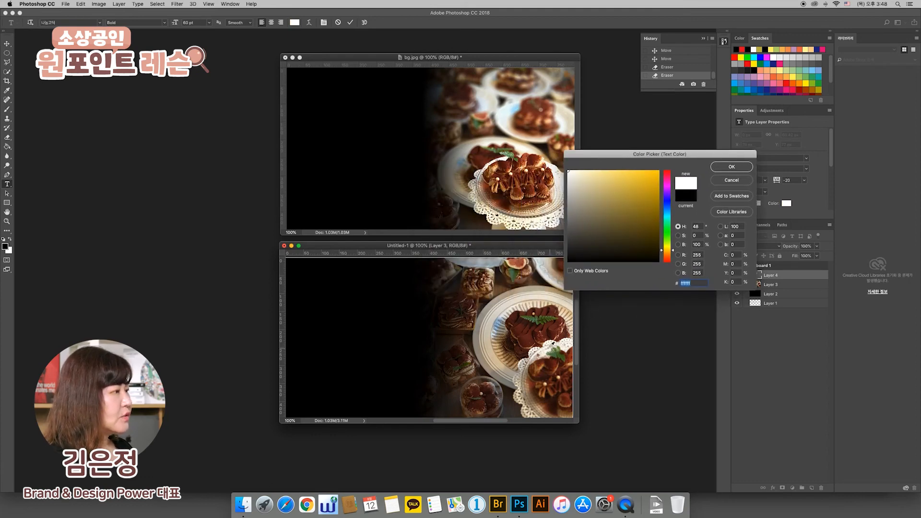
pyautogui.press('Return')
# Enter the title "Amuse Baking", position it on the black area, and enlarge the document window to show the whole artboard
pyautogui.write('g')
pyautogui.press('super+Return')
pyautogui.press('v')
pyautogui.moveTo(406, 308); pyautogui.dragTo(388, 330)
pyautogui.moveTo(579, 423); pyautogui.dragTo(598, 439)
pyautogui.moveTo(398, 331)
pyautogui.mouseDown()
pyautogui.moveTo(396, 323)
pyautogui.moveTo(395, 340)
pyautogui.moveTo(395, 319)
pyautogui.moveTo(395, 328)
pyautogui.mouseUp()
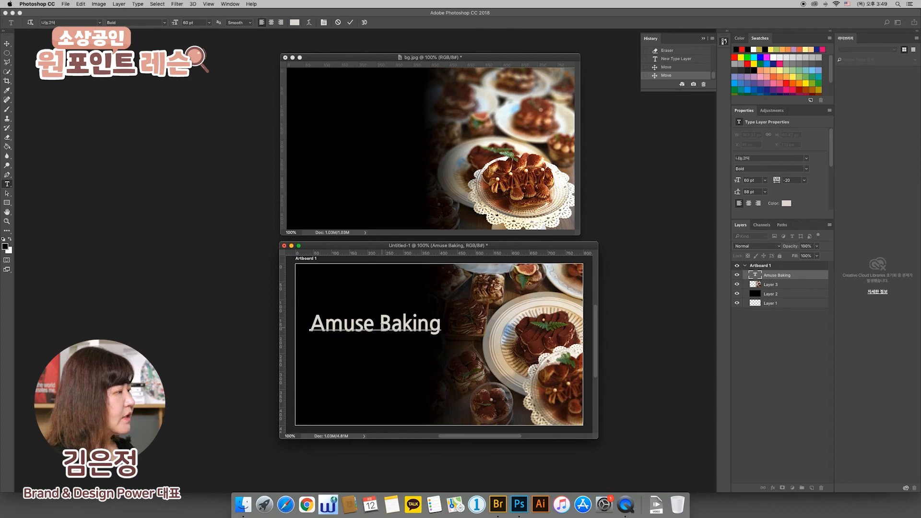
# Break the title into two lines, "Amuse" above "Baking", and move it to about X 129 px, Y 135 px
pyautogui.press('Return')
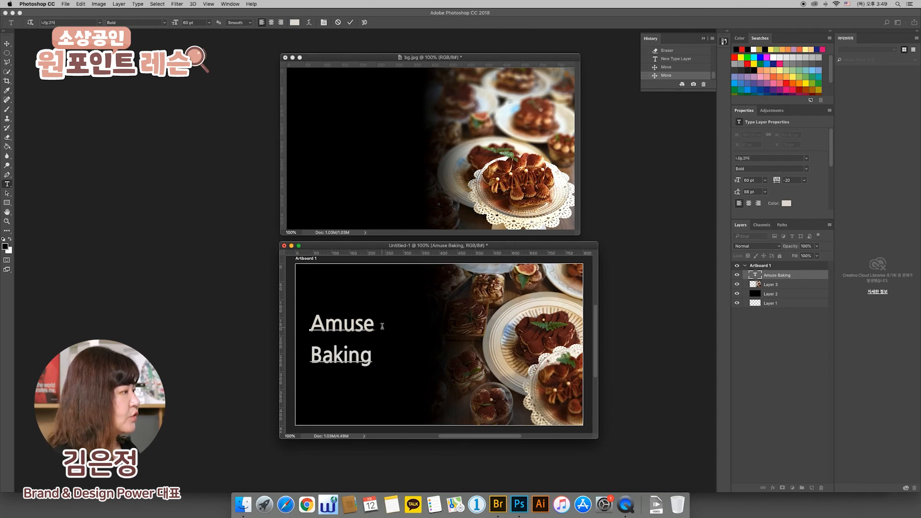
pyautogui.hscroll(1, 351, 313)
pyautogui.hscroll(1, 351, 313)
pyautogui.click(7, 44)
pyautogui.moveTo(316, 329); pyautogui.dragTo(347, 329)
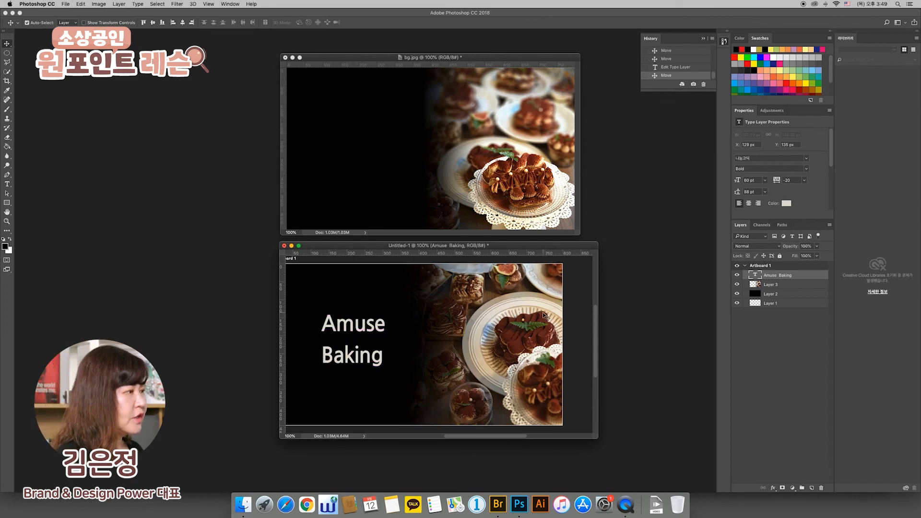
# Format the whole "Amuse Baking" title as 72 pt ExtraBold in the gold color #c1a159
pyautogui.doubleClick(754, 274)
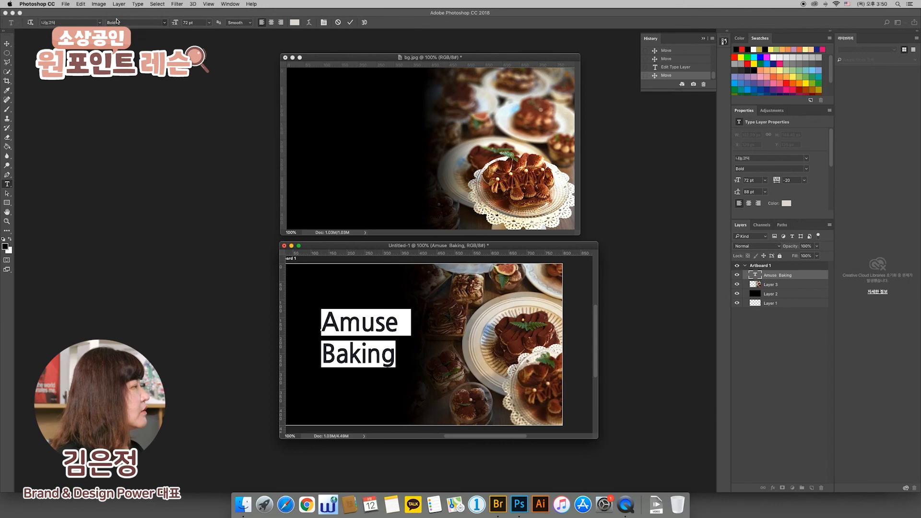
pyautogui.click(294, 23)
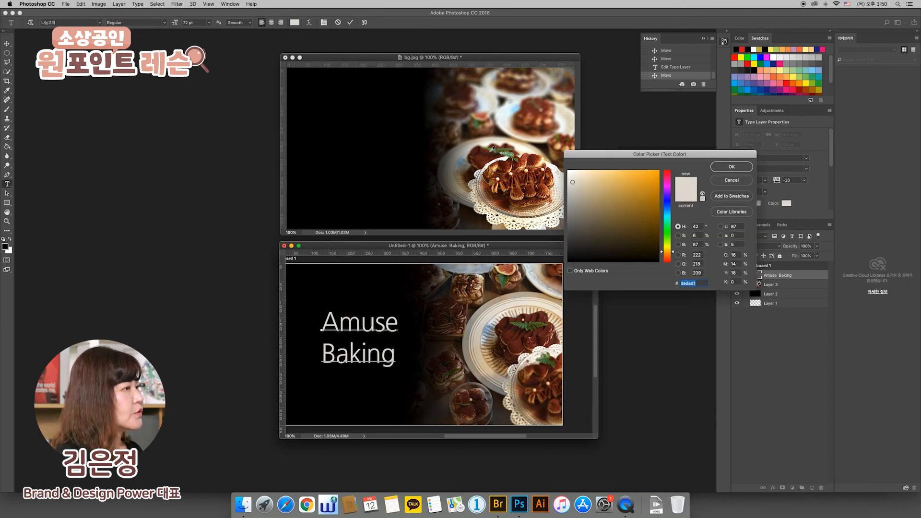
pyautogui.click(626, 210)
pyautogui.moveTo(619, 193); pyautogui.dragTo(603, 184)
pyautogui.click(617, 192)
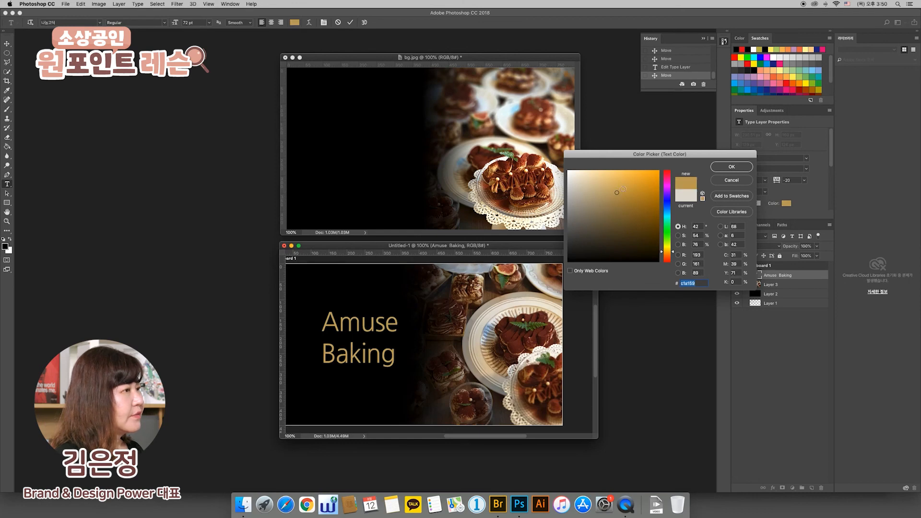
pyautogui.click(720, 168)
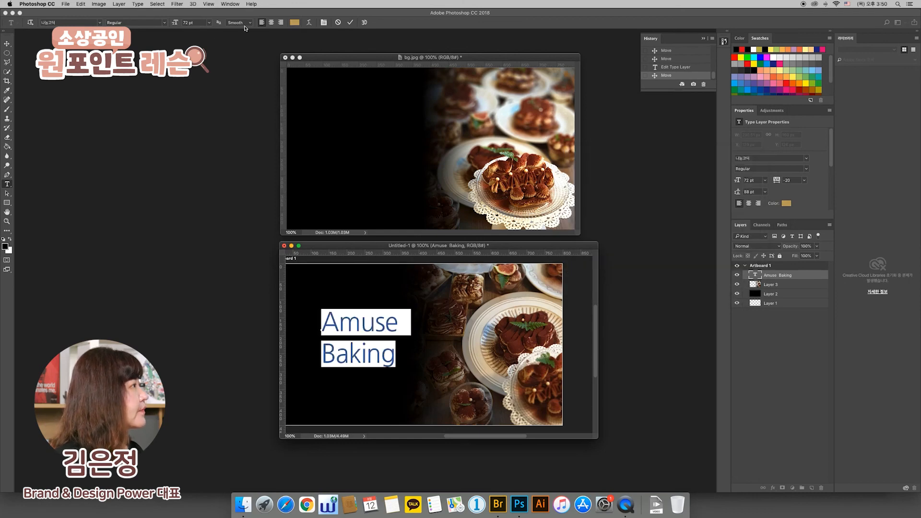
pyautogui.click(164, 23)
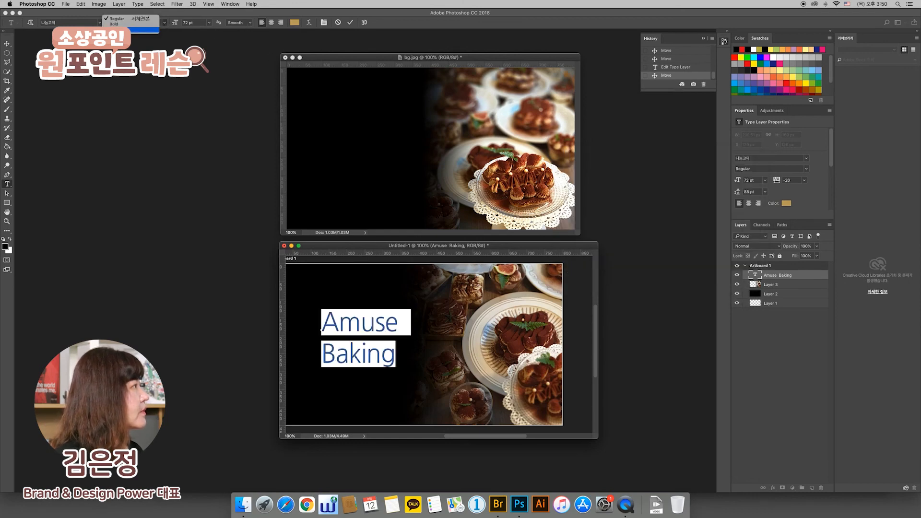
pyautogui.click(141, 29)
# Move the title text to about X 122 px, Y 152 px, and close the bg.jpg document
pyautogui.click(6, 44)
pyautogui.moveTo(367, 327); pyautogui.dragTo(364, 337)
pyautogui.moveTo(471, 246); pyautogui.dragTo(473, 248)
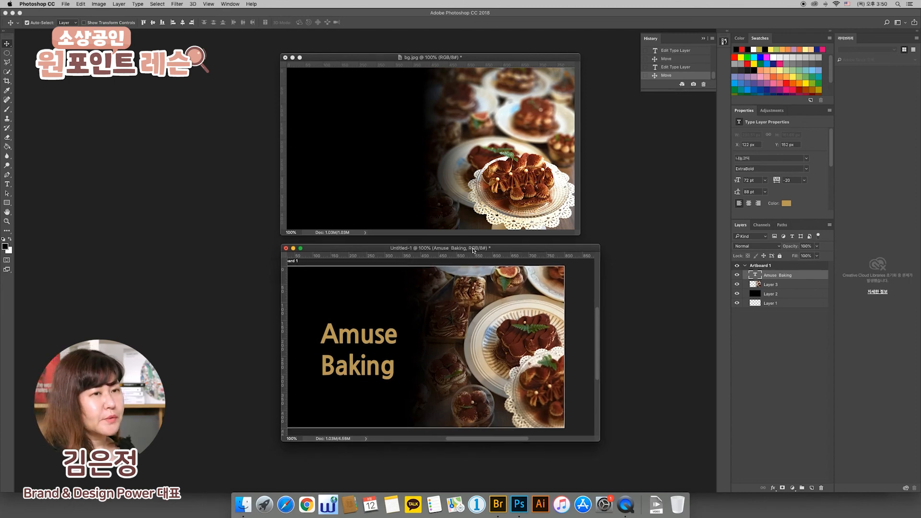
pyautogui.press('super+w')
pyautogui.click(446, 160)
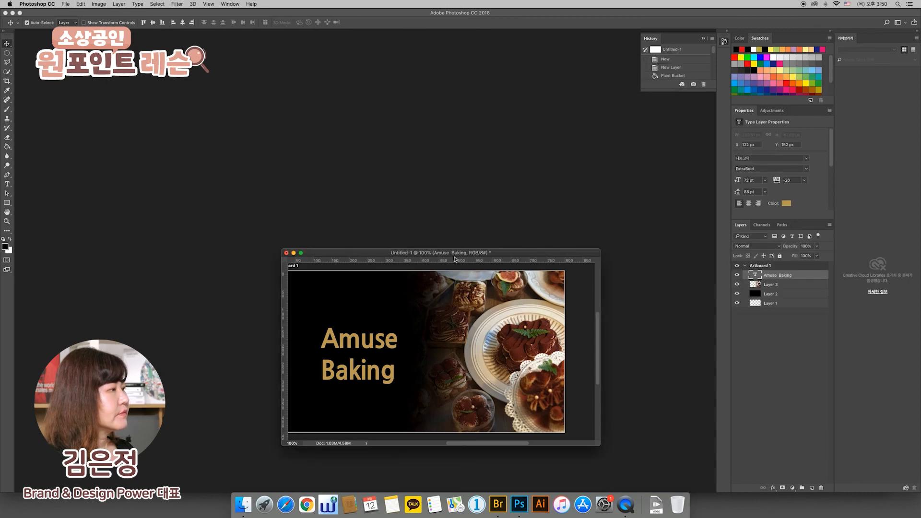
pyautogui.moveTo(456, 256); pyautogui.dragTo(339, 101)
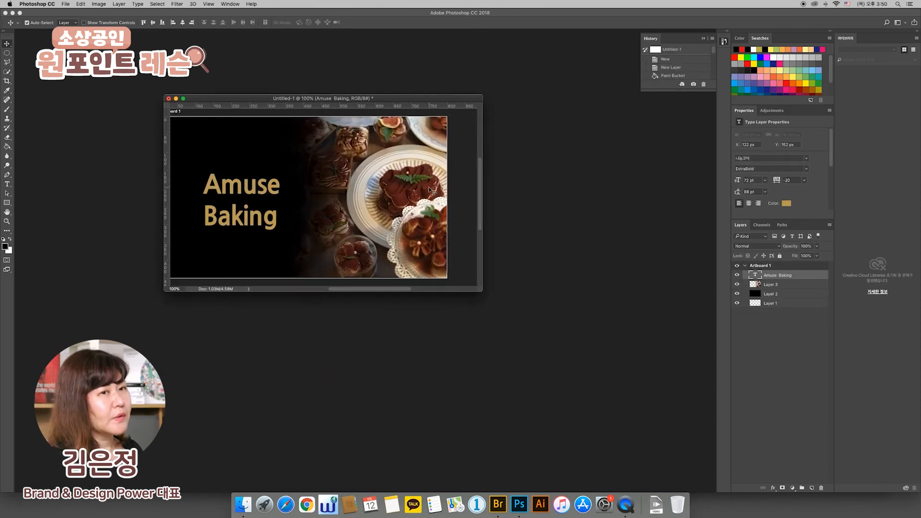
# Start saving the document in Photoshop format in the sample folder, naming the file 01.psd
pyautogui.press('super+s')
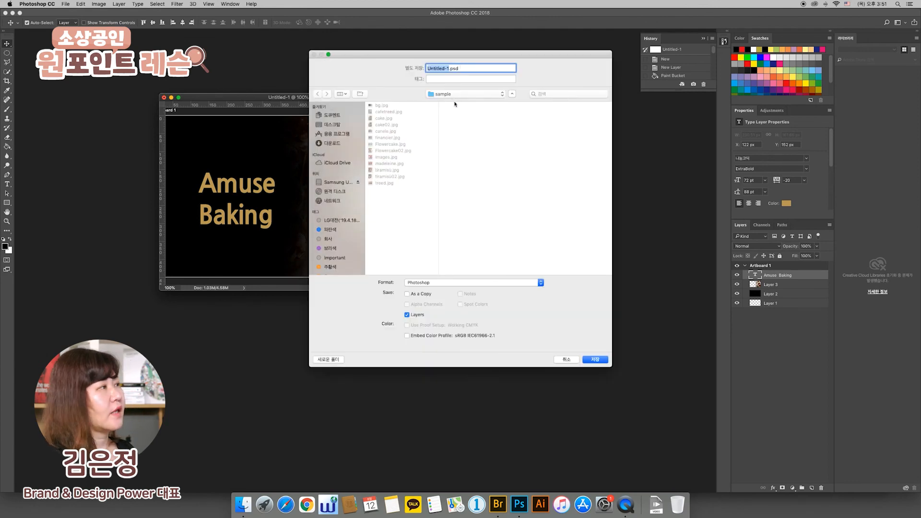
pyautogui.click(448, 68)
pyautogui.press('BackSpace')
pyautogui.press('BackSpace')
pyautogui.press('BackSpace')
pyautogui.press('BackSpace')
pyautogui.press('BackSpace')
pyautogui.press('BackSpace')
pyautogui.press('BackSpace')
pyautogui.press('BackSpace')
pyautogui.press('BackSpace')
pyautogui.press('BackSpace')
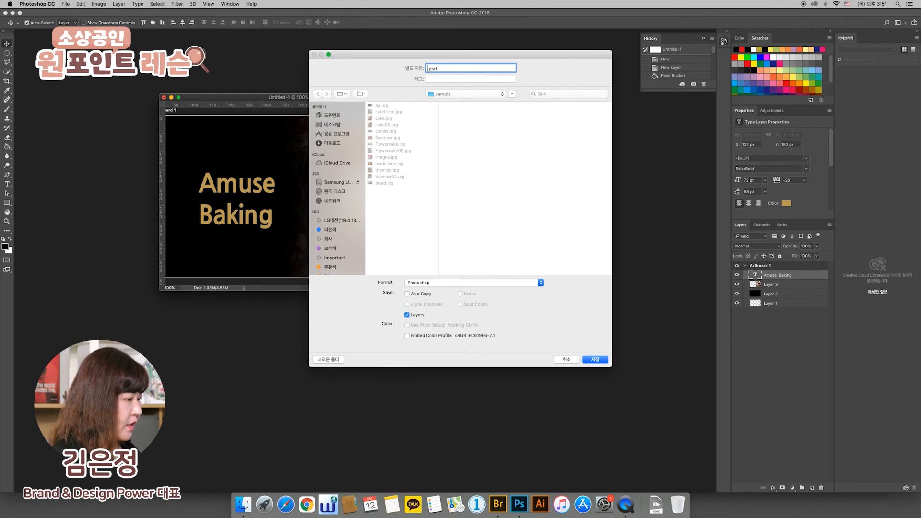
pyautogui.write('01')
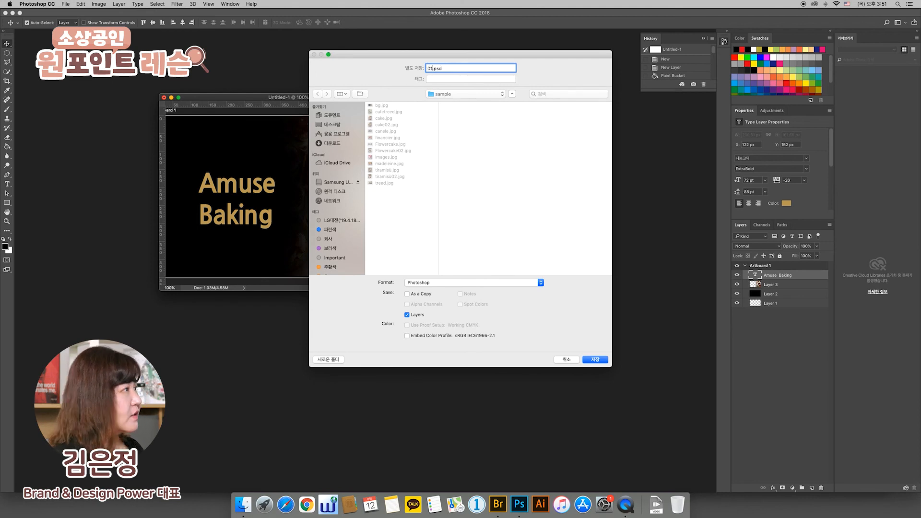